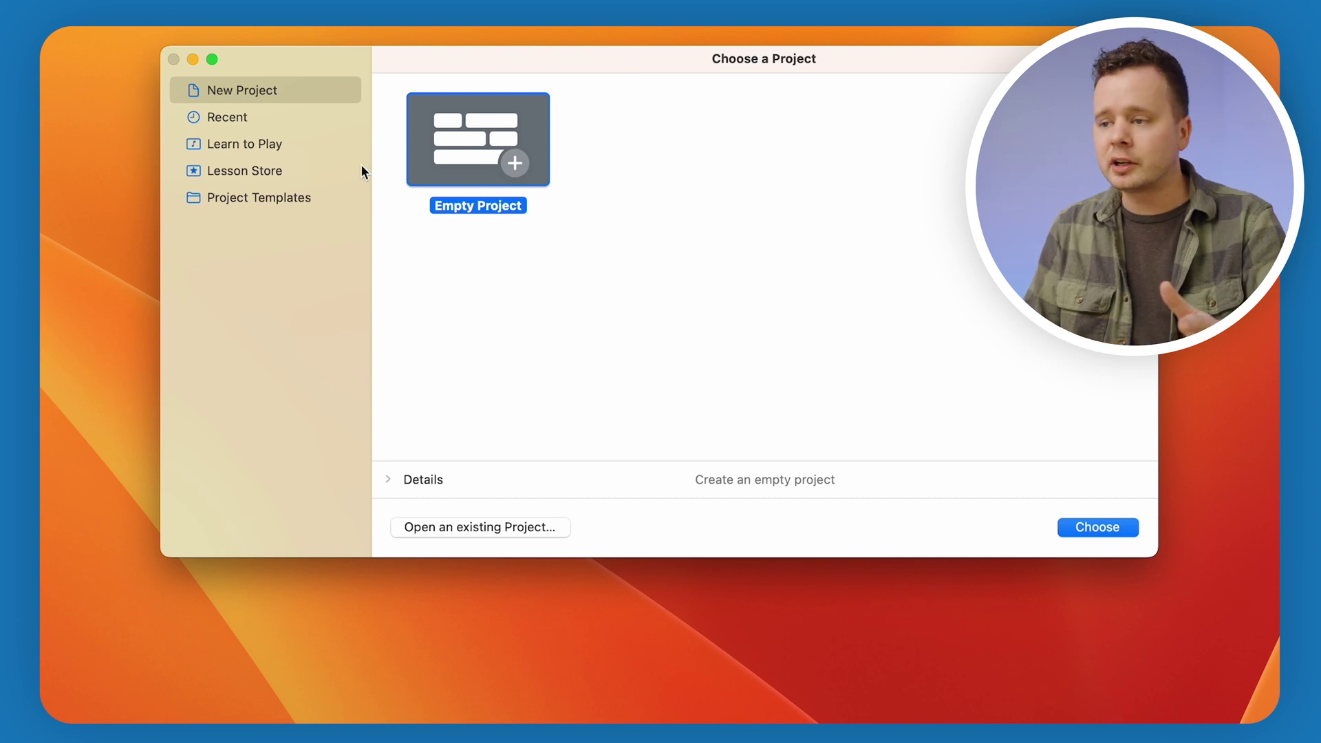
# - Start a new Empty Project, expanding its details to check the available input devices and keeping System Setting
pyautogui.click(295, 197)
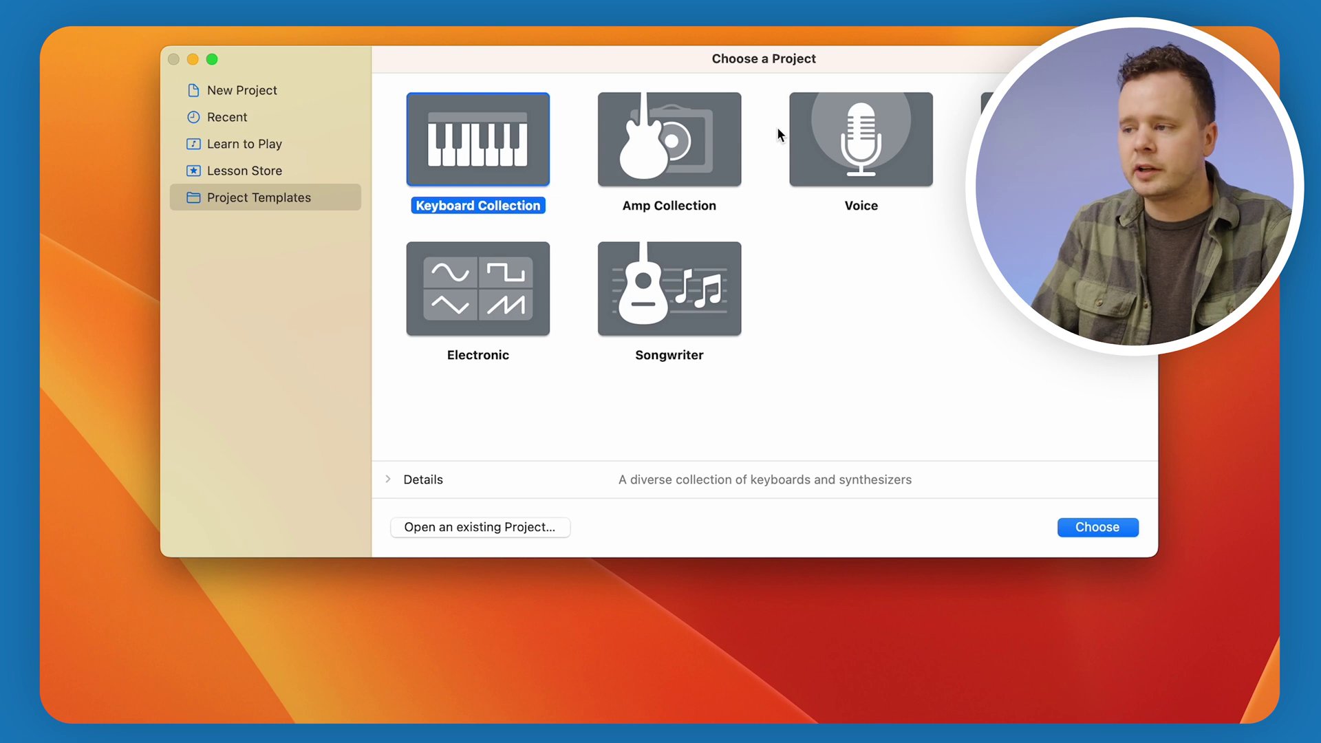
pyautogui.click(295, 94)
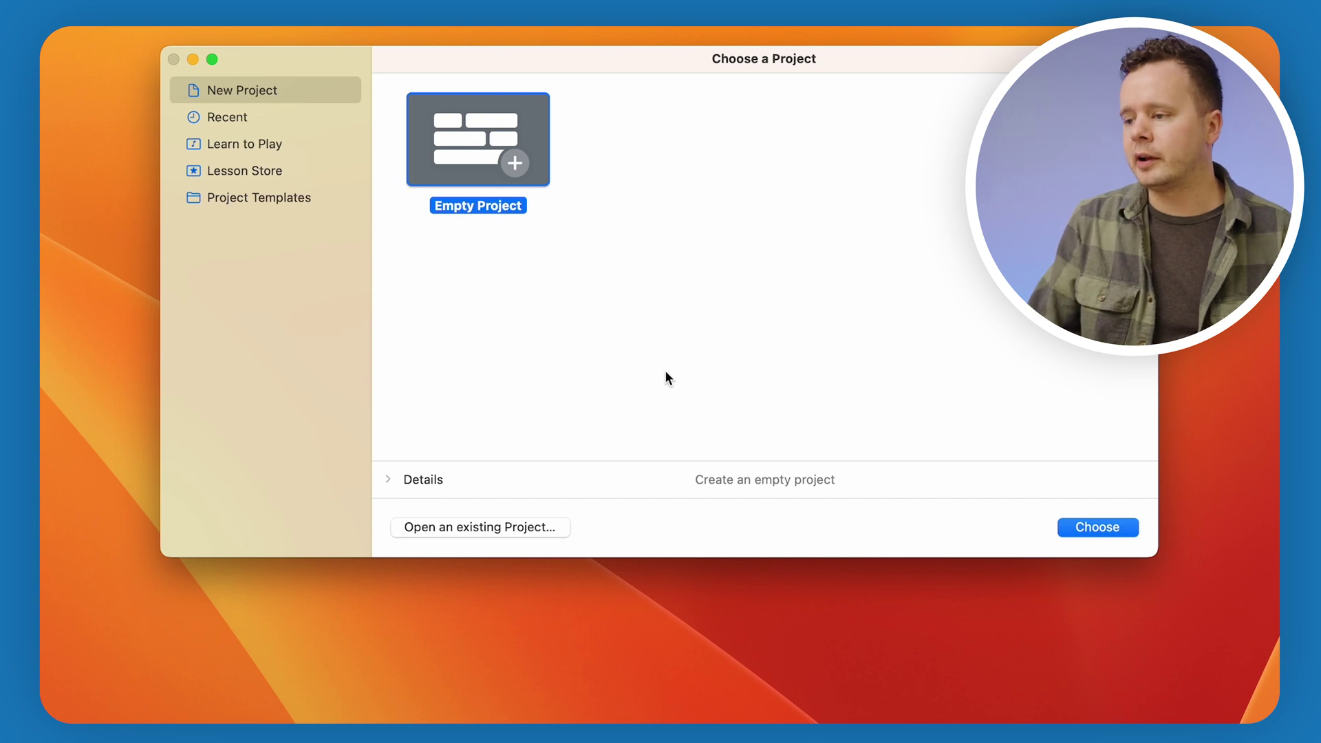
pyautogui.click(386, 480)
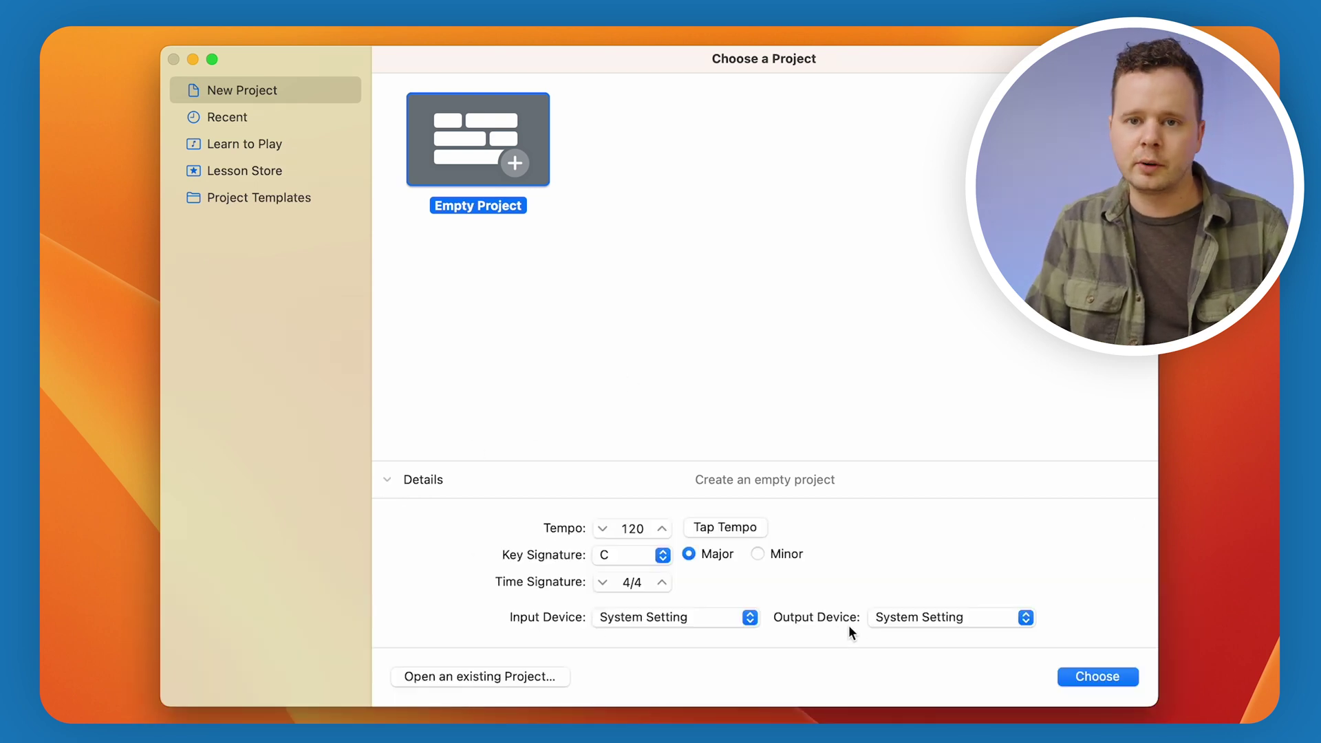
pyautogui.click(742, 619)
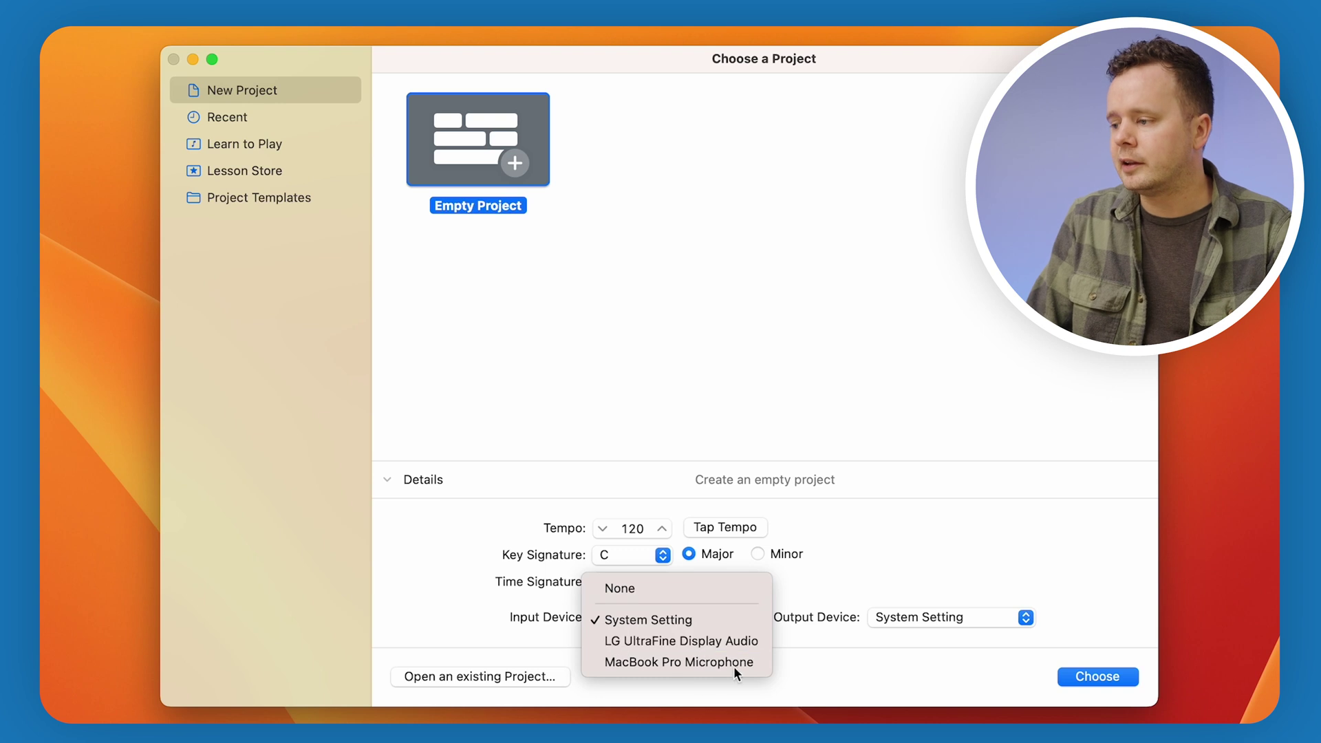
pyautogui.click(960, 592)
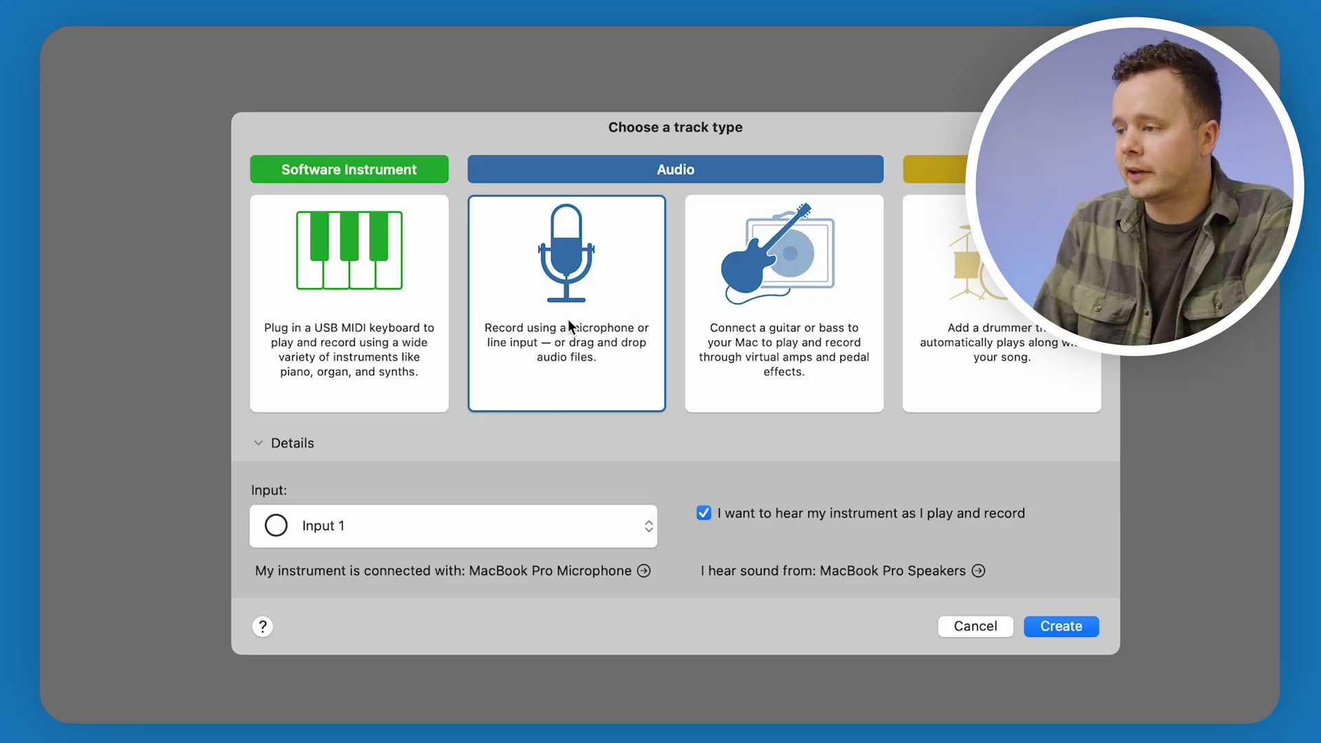
# - Create a microphone audio track that records from Input 1
pyautogui.click(405, 521)
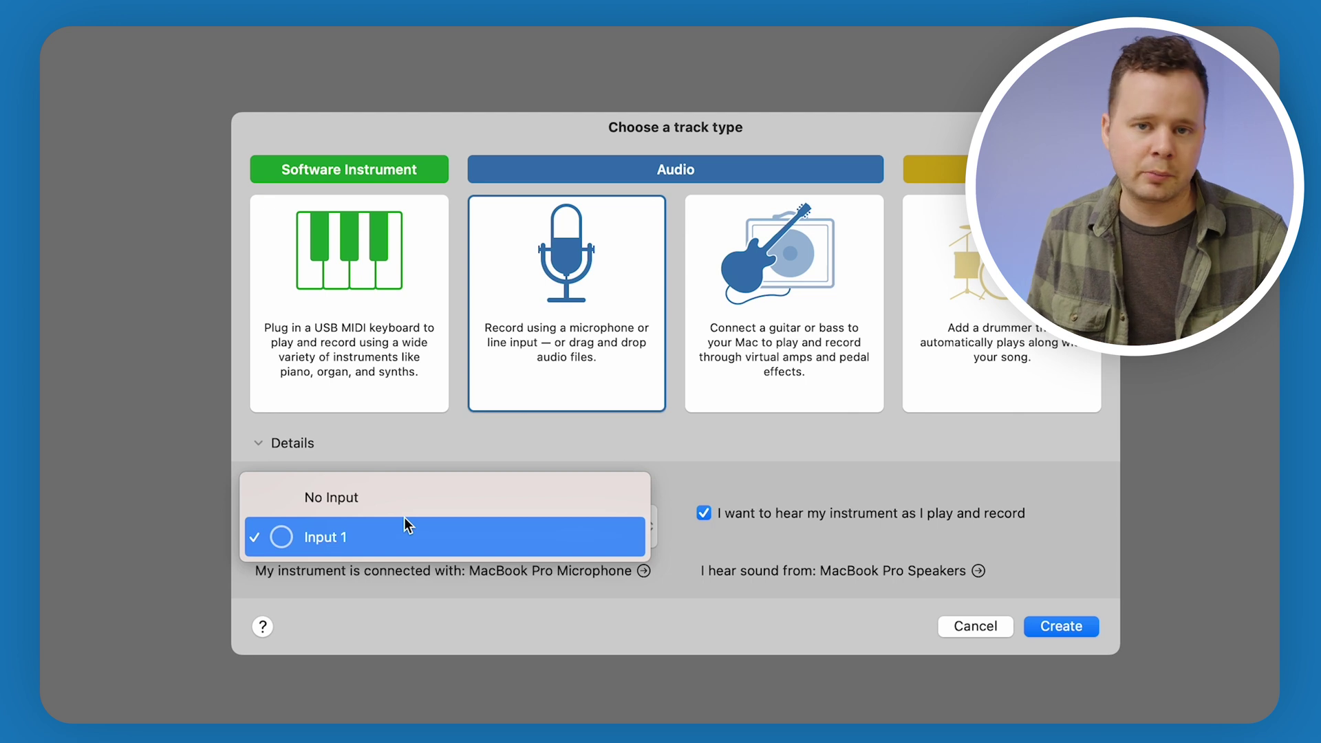
pyautogui.click(404, 523)
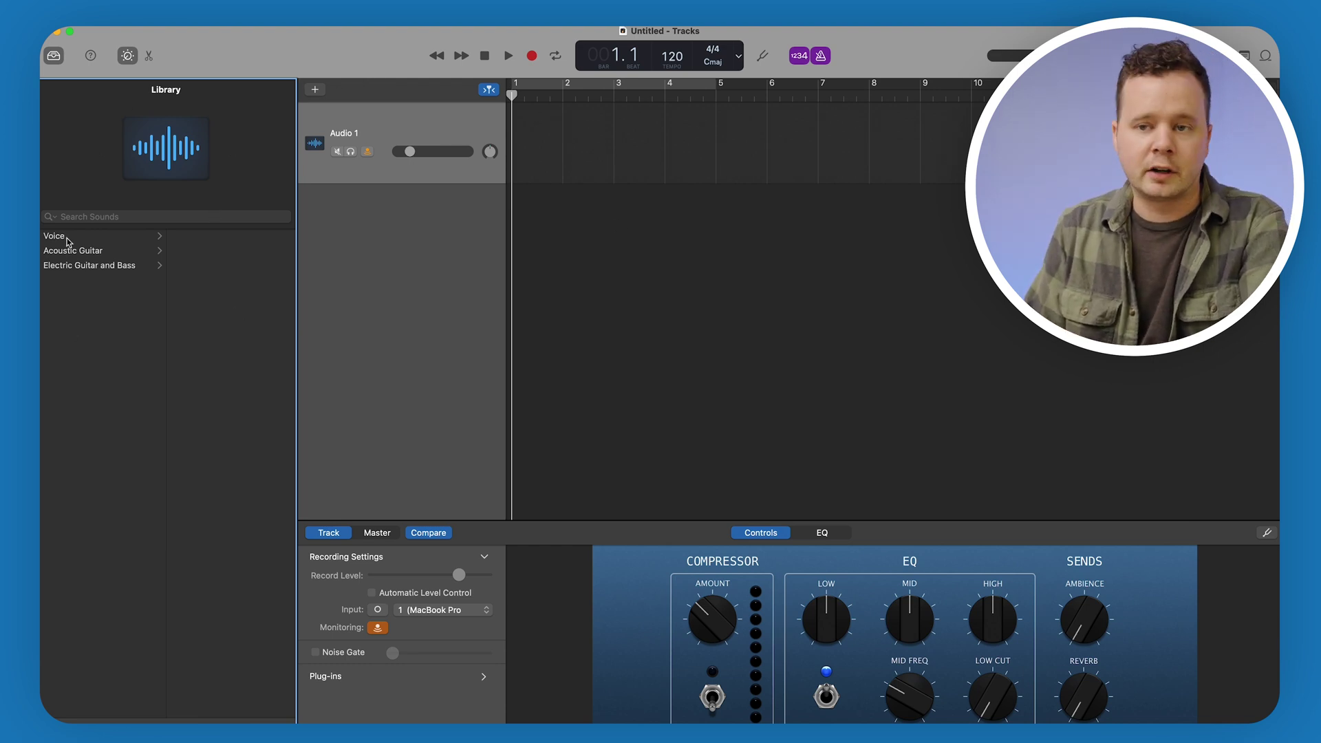
# - Hide the sound Library after viewing its Voice presets, and switch the project's counter display to Time
pyautogui.click(135, 237)
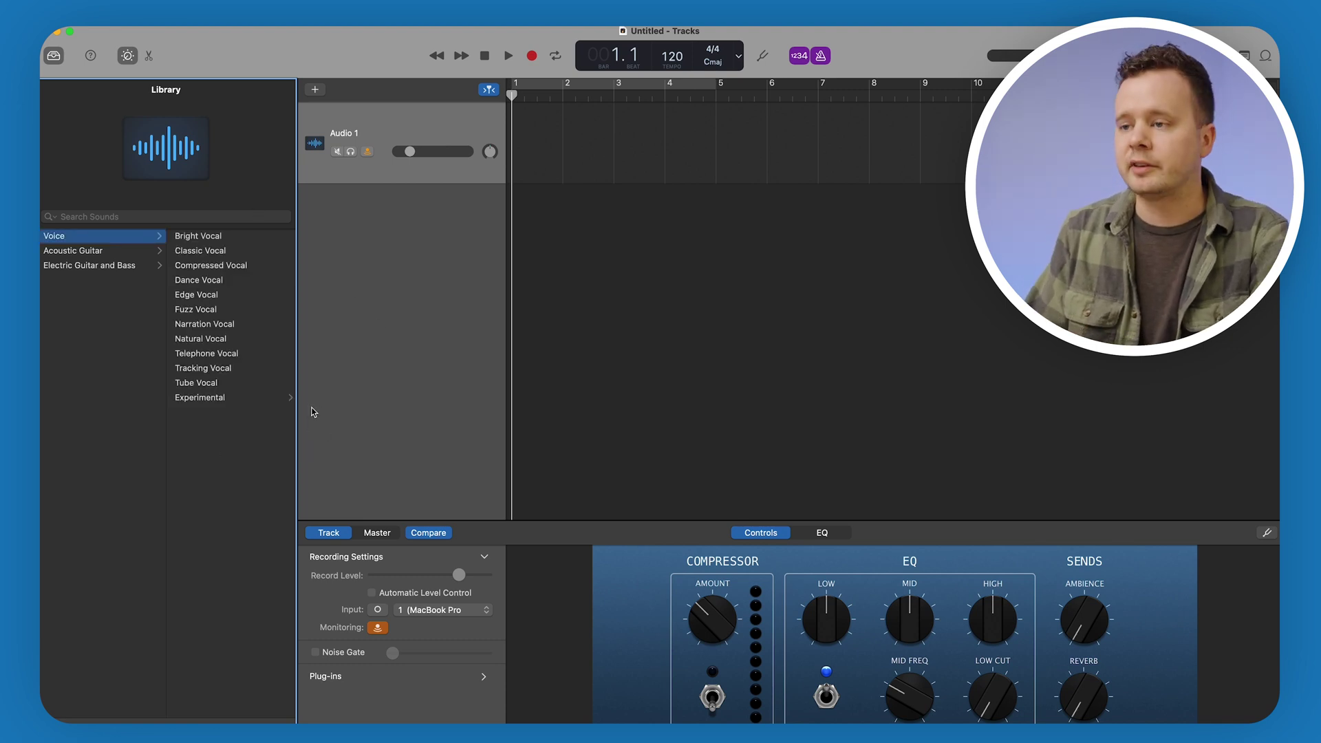
pyautogui.click(55, 55)
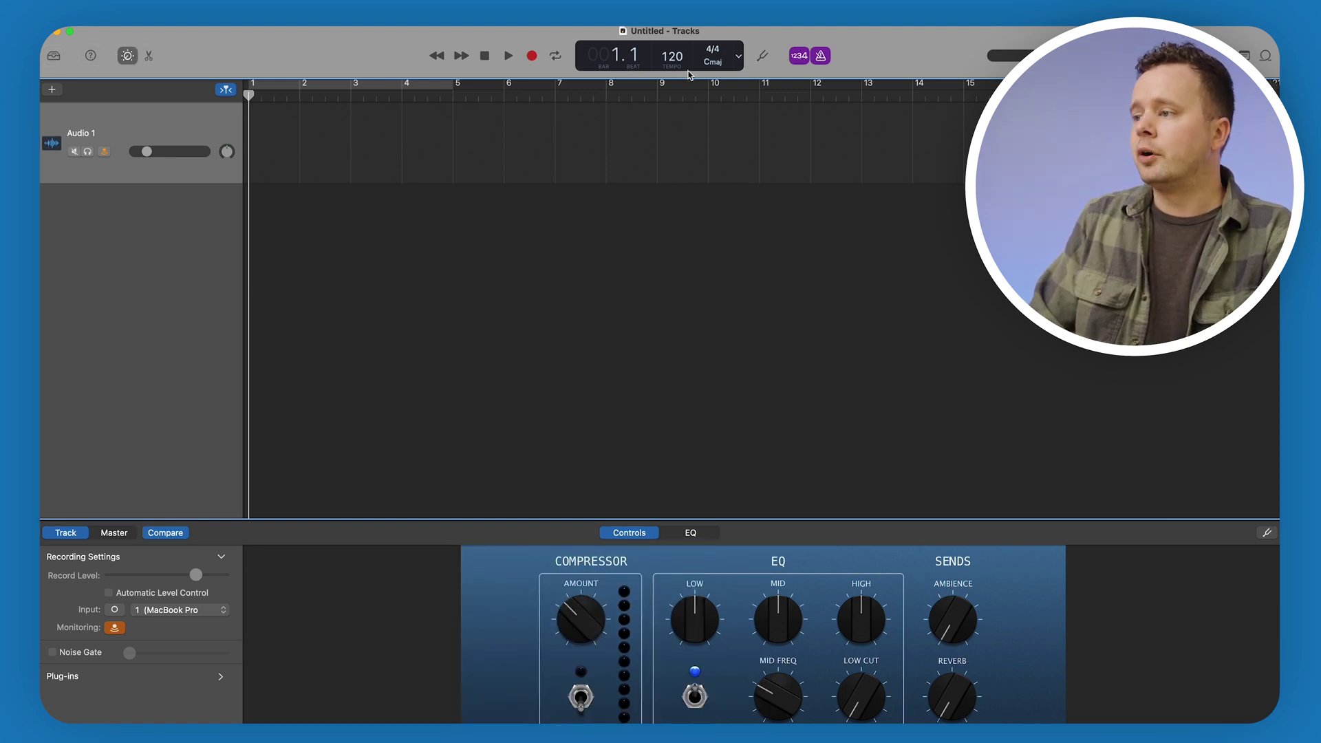
pyautogui.click(738, 57)
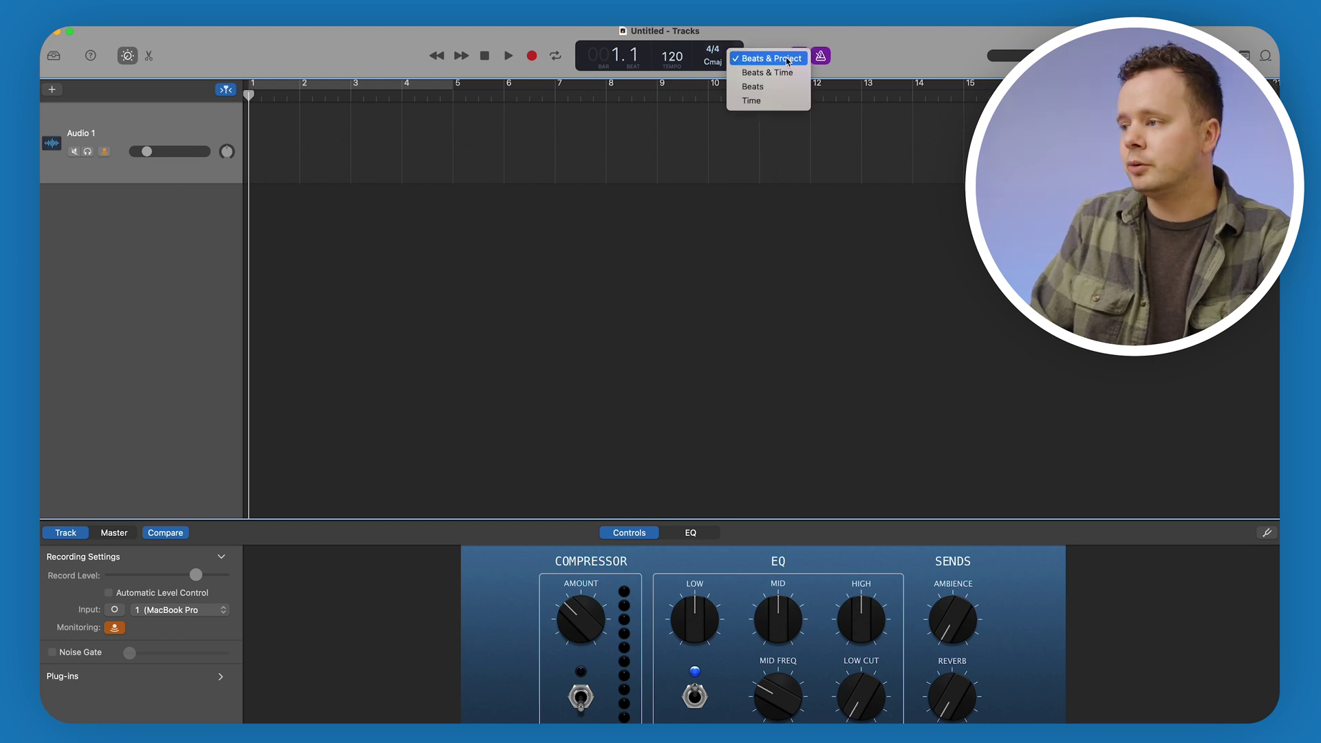
pyautogui.click(777, 101)
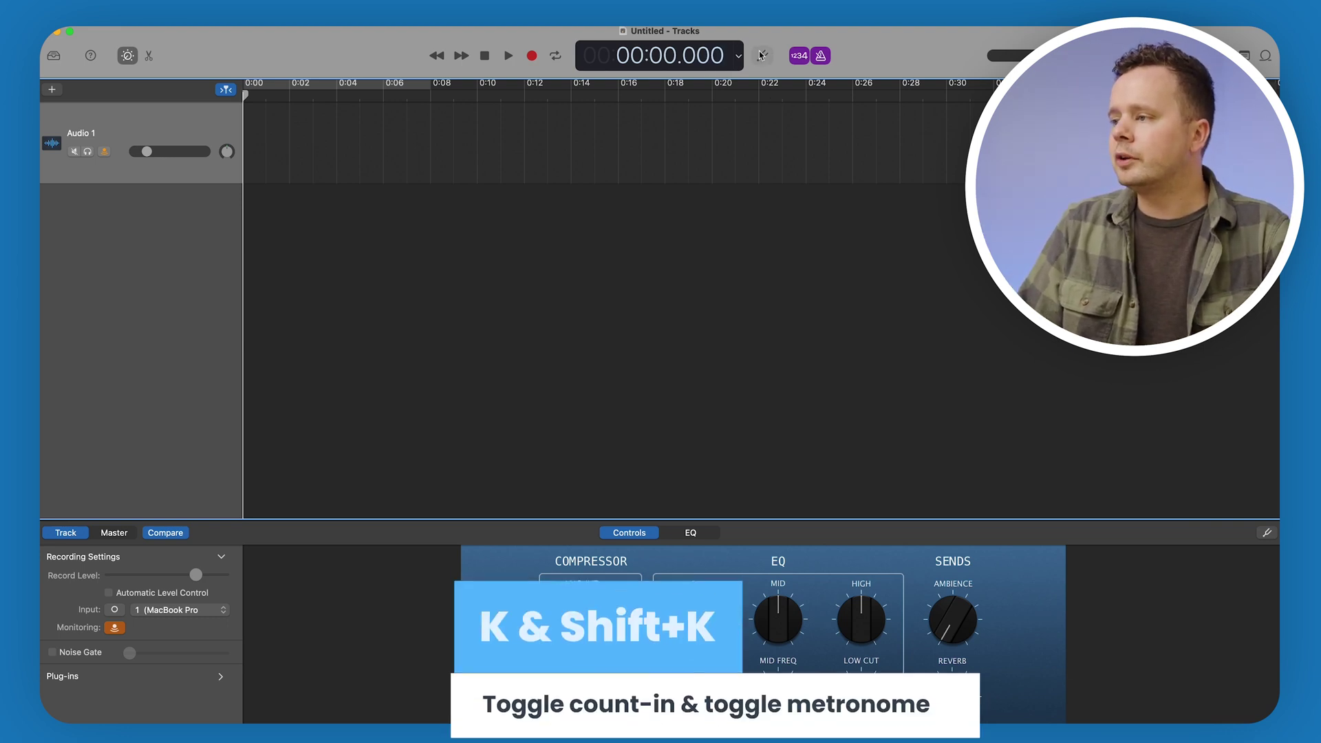
# - Turn off the count-in and the metronome, and hide the project notes
pyautogui.hotkey('shift', 'k')
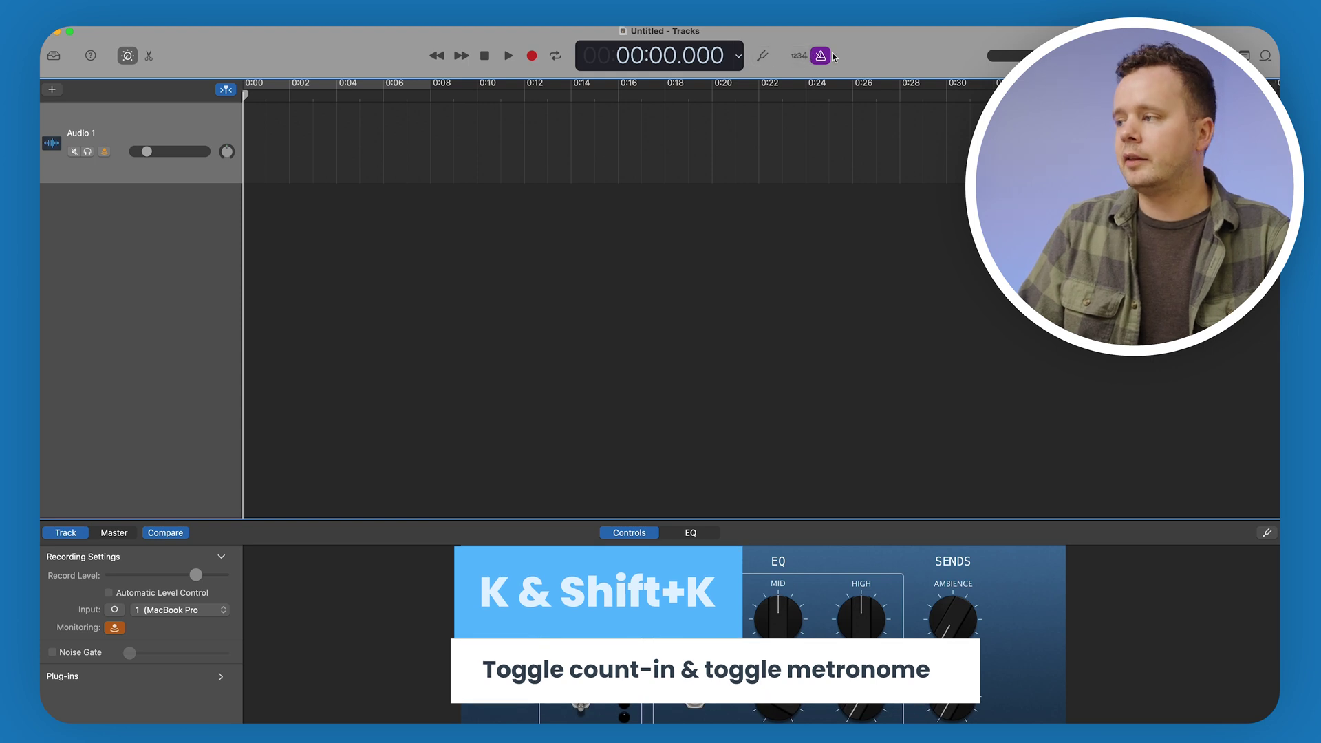
pyautogui.press('k')
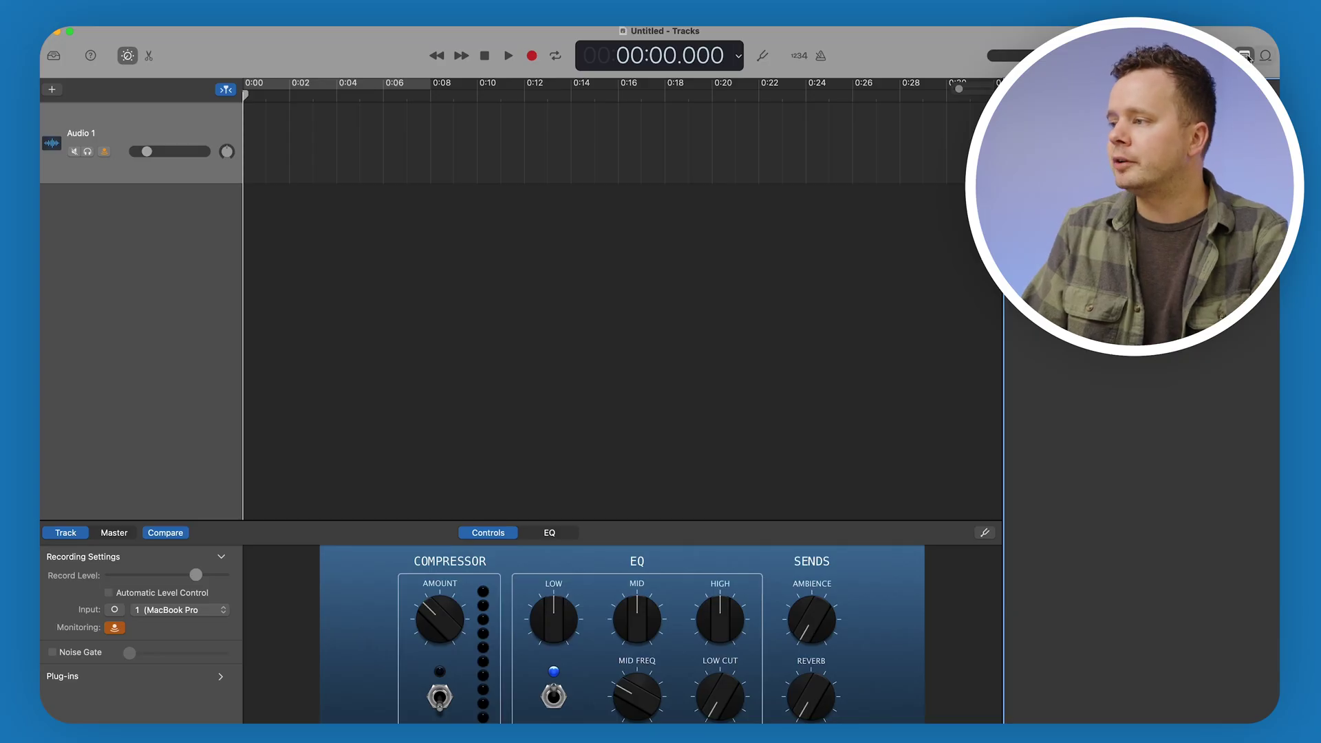
pyautogui.click(1244, 55)
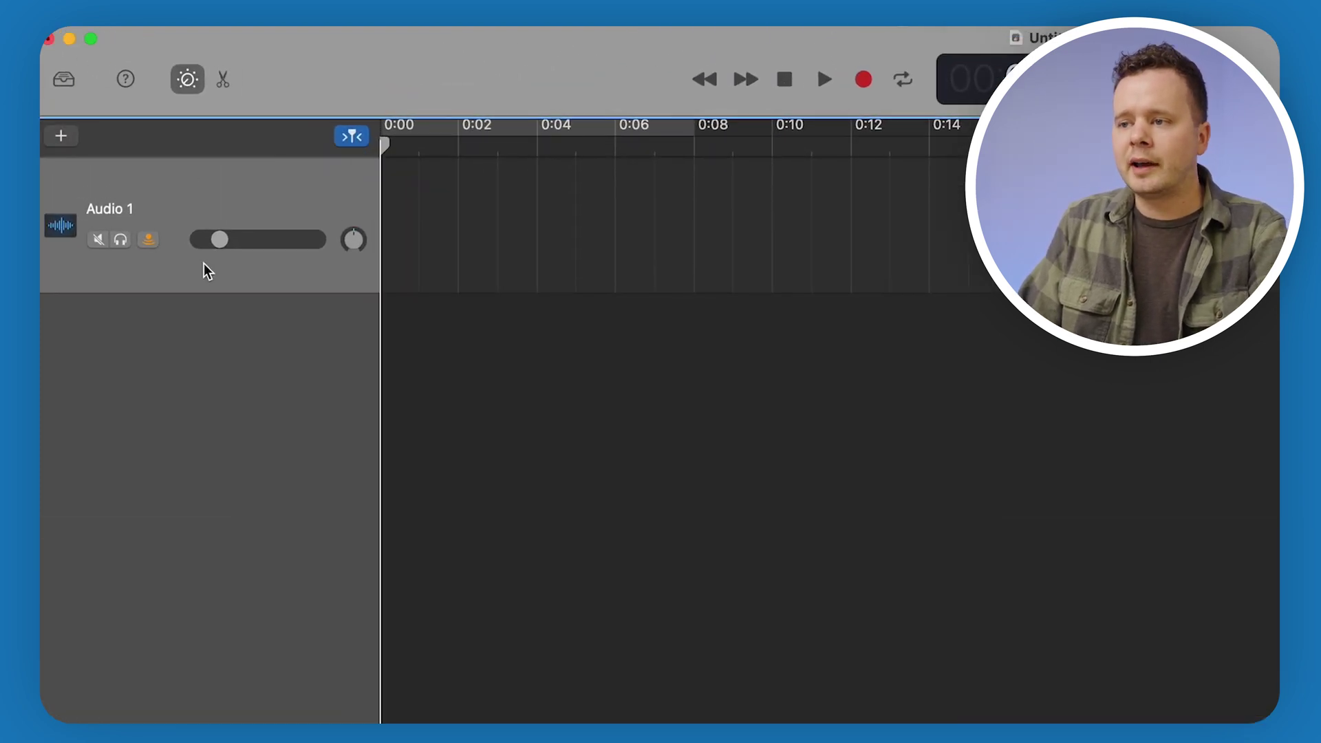
# - Rename the Audio 1 track as Dialogue
pyautogui.doubleClick(117, 210)
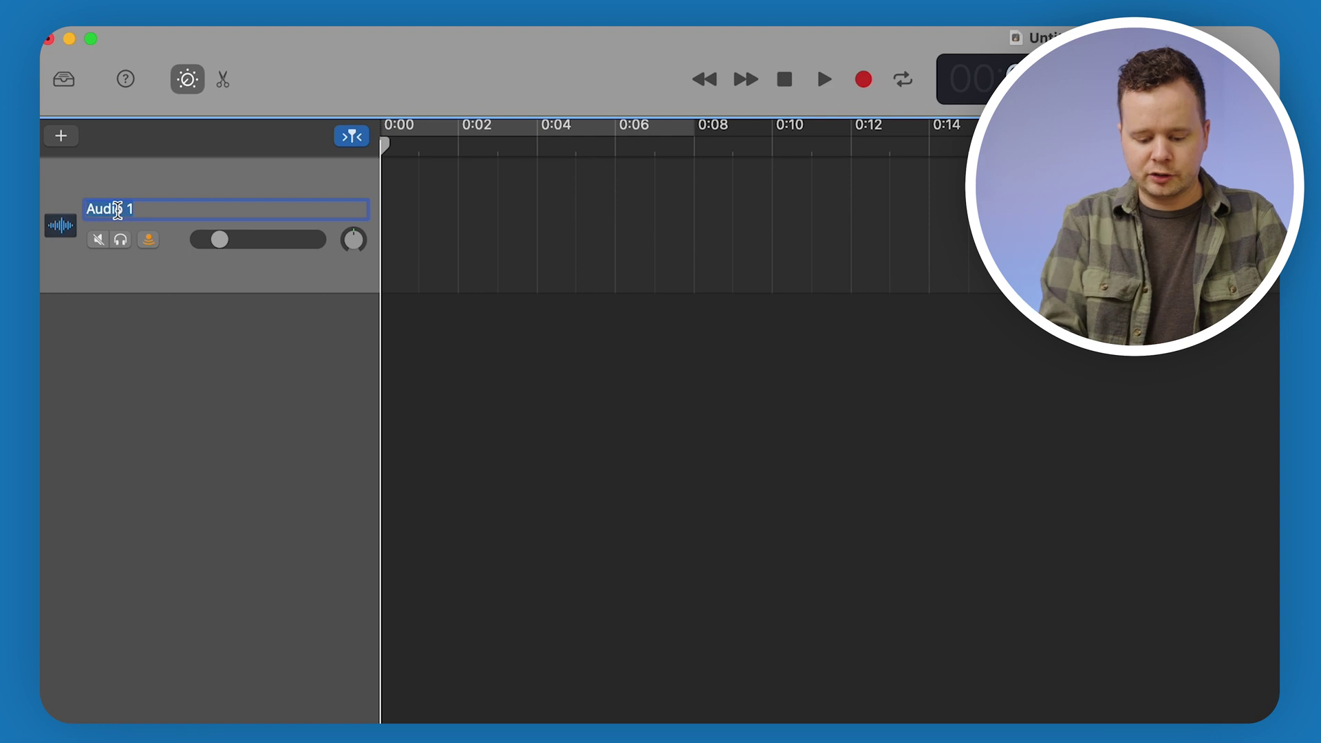
pyautogui.write('Dialogue')
pyautogui.press('Return')
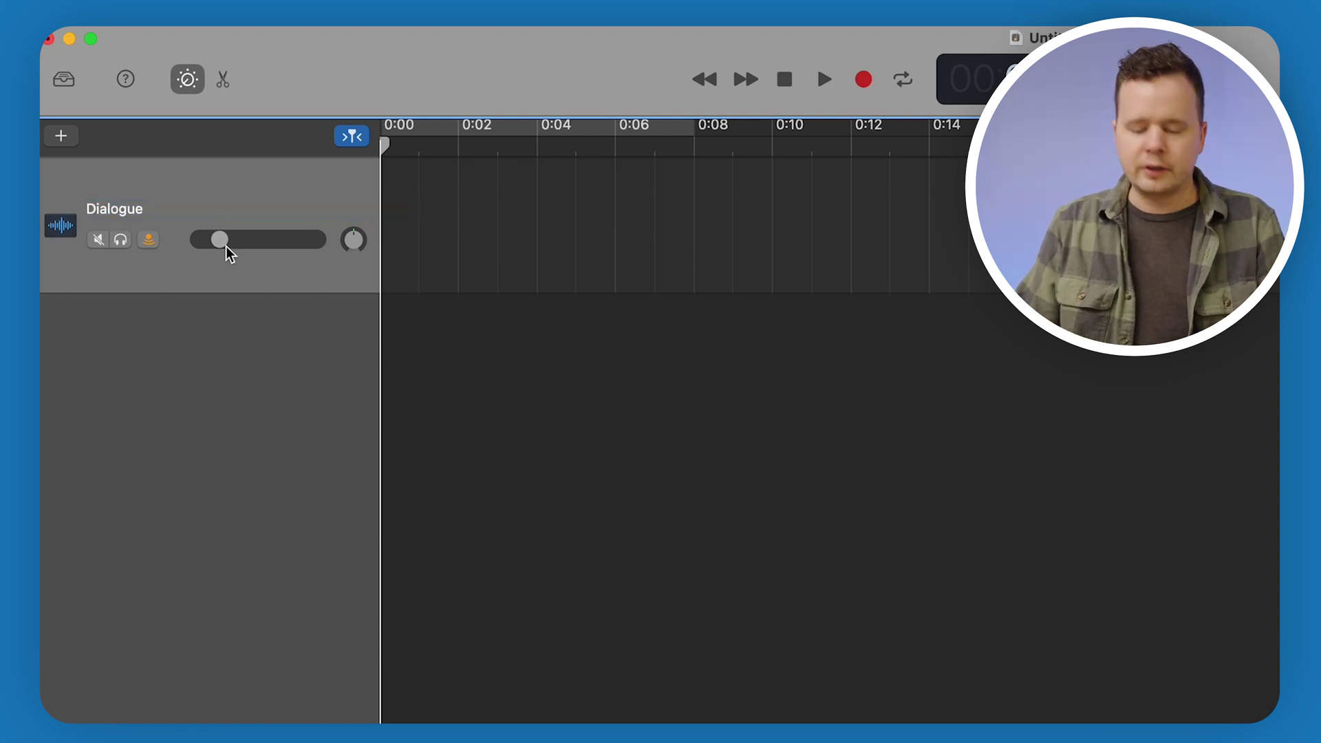
# - Reset the Dialogue track's volume to its default level and change its icon to the person with a microphone
pyautogui.keyDown('alt'); pyautogui.click(227, 249); pyautogui.keyUp('alt')
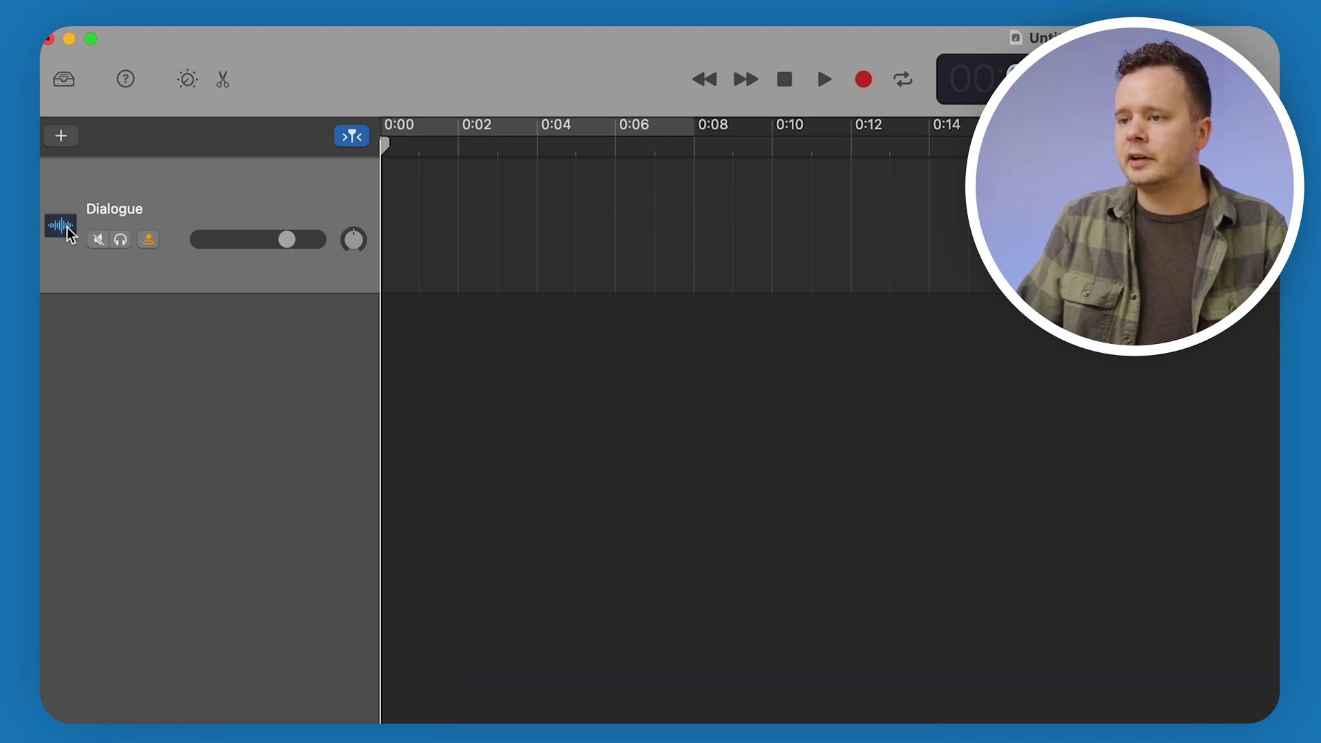
pyautogui.click(63, 227)
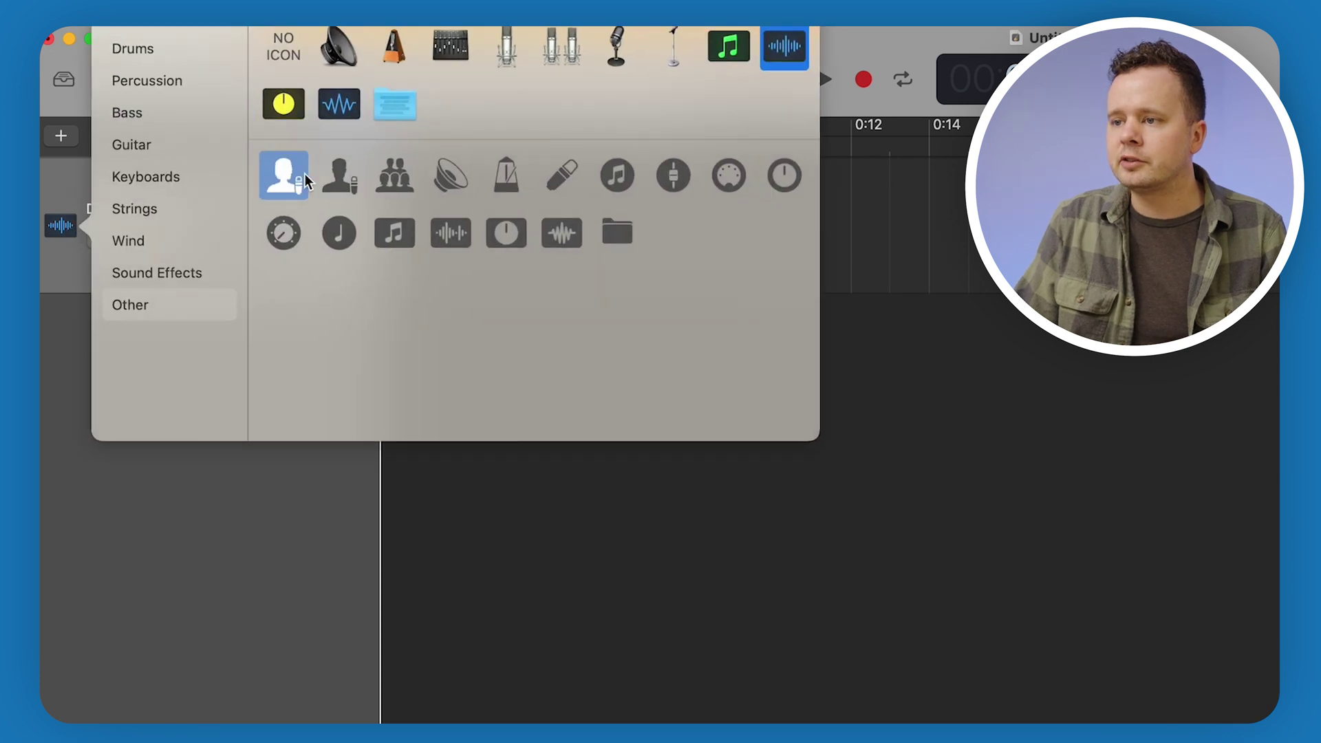
pyautogui.click(303, 174)
# - Show the audio editor and examine the Track and Region settings for the Dialogue track
pyautogui.press('e')
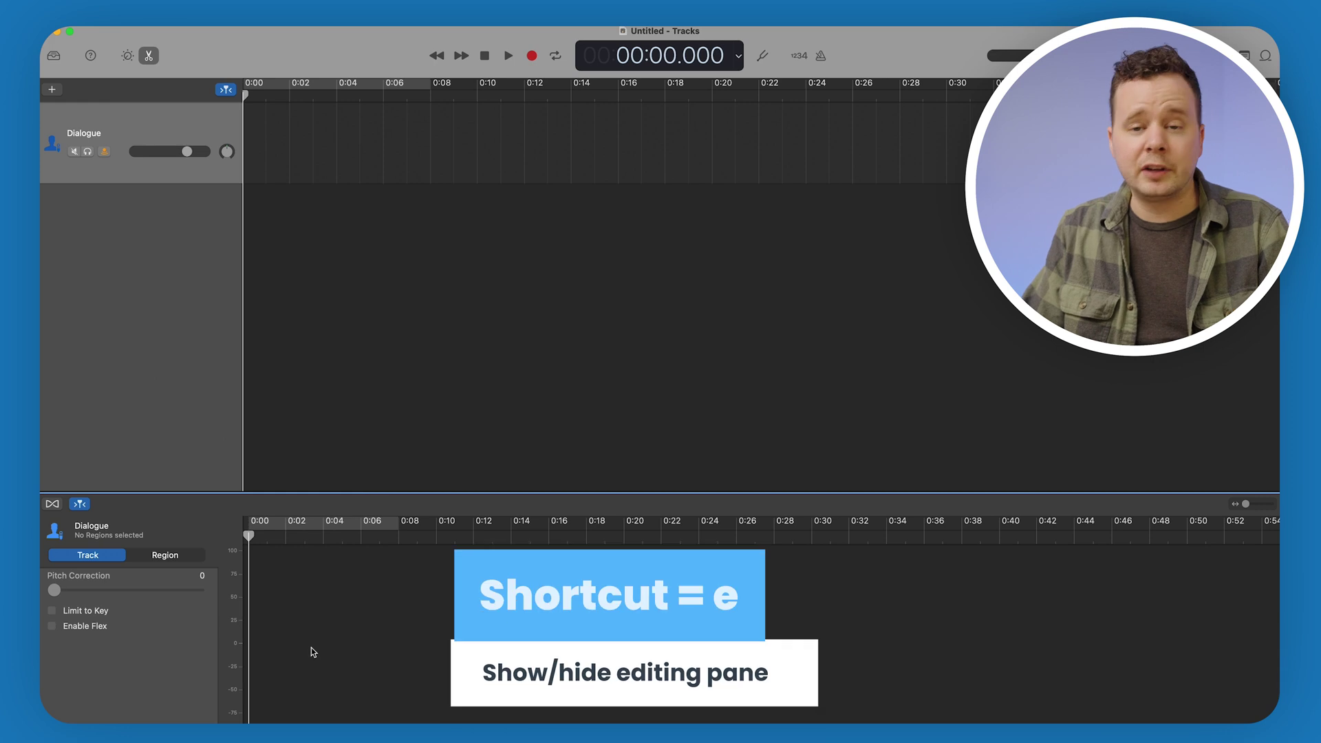
pyautogui.press('e')
pyautogui.press('e')
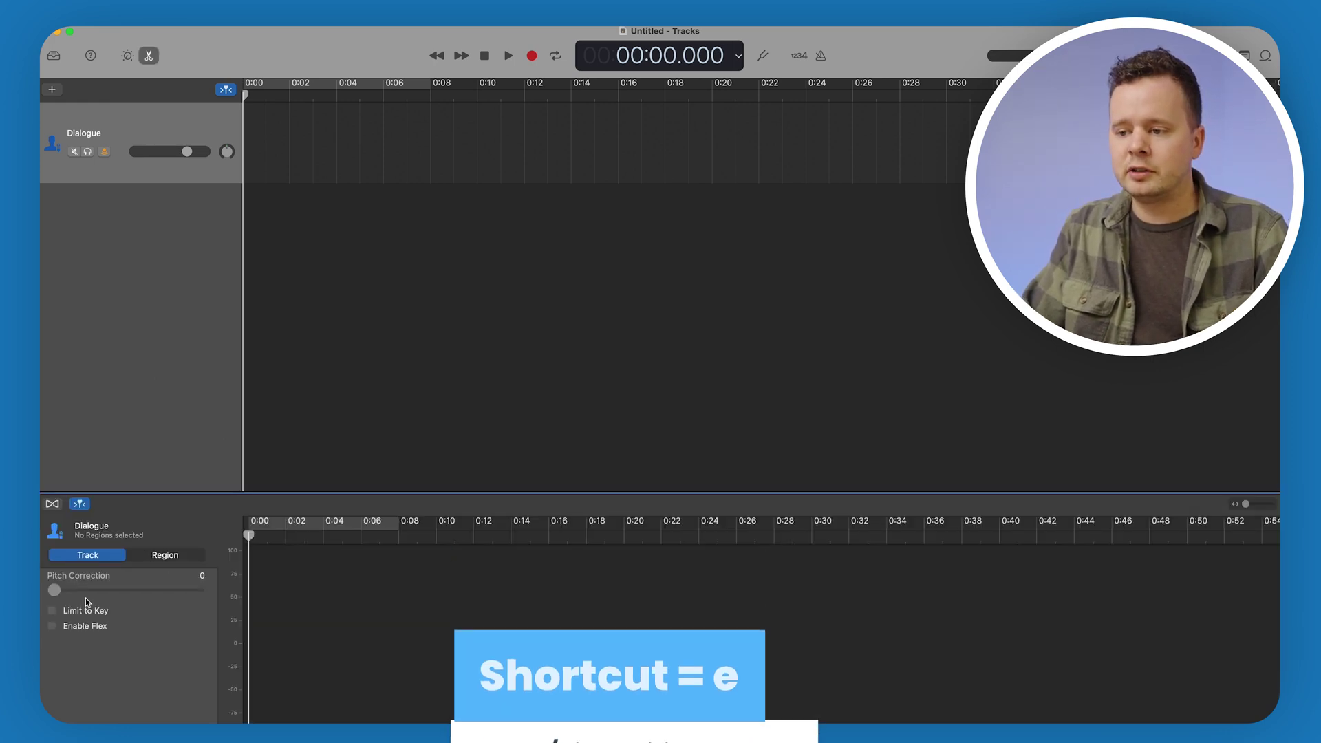
pyautogui.click(165, 555)
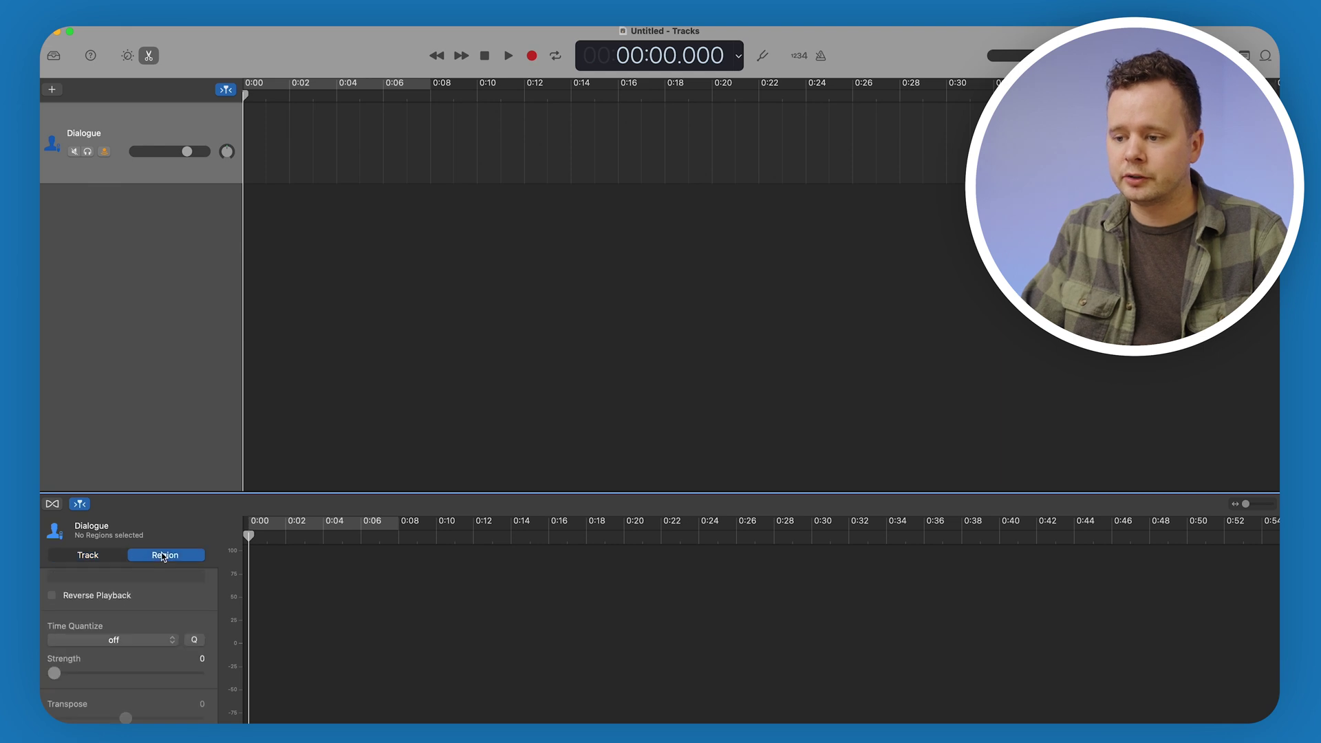
pyautogui.scroll(-2, 157, 608)
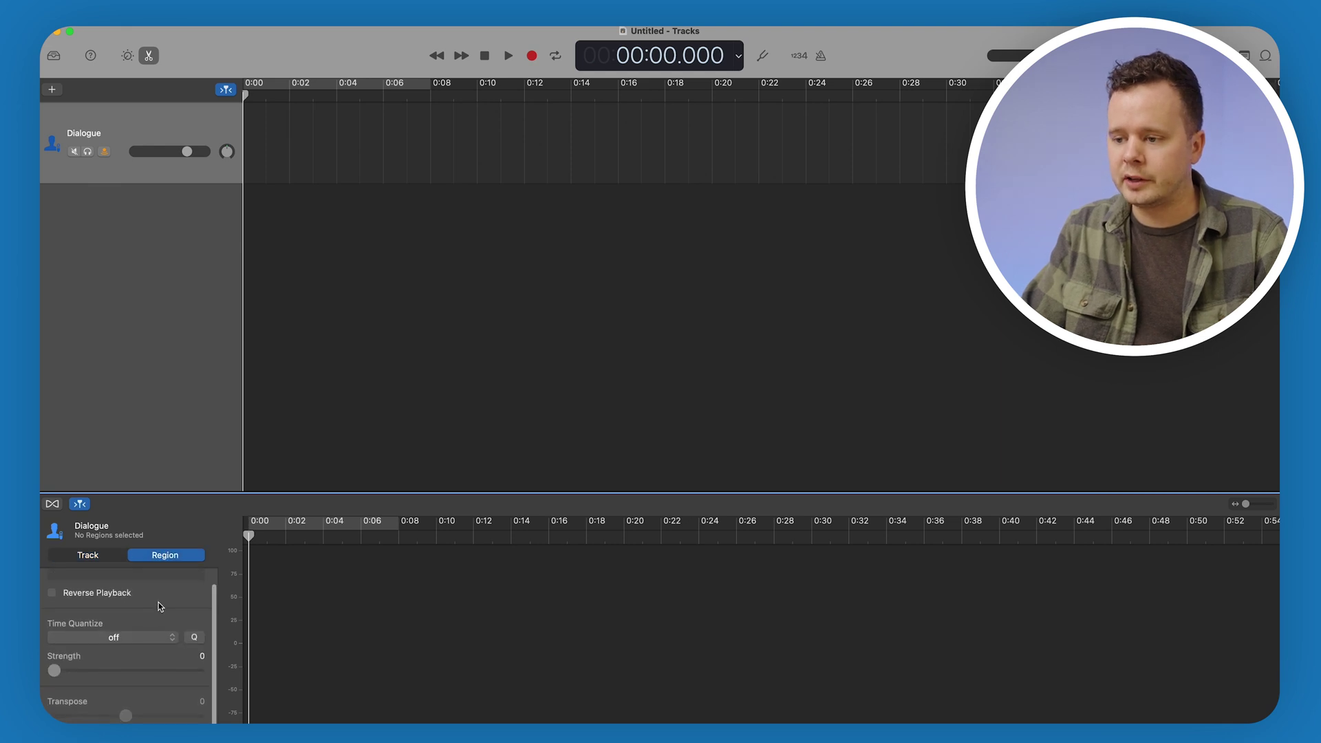
pyautogui.click(110, 555)
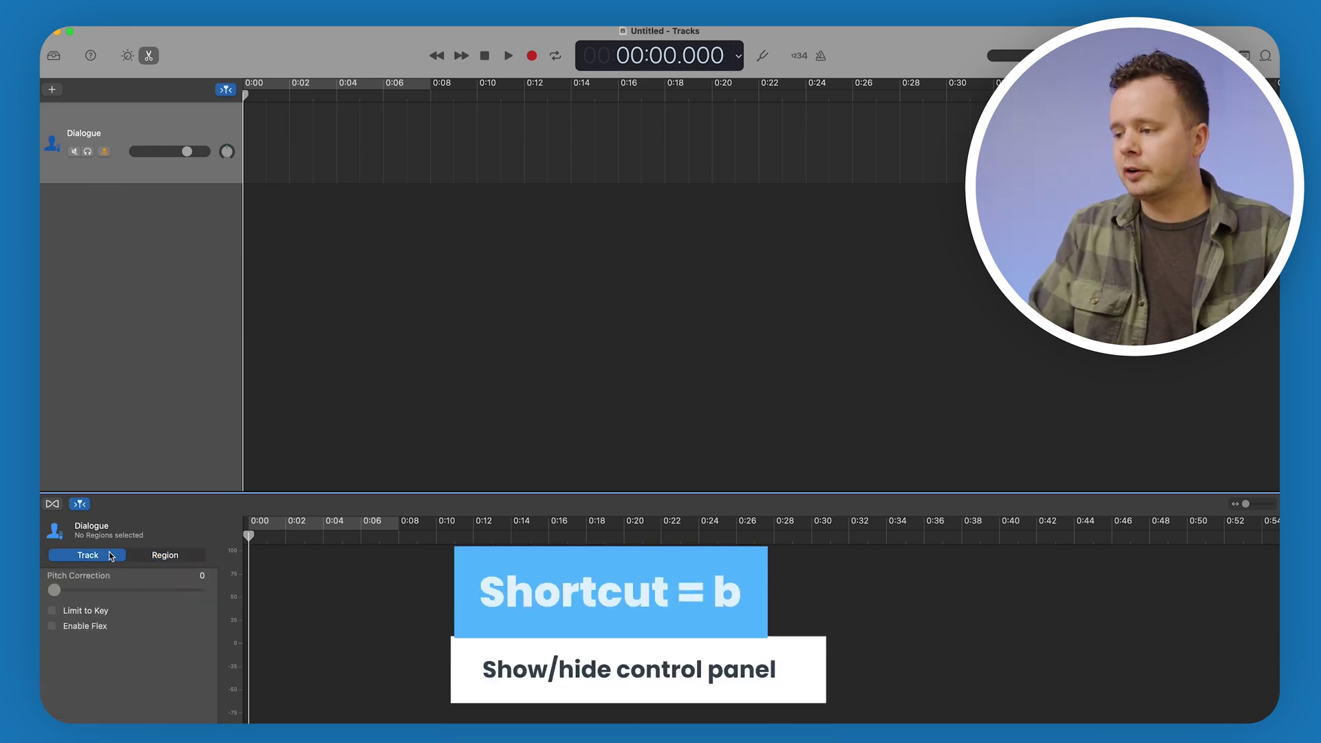
# - Show the Smart Controls and remove the Compressor and Channel EQ plug-ins from the Dialogue track
pyautogui.press('b')
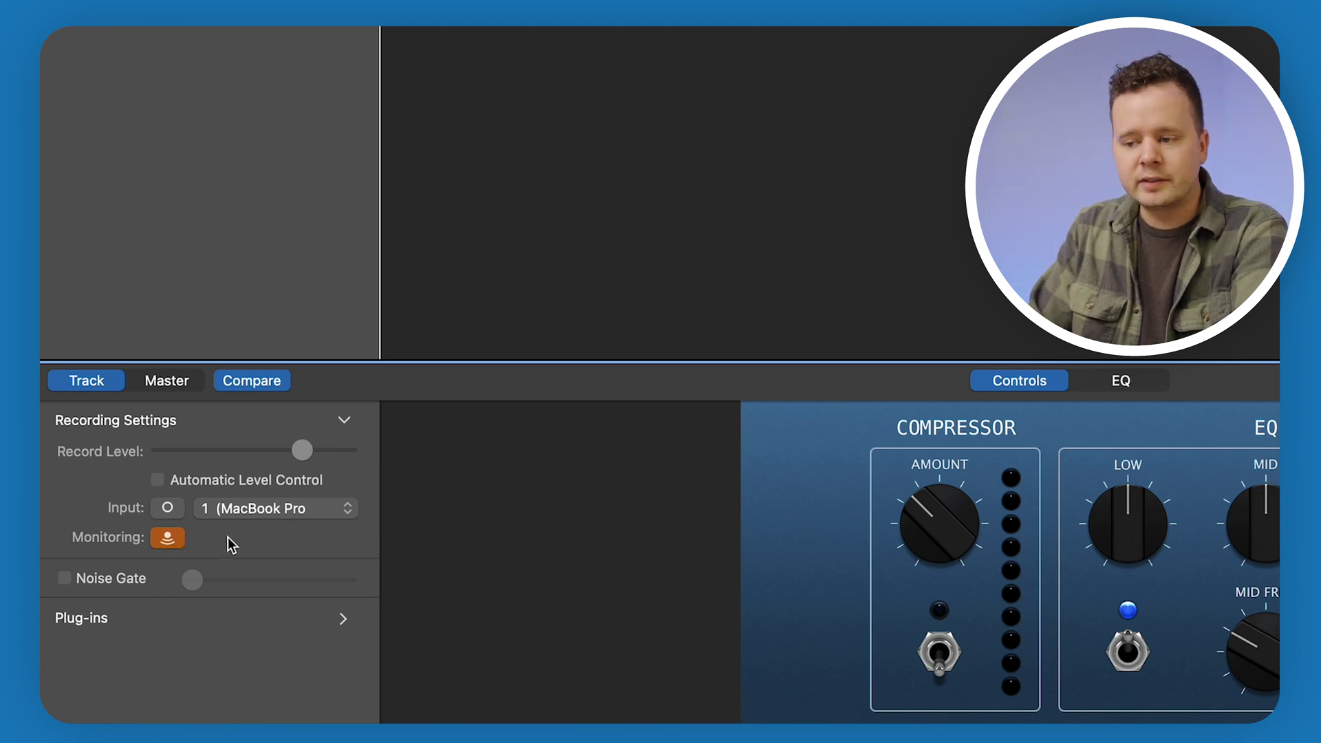
pyautogui.click(339, 619)
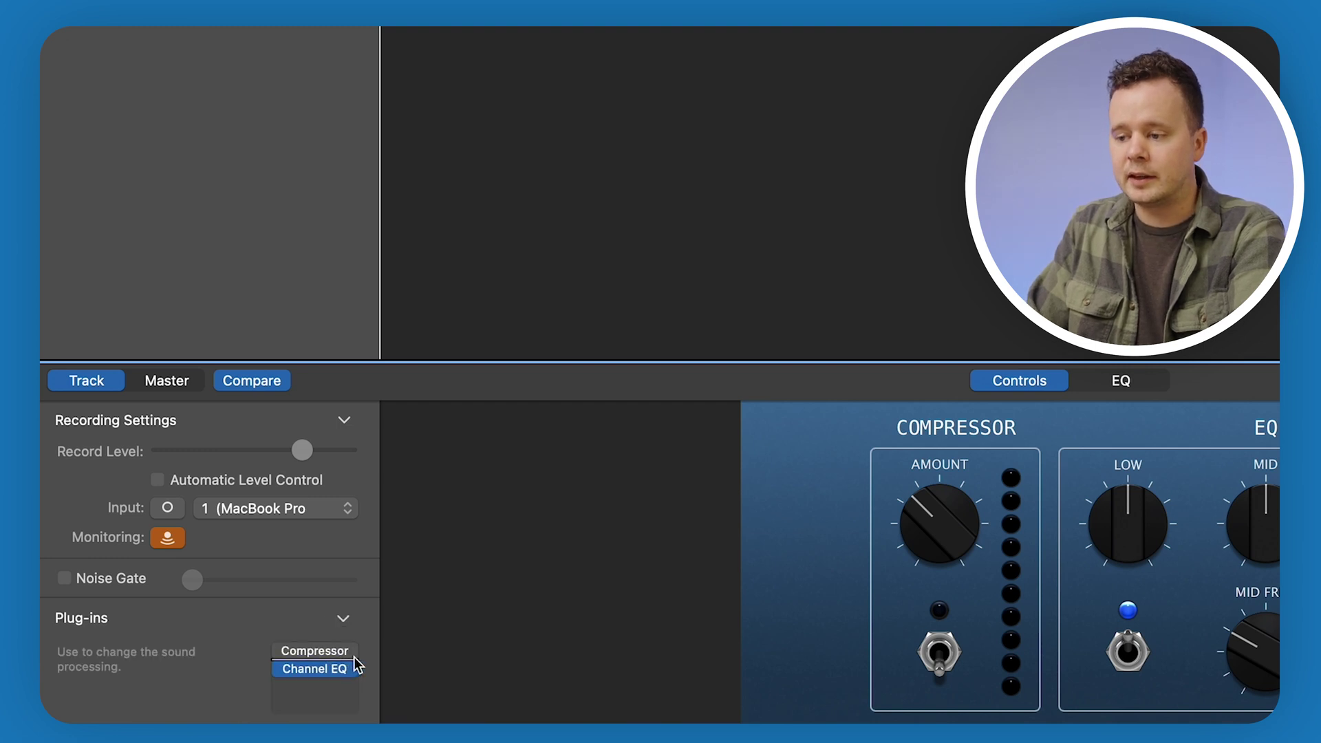
pyautogui.moveTo(335, 659)
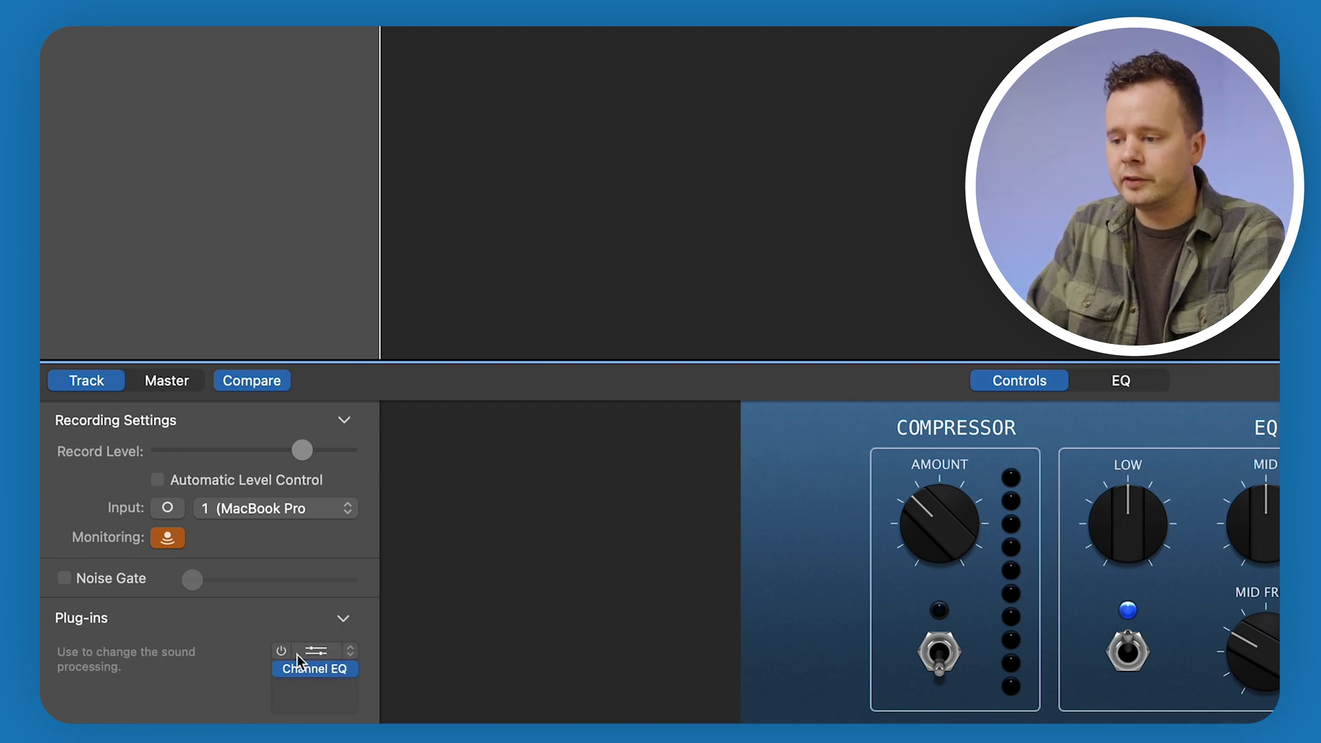
pyautogui.click(352, 653)
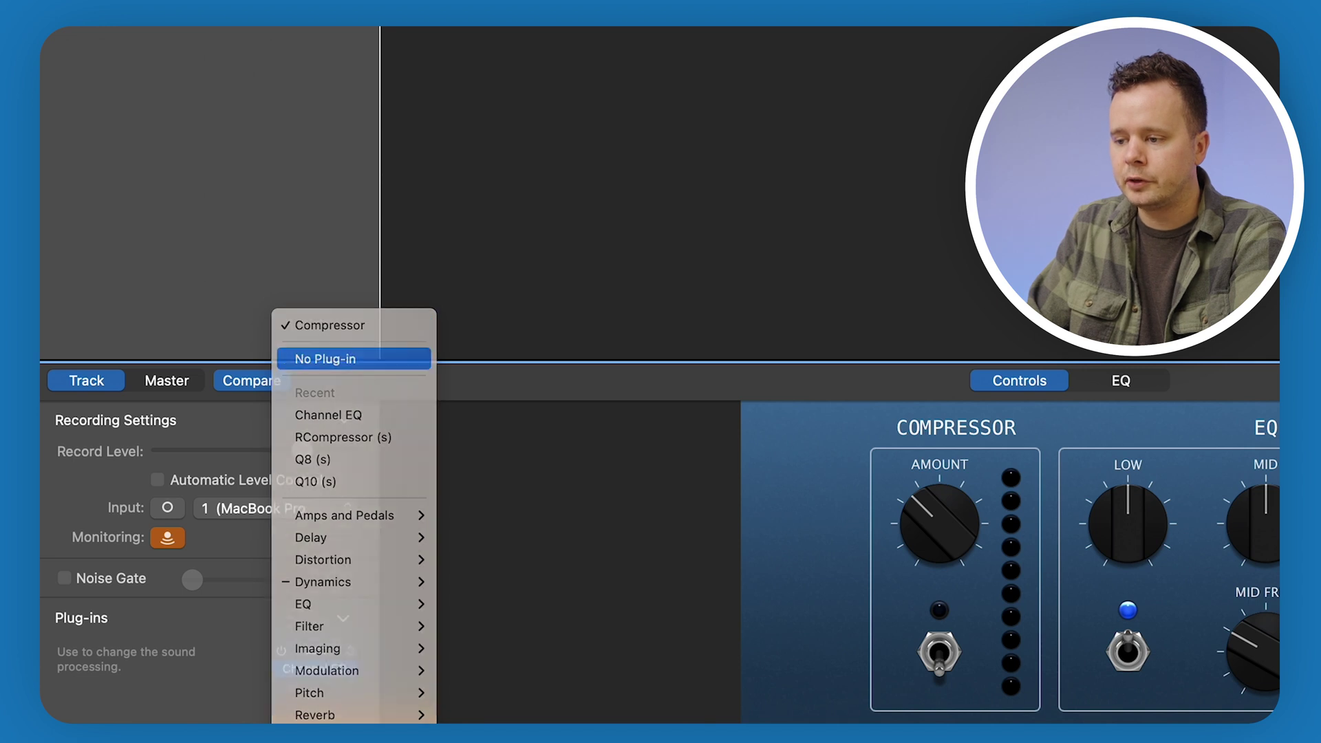
pyautogui.click(355, 358)
pyautogui.click(357, 670)
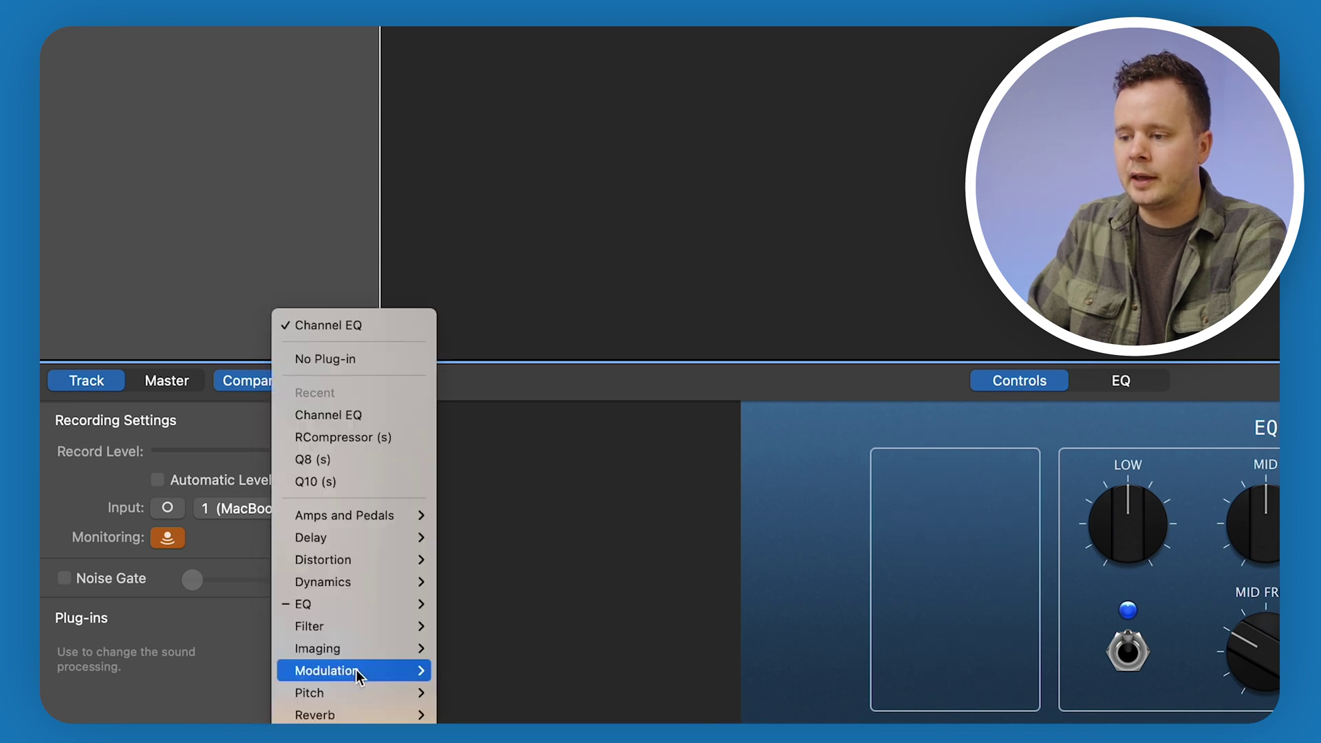
pyautogui.click(373, 361)
# - Turn off Master Echo and Master Reverb for the Dialogue track
pyautogui.scroll(-3, 130, 584)
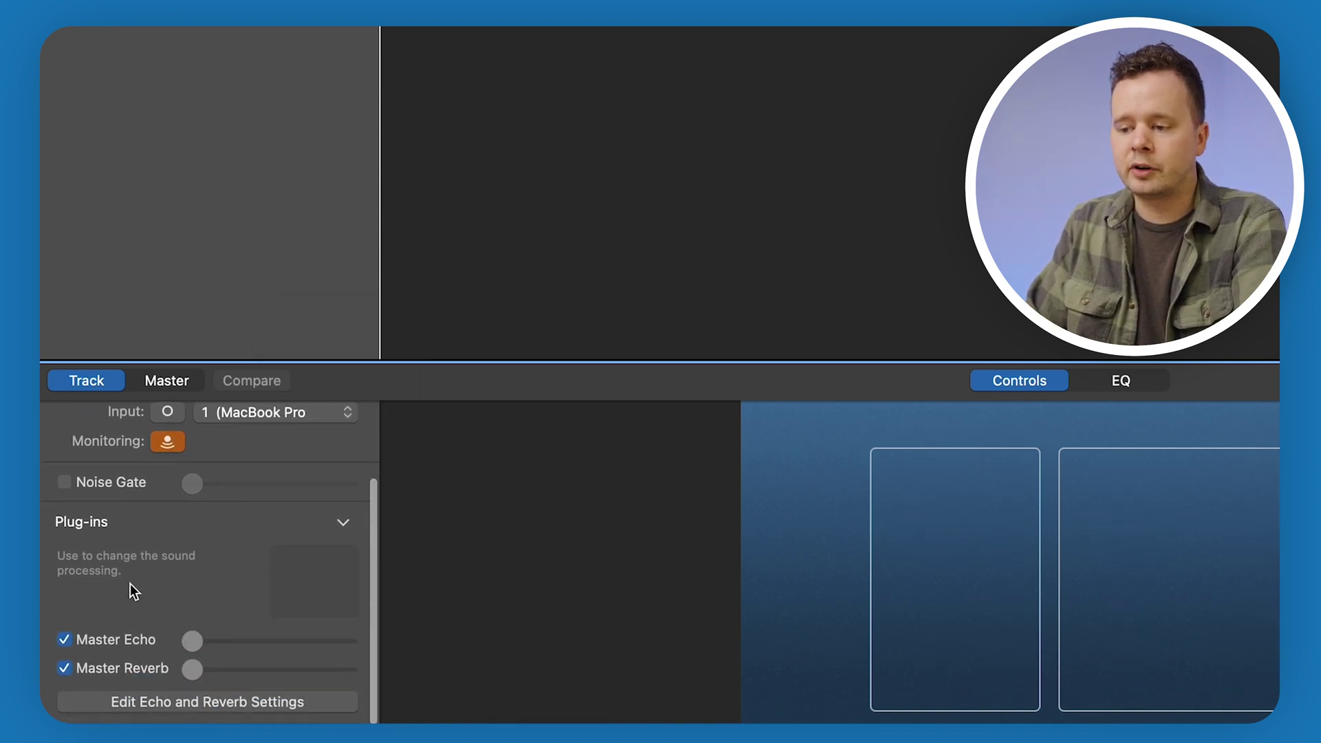
pyautogui.click(64, 650)
pyautogui.click(64, 678)
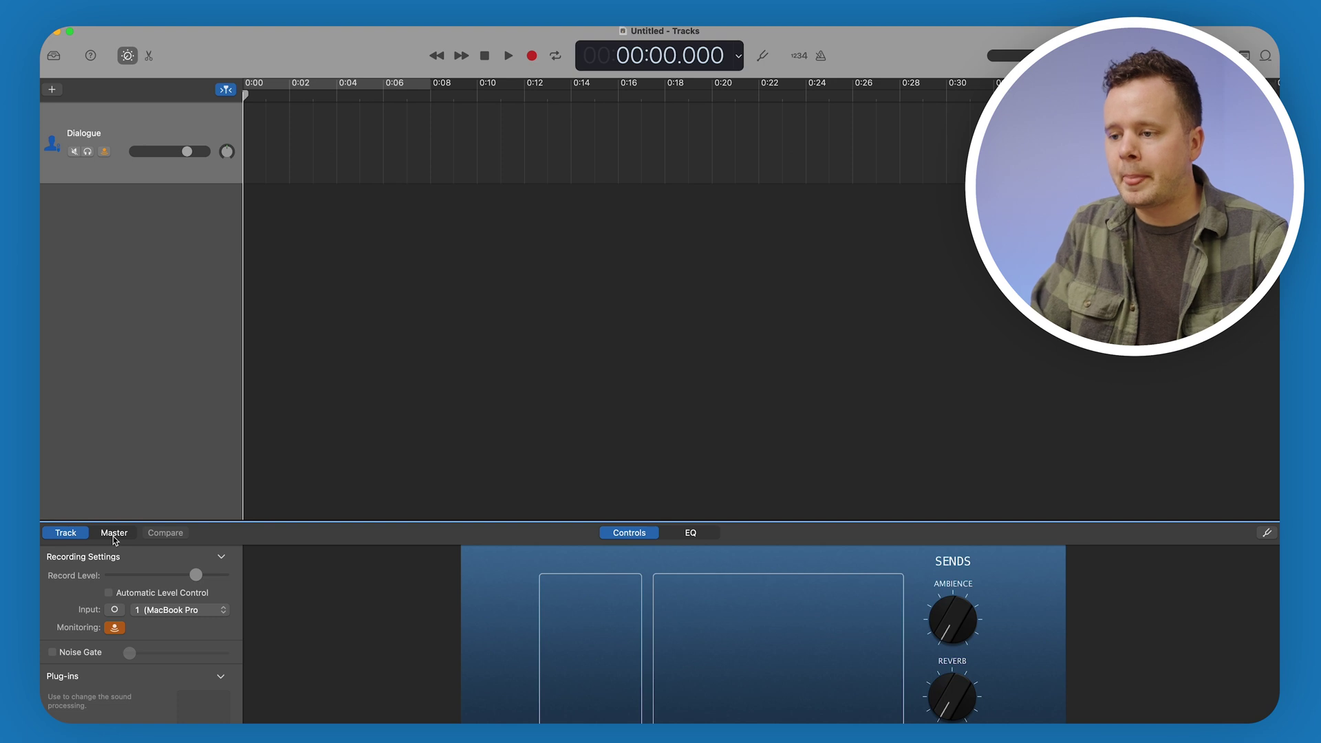
# - Remove all the master output plug-ins: Channel EQ, both Compressors, Exciter and Limiter
pyautogui.click(115, 534)
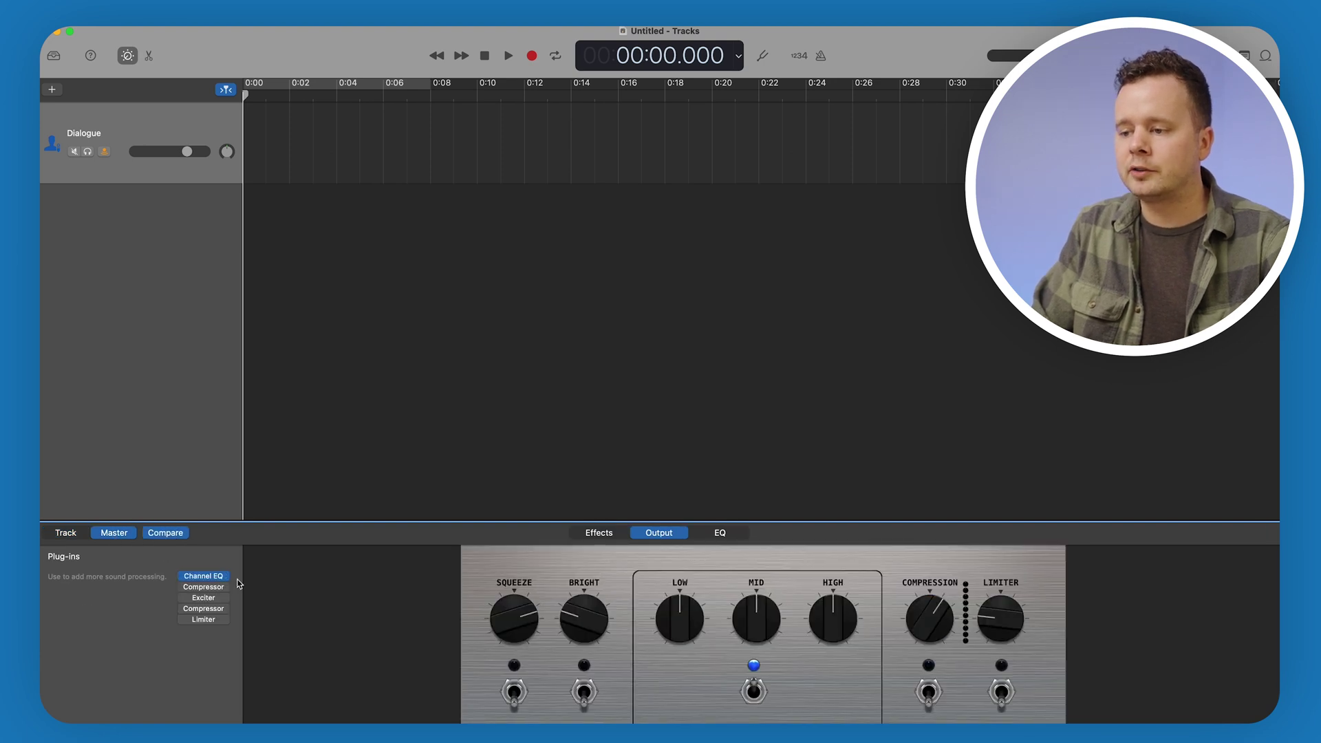
pyautogui.click(226, 578)
pyautogui.click(234, 517)
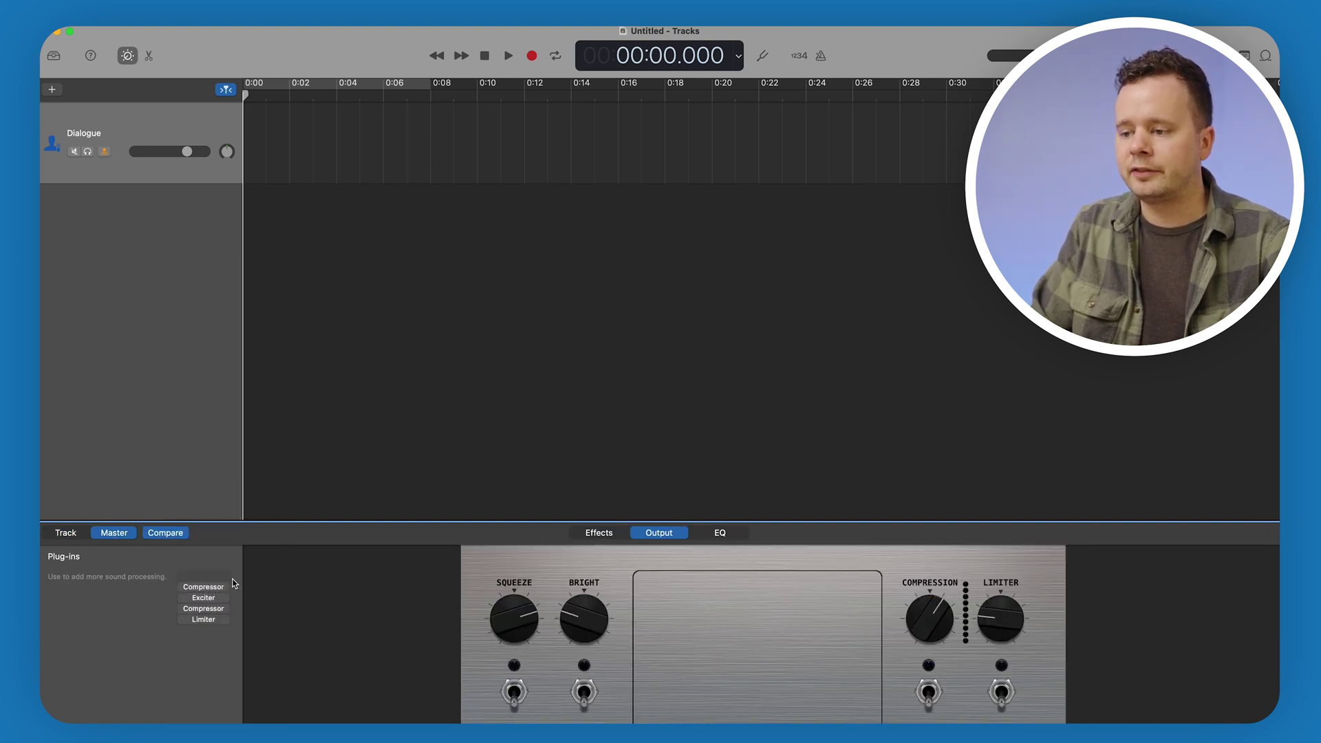
pyautogui.click(227, 588)
pyautogui.click(227, 526)
pyautogui.click(227, 596)
pyautogui.click(227, 518)
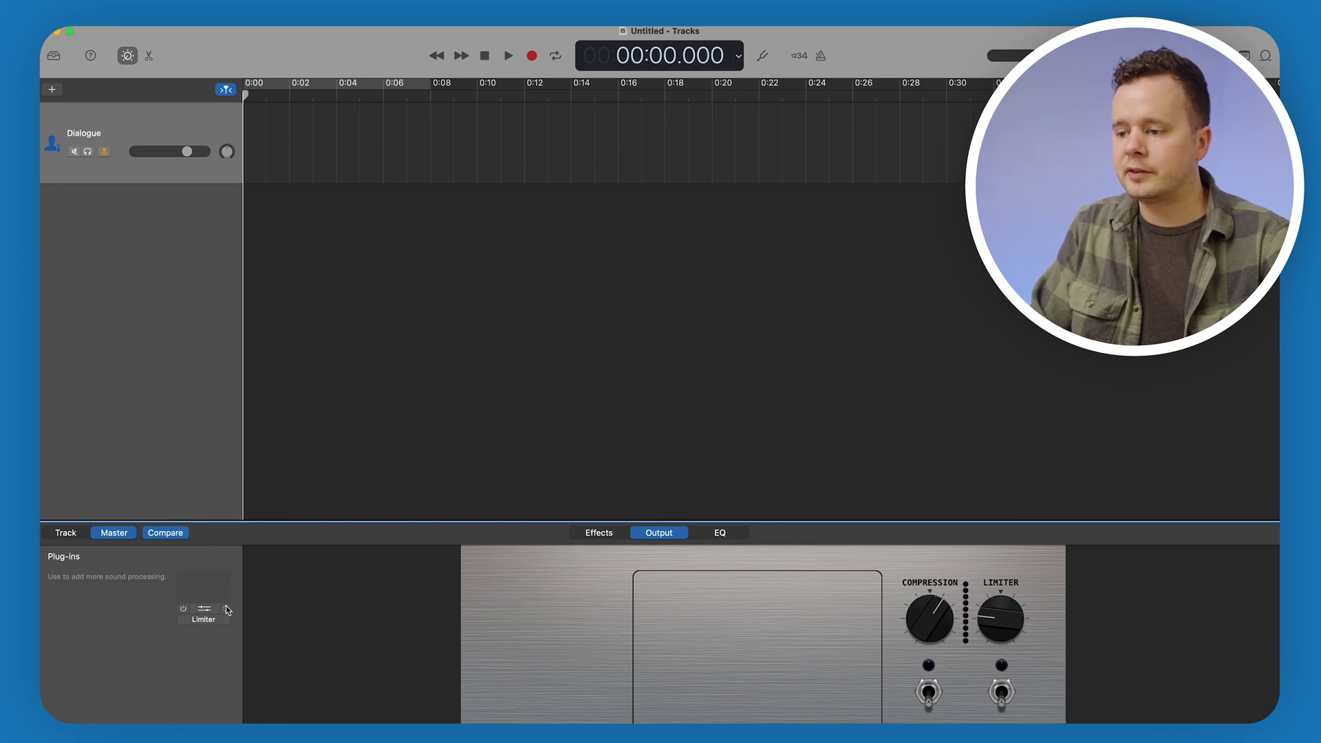
pyautogui.click(222, 593)
pyautogui.click(225, 521)
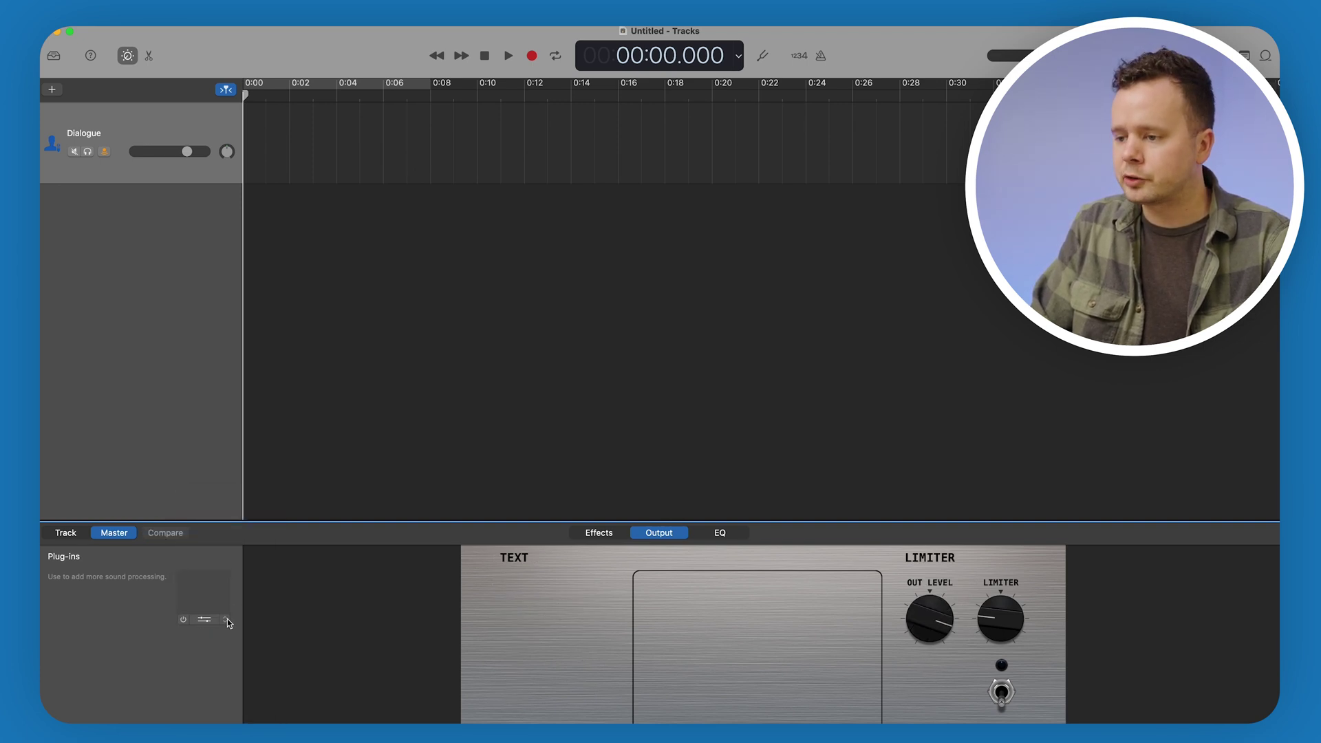
pyautogui.click(224, 608)
pyautogui.click(210, 519)
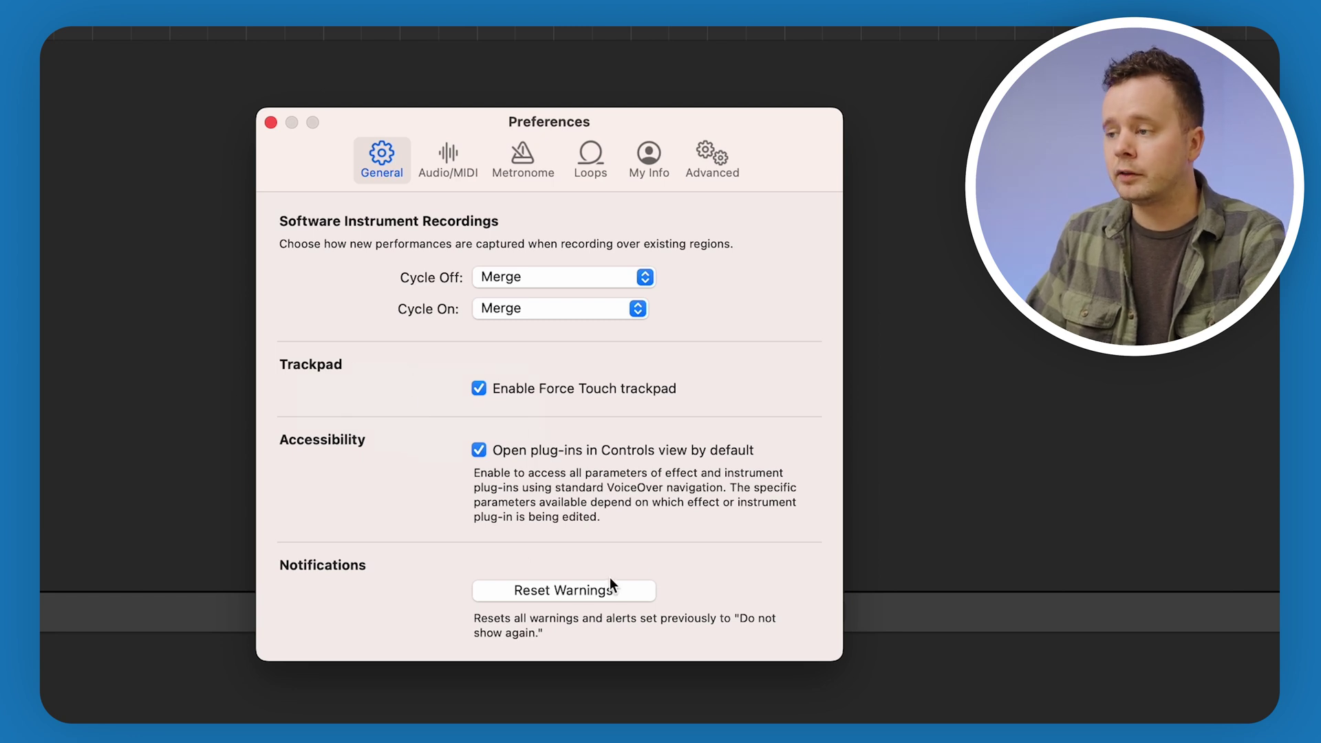
# - Review the Audio/MIDI, Metronome, Loops, My Info, Advanced and General preferences, and close the Preferences window
pyautogui.click(454, 172)
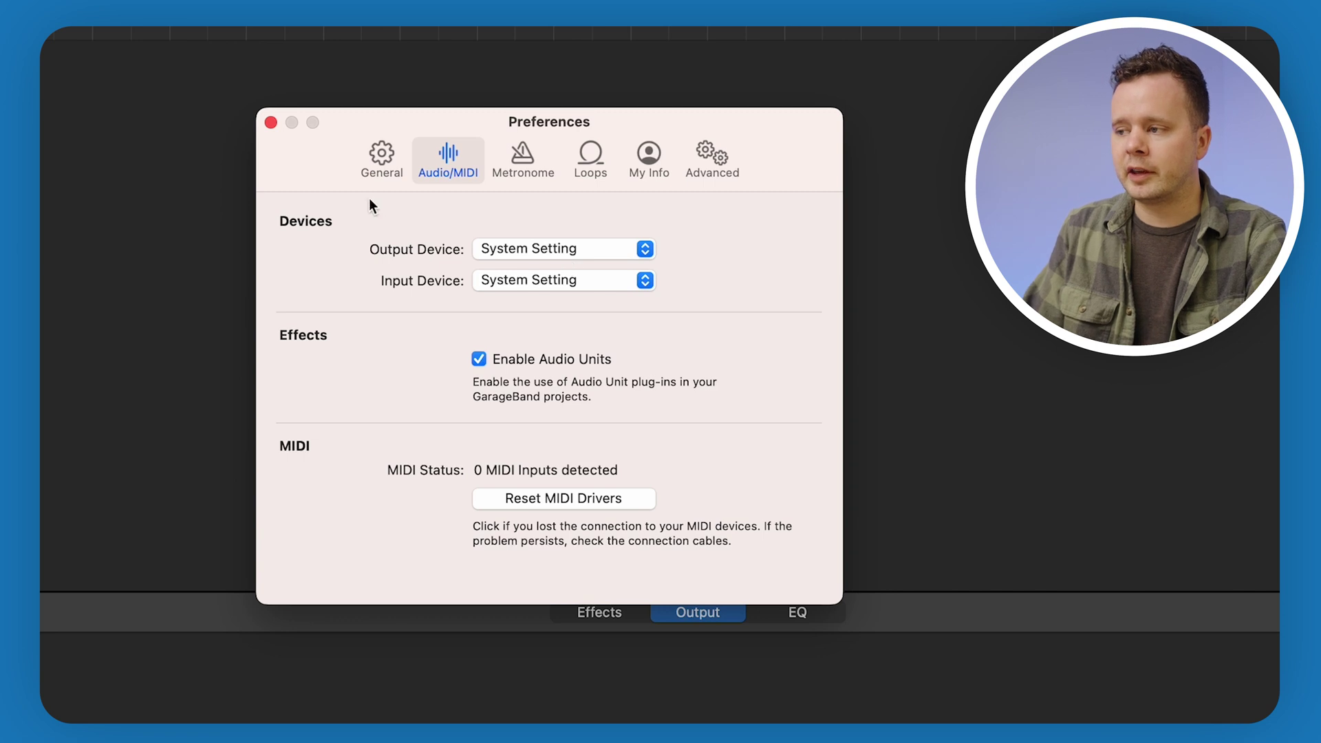
pyautogui.click(512, 171)
pyautogui.click(601, 173)
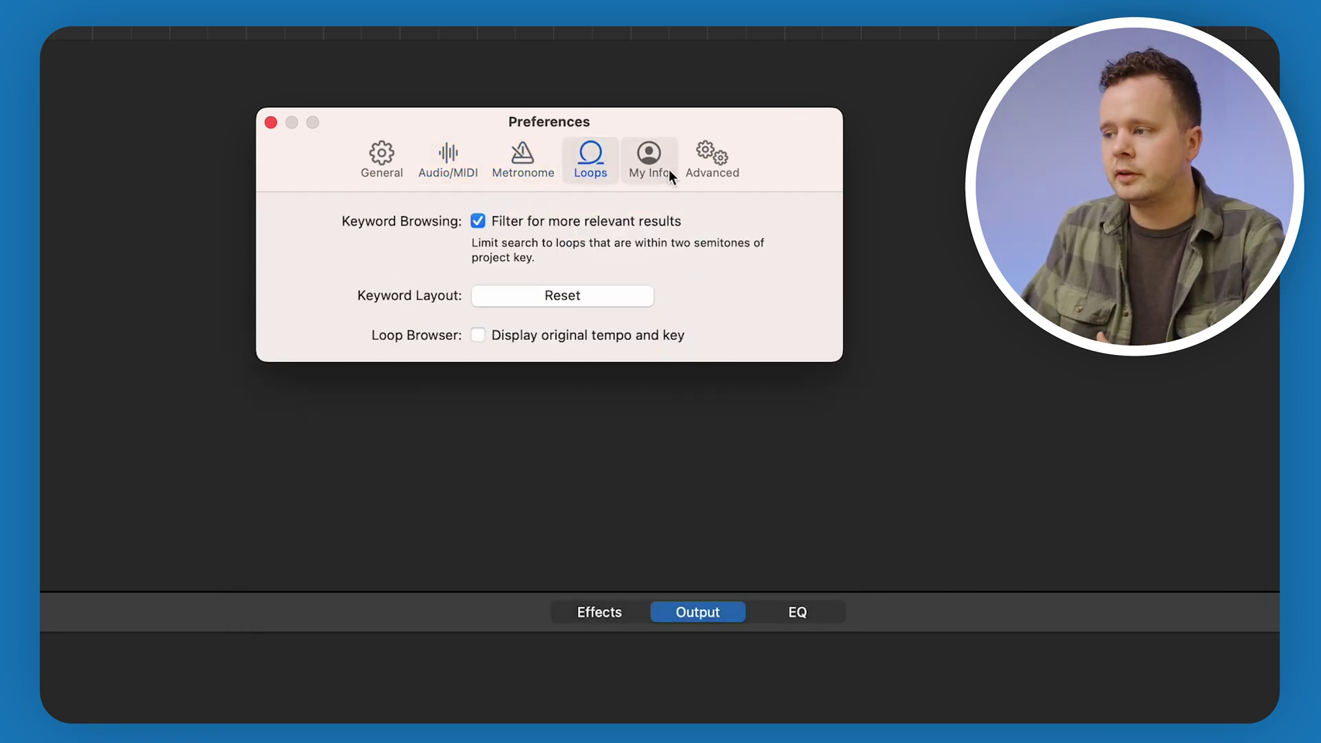
pyautogui.click(665, 176)
pyautogui.click(710, 177)
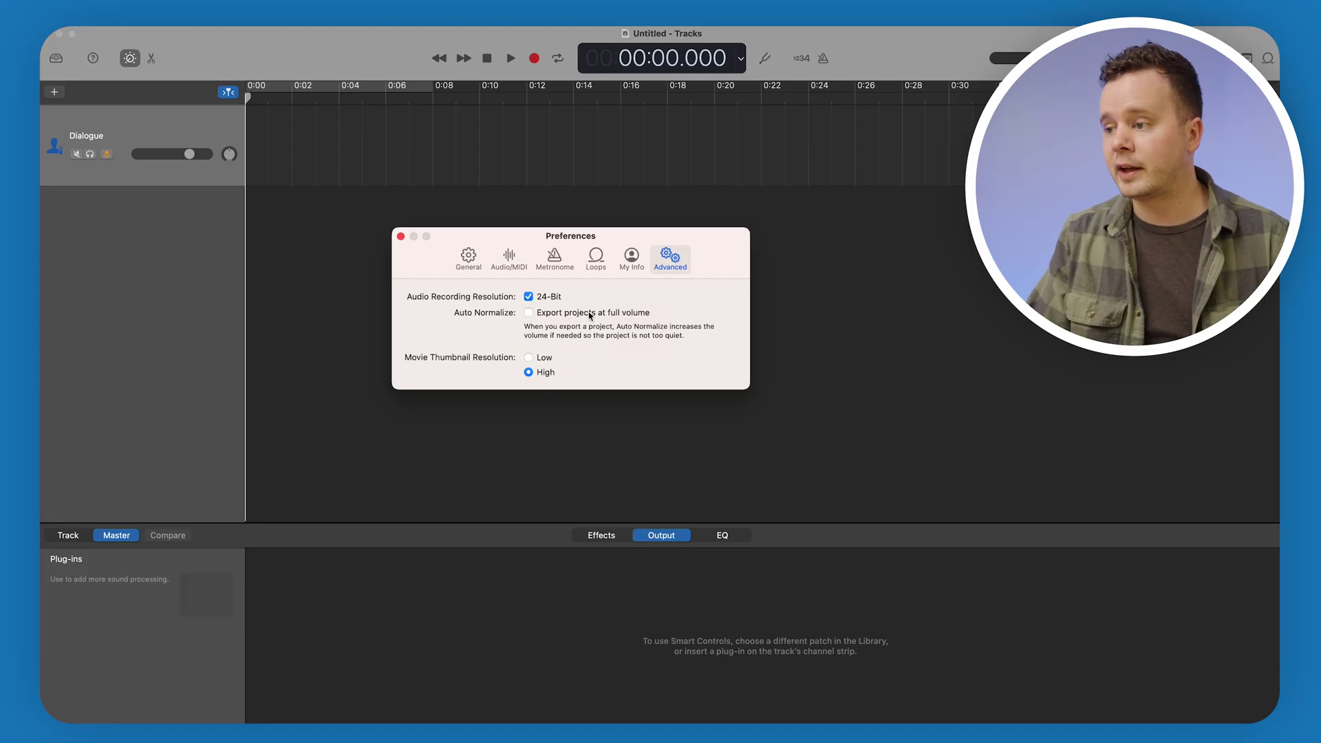
pyautogui.click(469, 258)
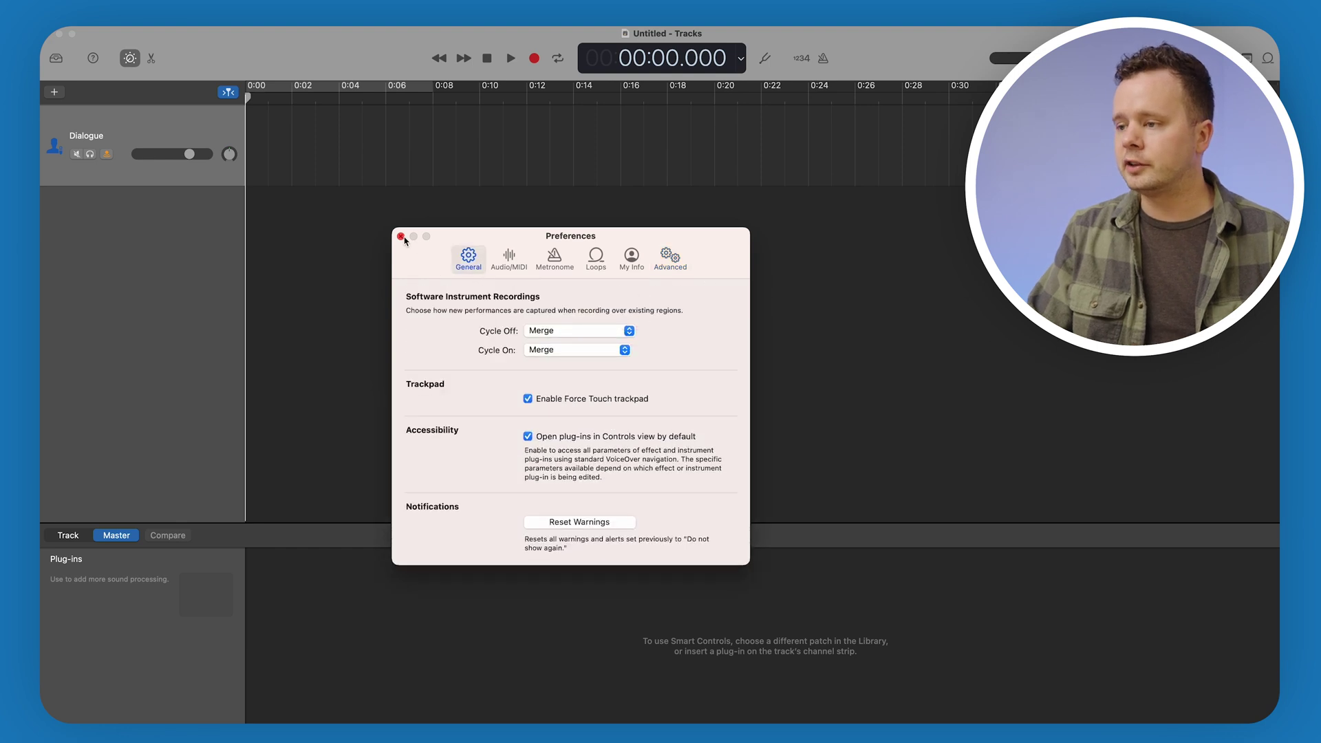
pyautogui.click(401, 236)
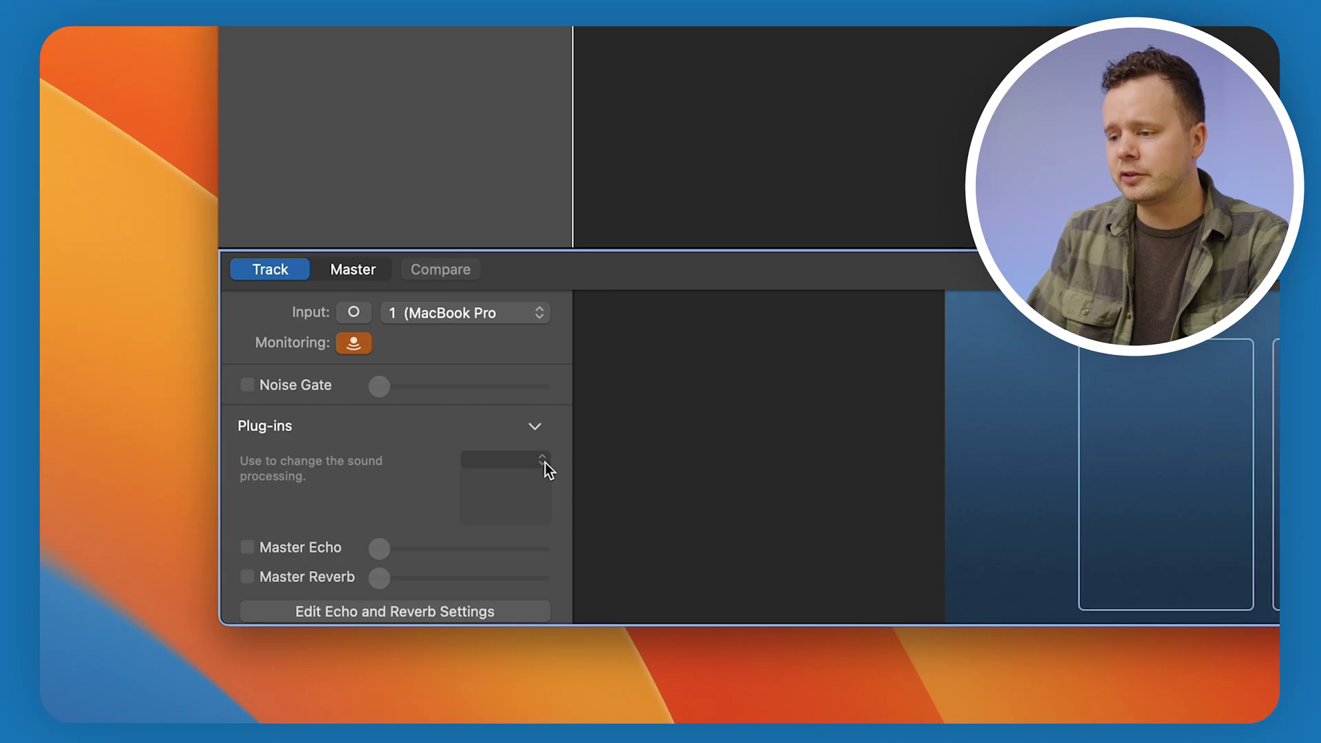
# - Examine the plug-in categories available for the Dialogue track, including the Apple, iZotope and Waves Audio Units
pyautogui.click(542, 460)
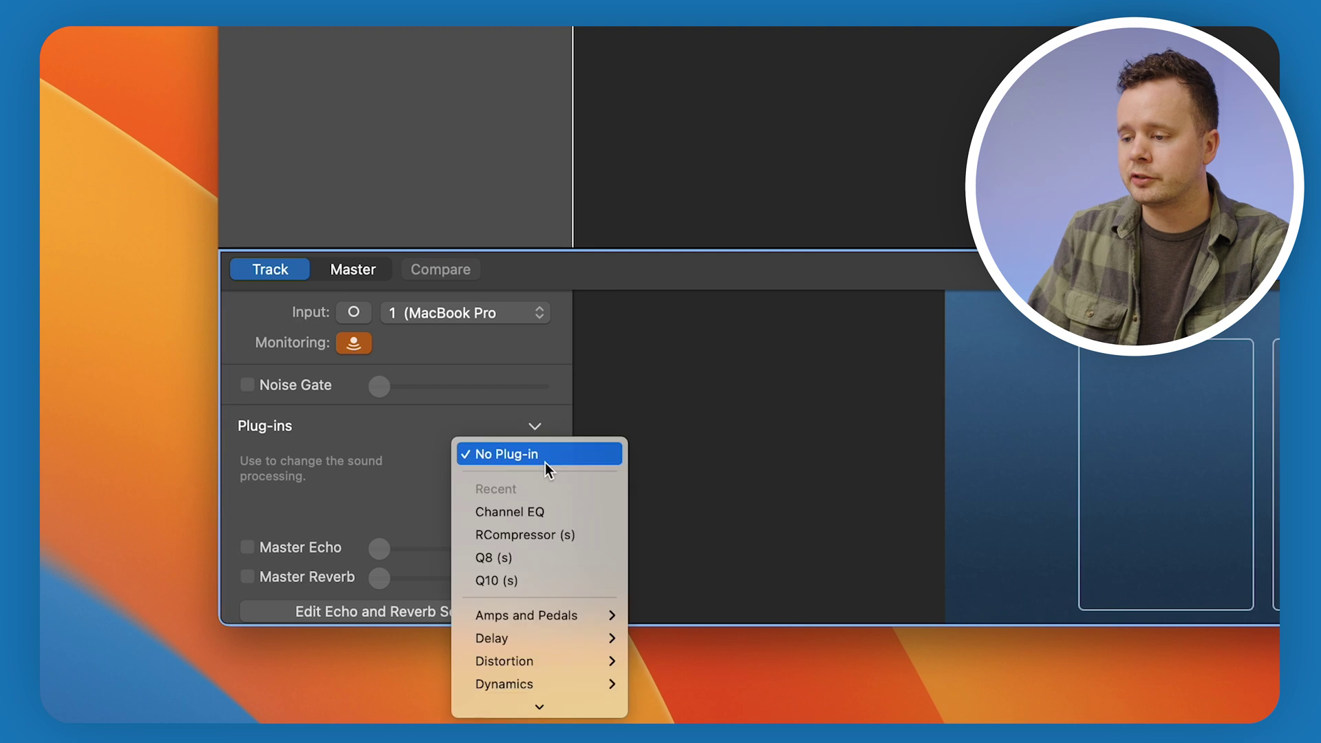
pyautogui.scroll(-5, 545, 462)
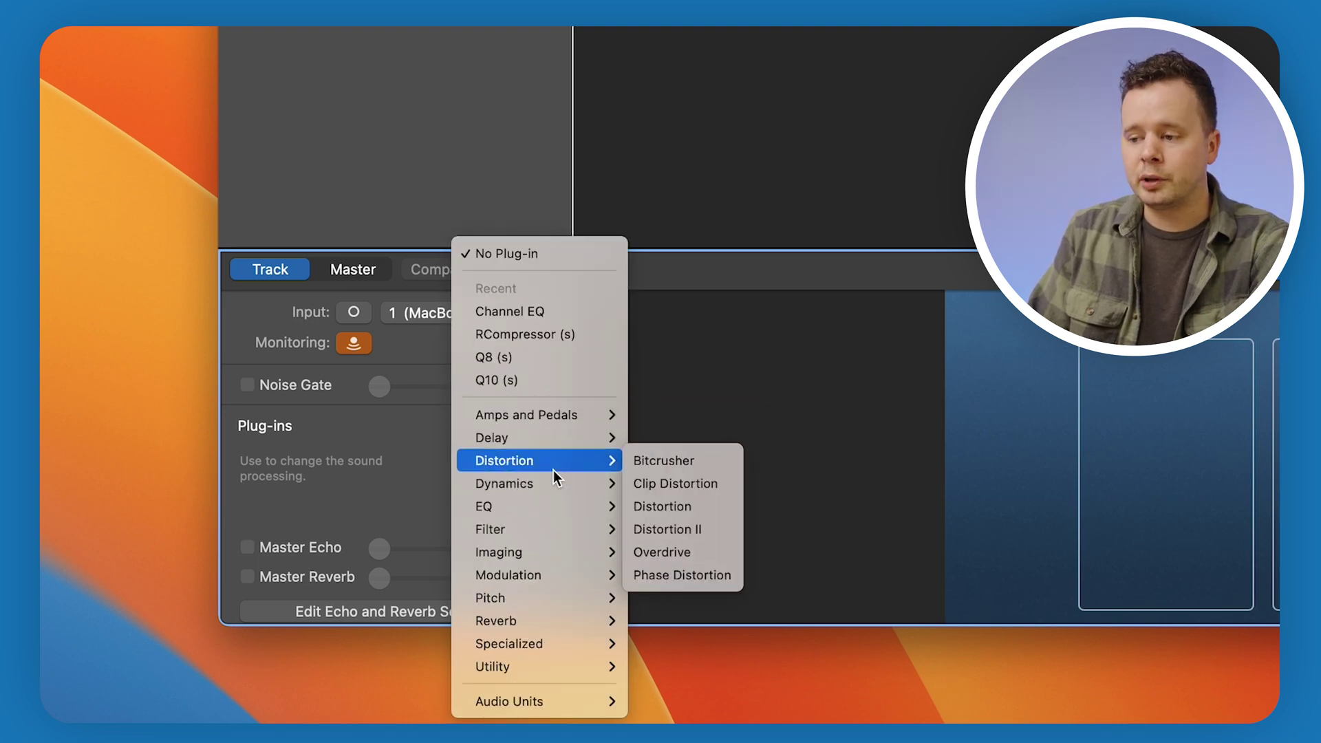
pyautogui.moveTo(551, 505)
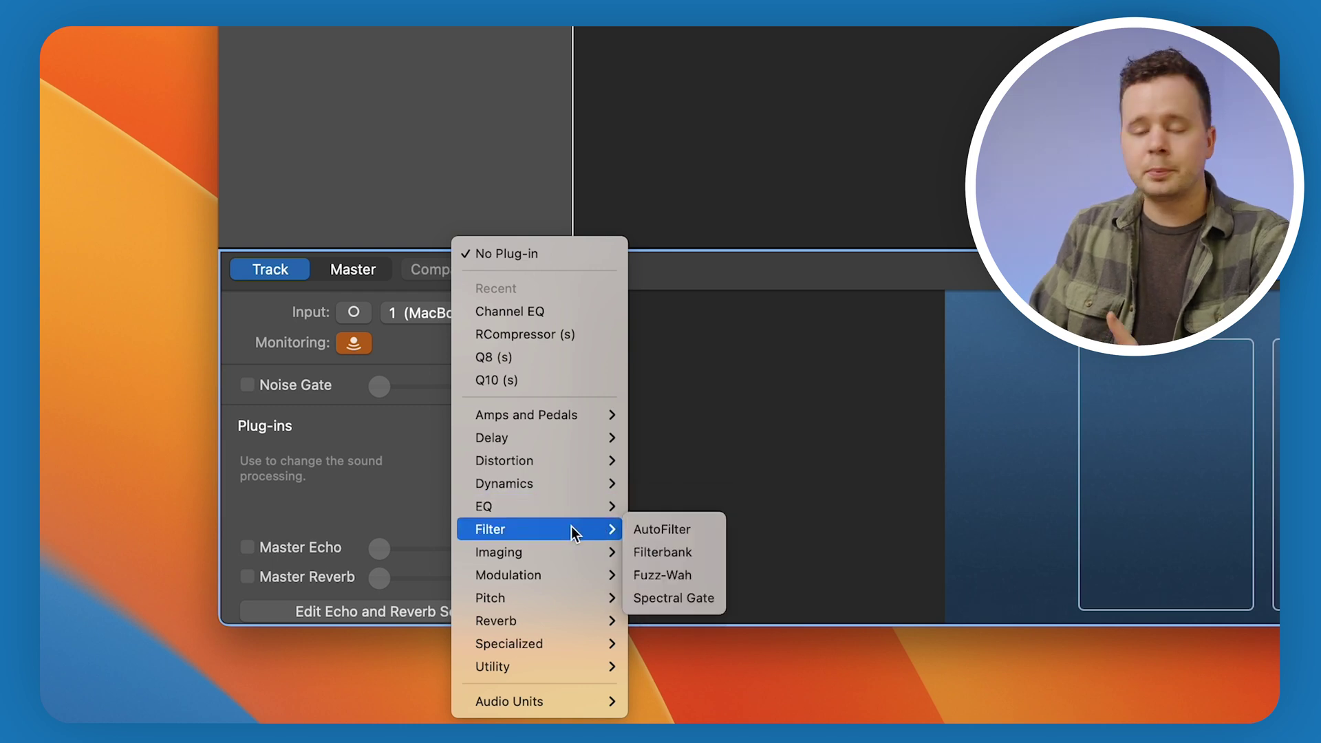
pyautogui.moveTo(615, 487)
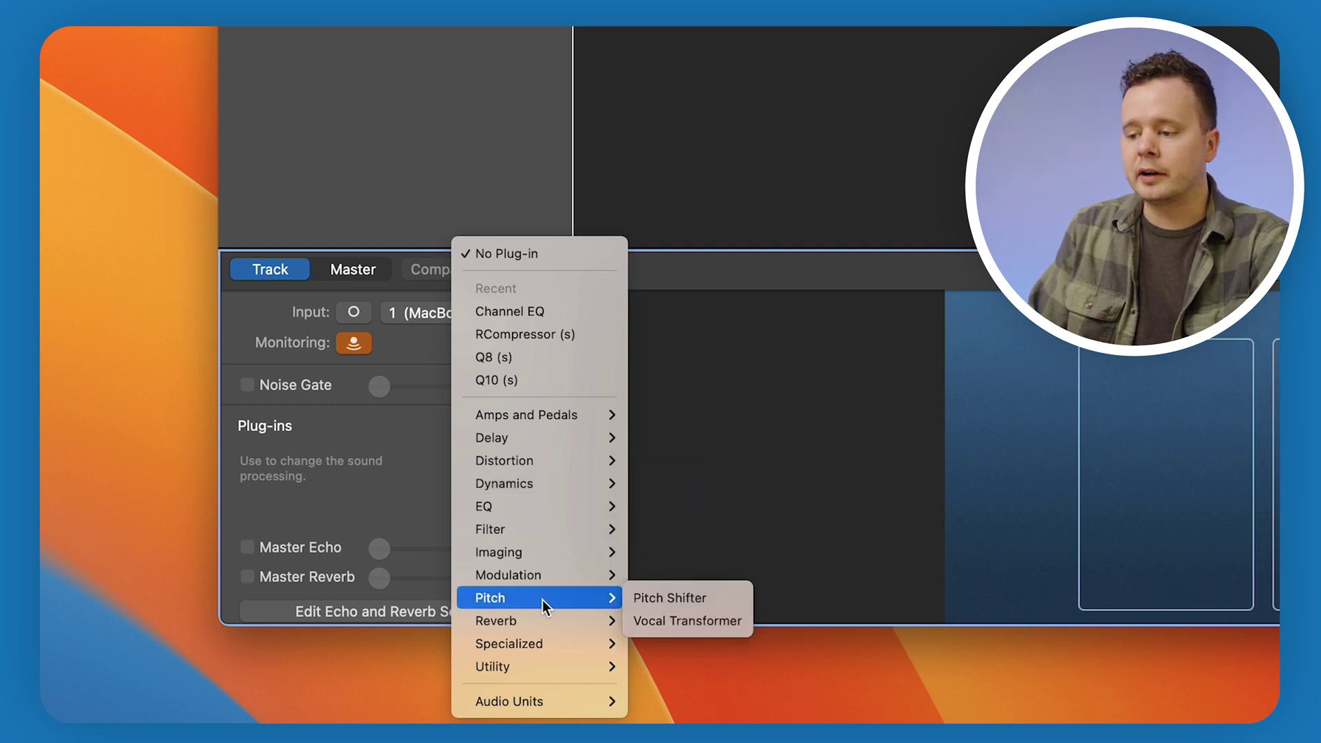
pyautogui.moveTo(553, 620)
pyautogui.moveTo(558, 700)
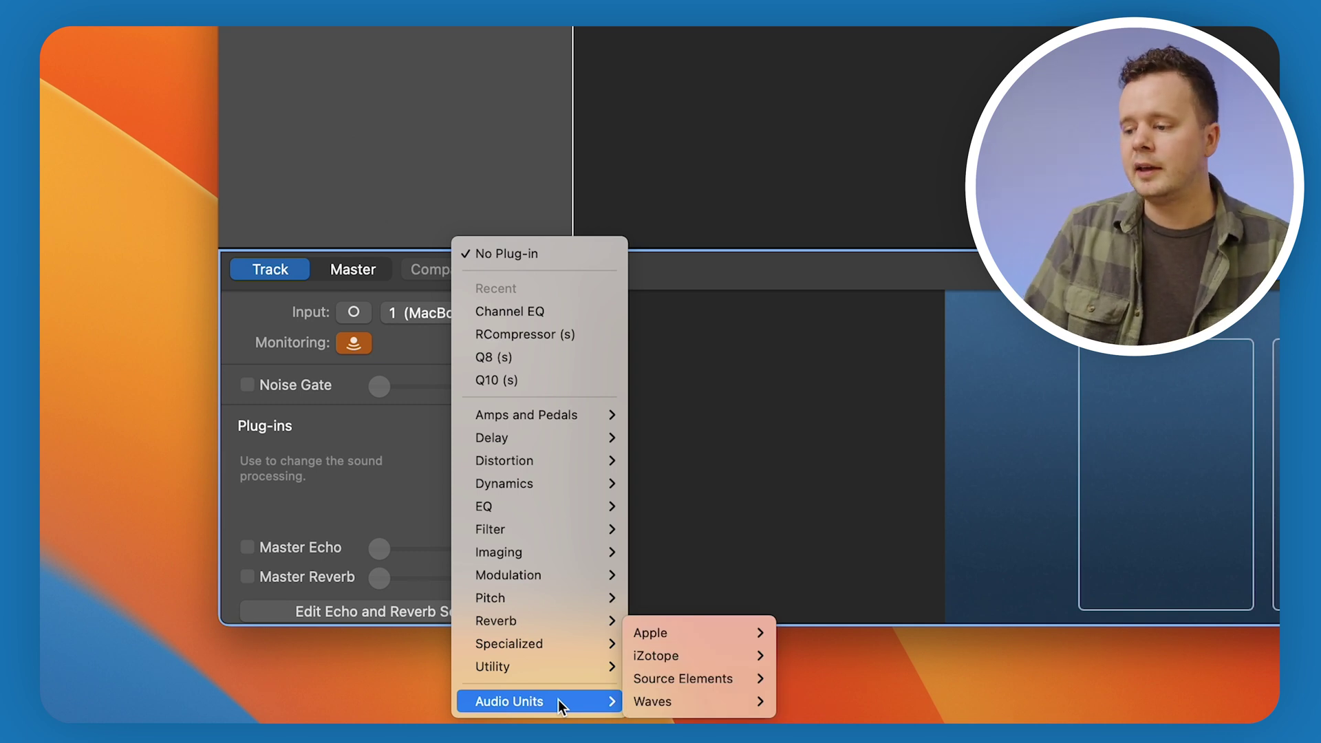
pyautogui.moveTo(700, 637)
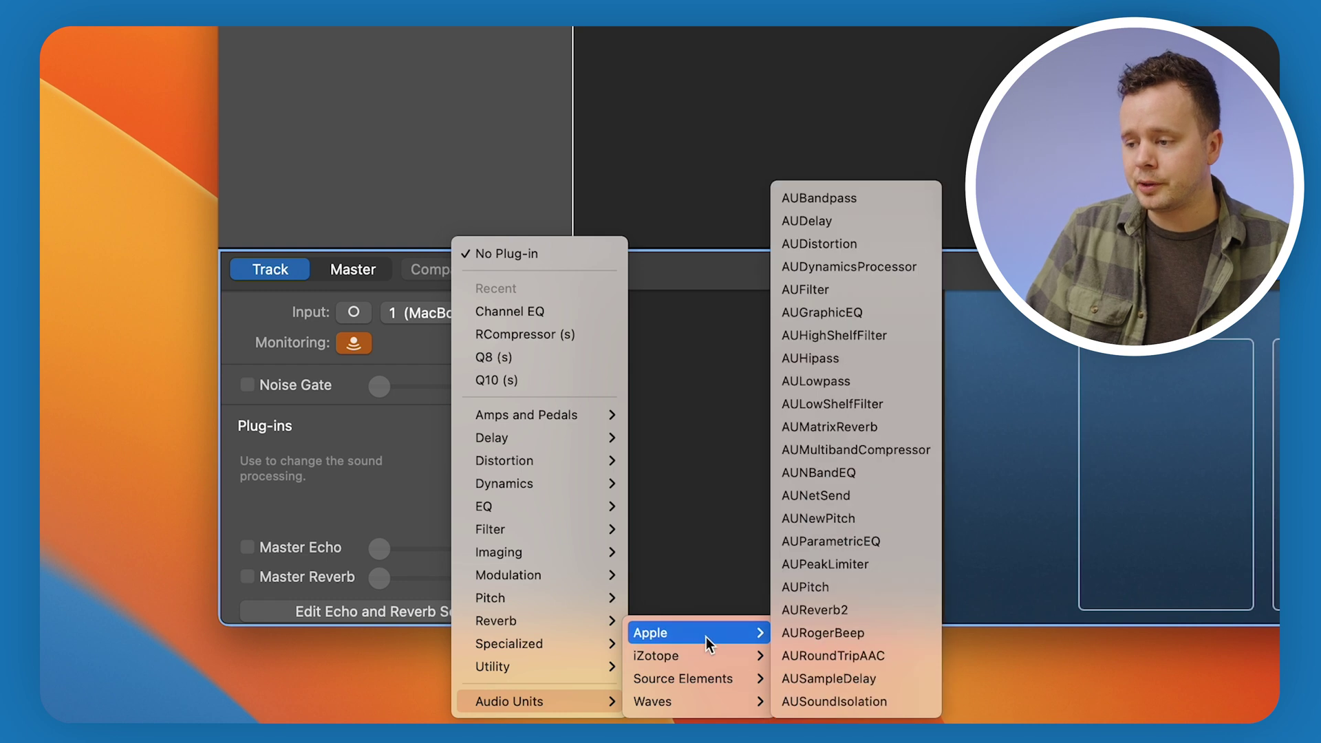
pyautogui.moveTo(686, 661)
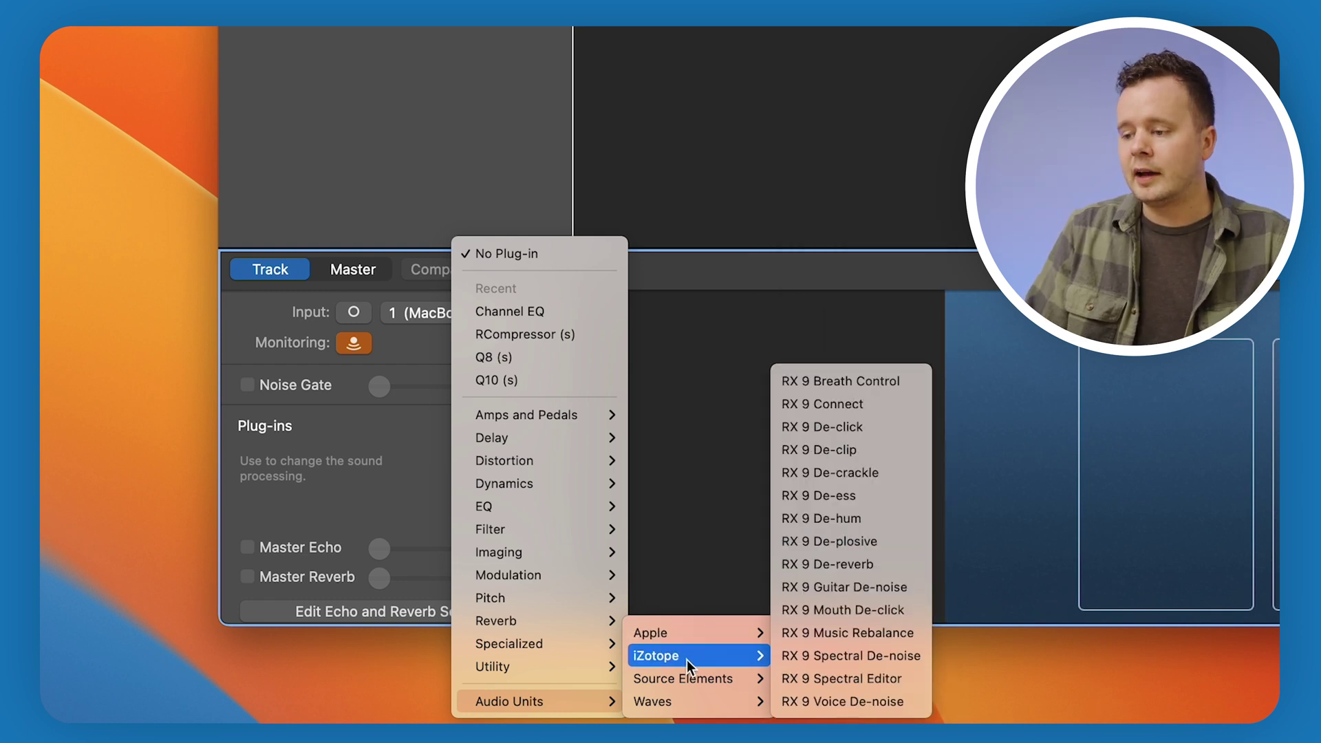
pyautogui.moveTo(683, 699)
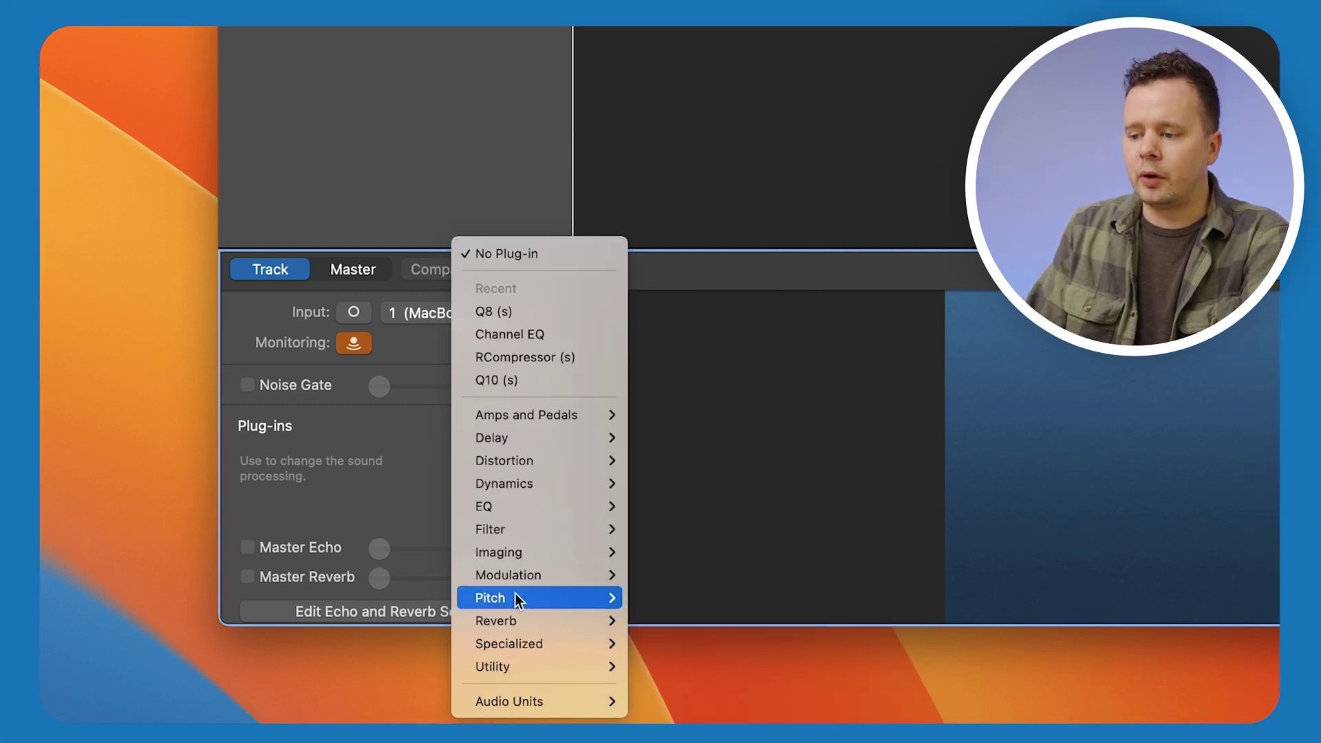
# - Add the Waves Q8 (s) equalizer to the Dialogue track, review its band settings and switch it to the graphical editor view
pyautogui.moveTo(611, 707)
pyautogui.moveTo(695, 703)
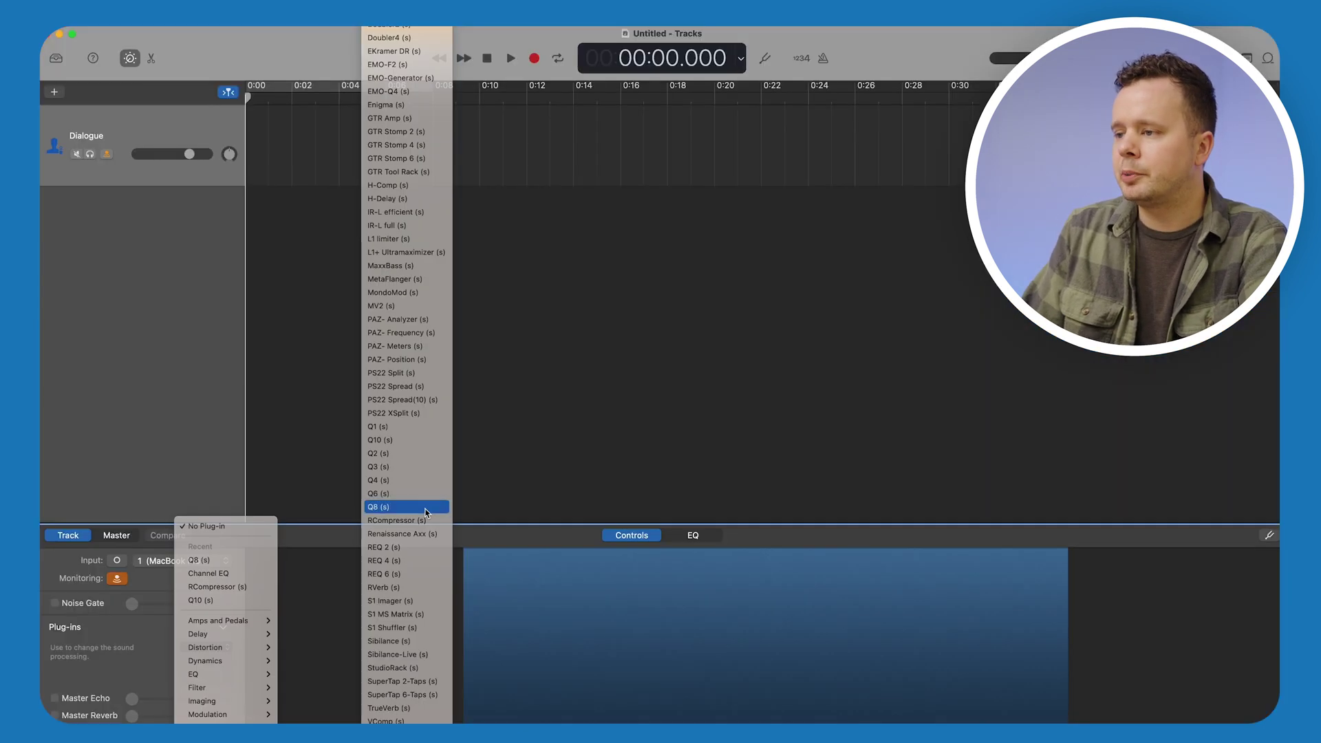
pyautogui.click(879, 221)
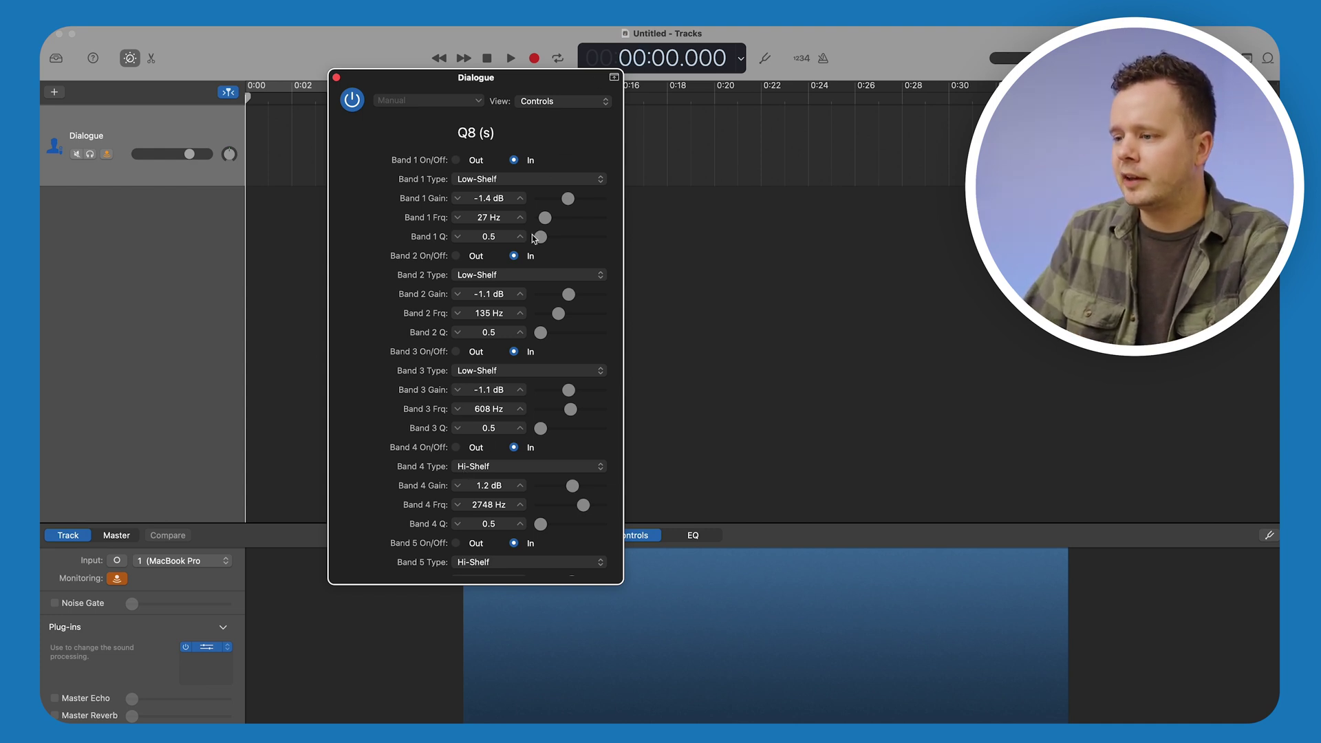
pyautogui.scroll(-5, 437, 261)
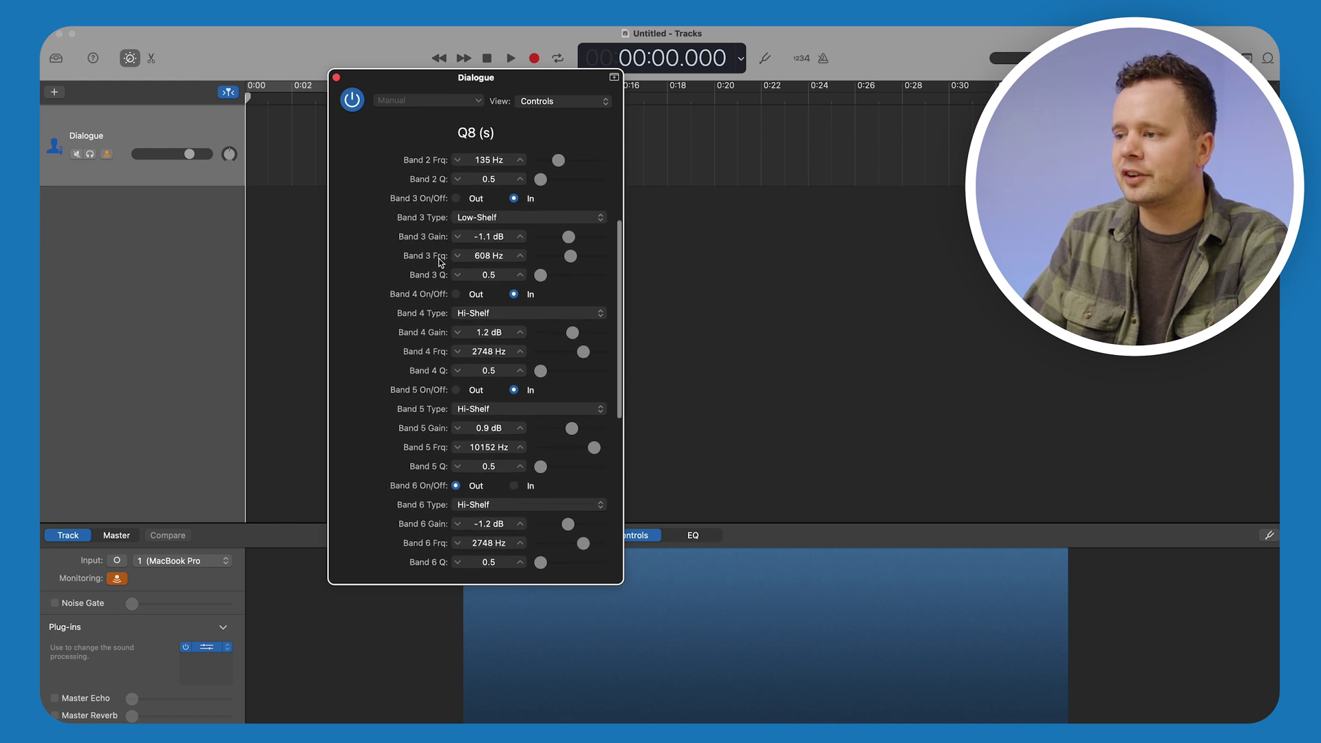
pyautogui.scroll(5, 436, 258)
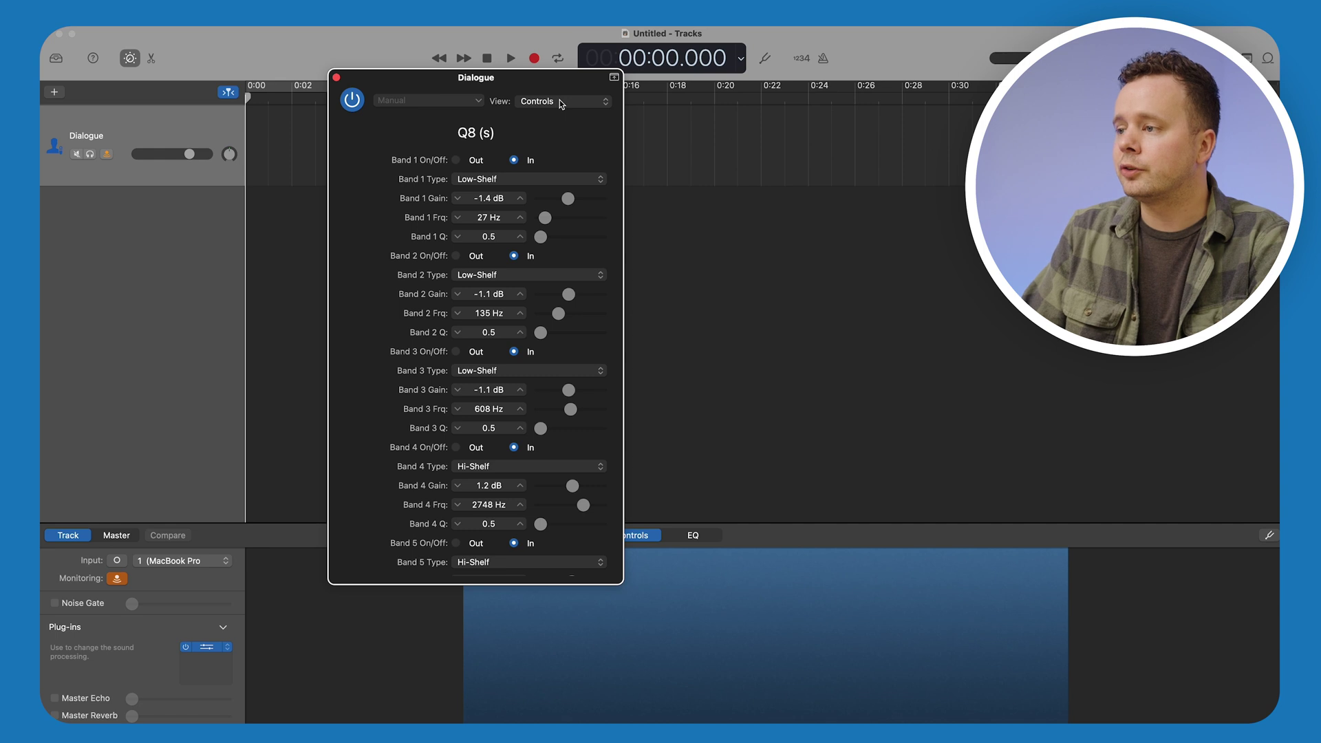
pyautogui.click(561, 103)
pyautogui.click(564, 130)
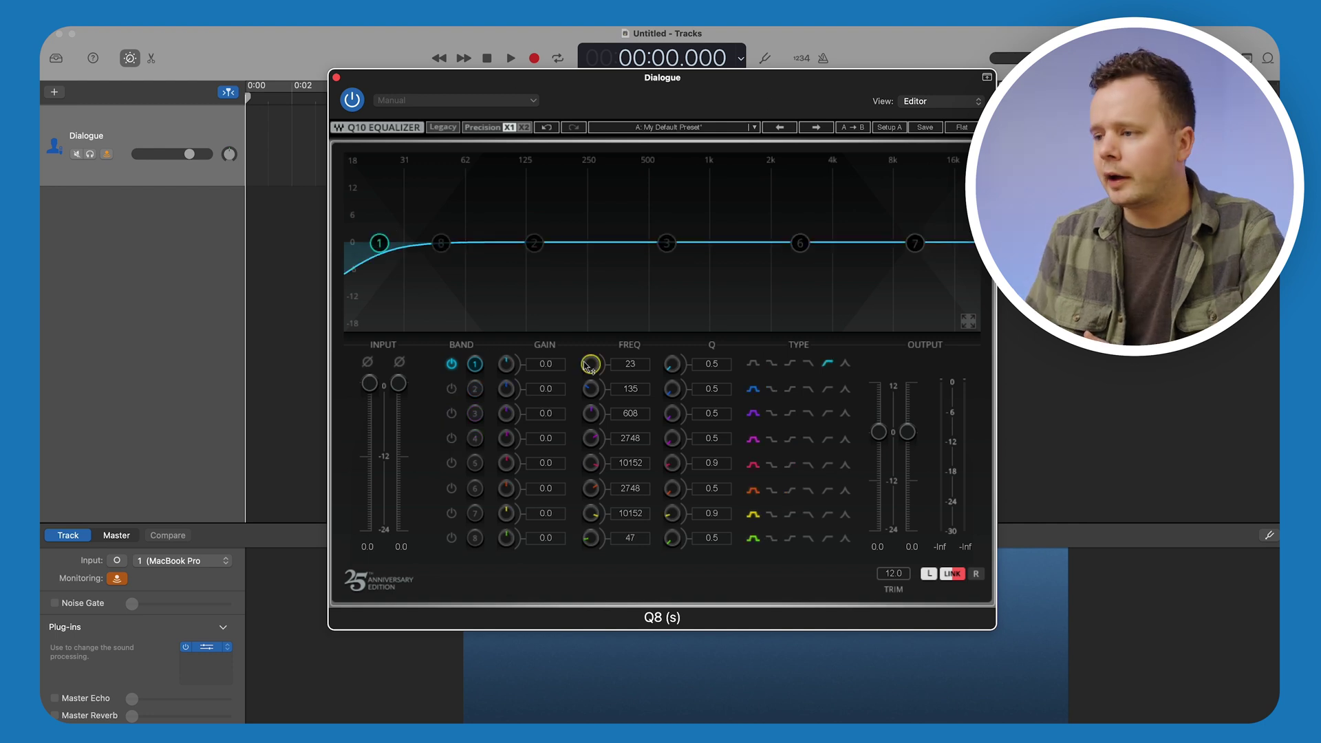
# - Set the Q8 band 1 high-pass filter to 80 Hz and move band 6 to about 2484 Hz with 0.4 dB gain
pyautogui.doubleClick(452, 365)
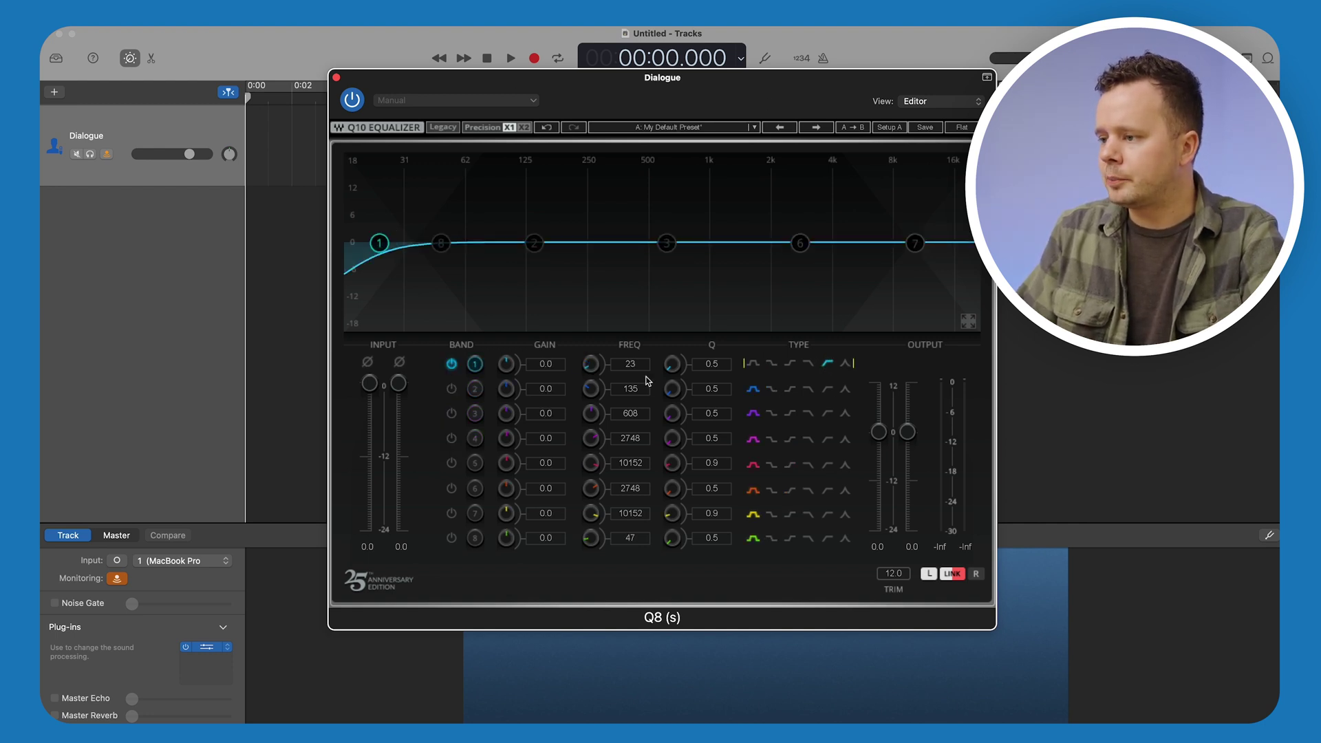
pyautogui.moveTo(597, 364); pyautogui.dragTo(597, 324)
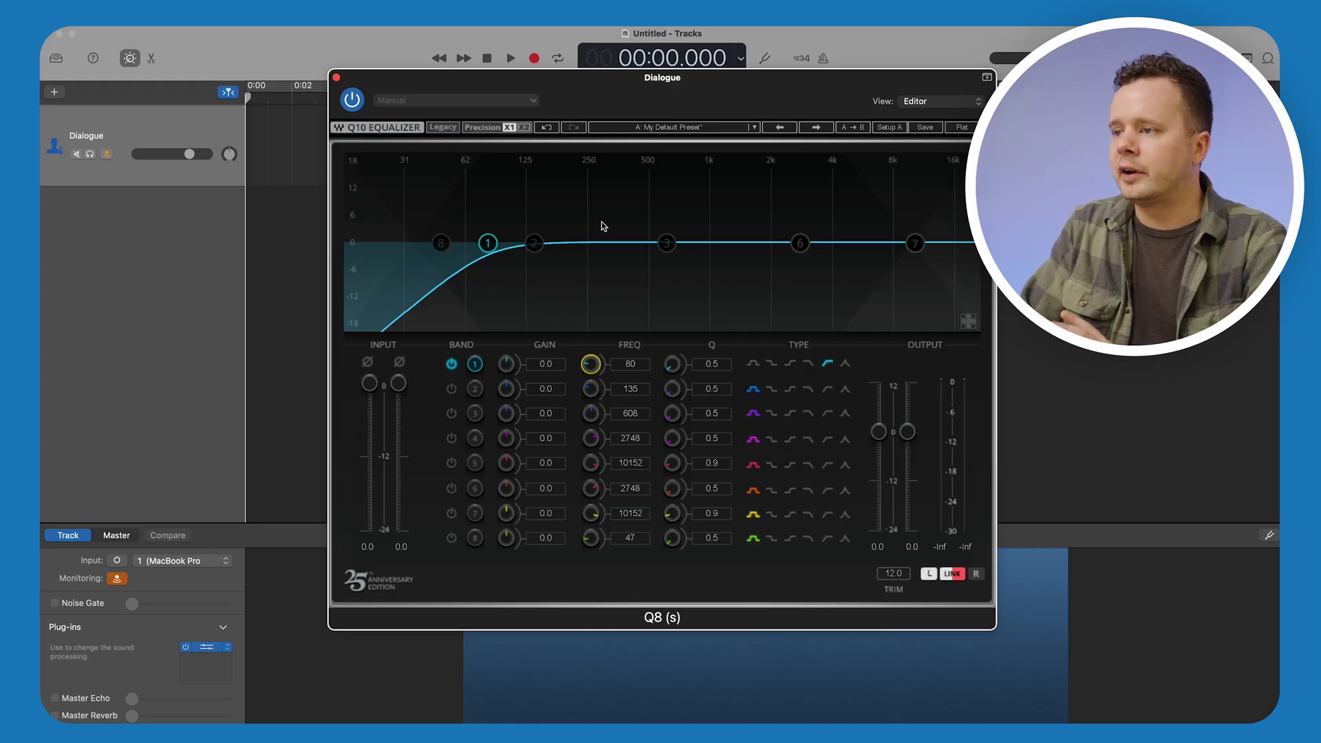
pyautogui.moveTo(799, 243)
pyautogui.mouseDown()
pyautogui.moveTo(795, 257)
pyautogui.moveTo(790, 223)
pyautogui.mouseUp()
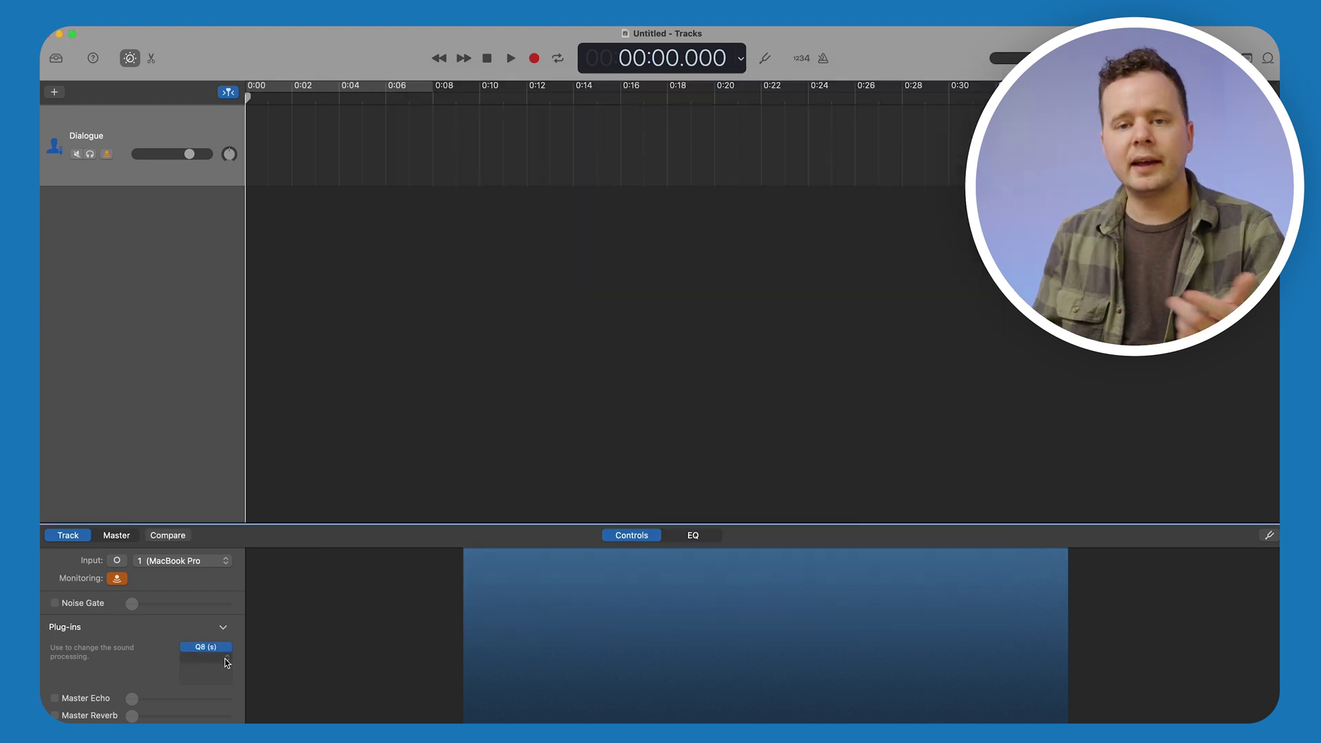
# - Add the Waves RCompressor (s) after the Q8 on the Dialogue track and switch it to the graphical editor view
pyautogui.click(207, 650)
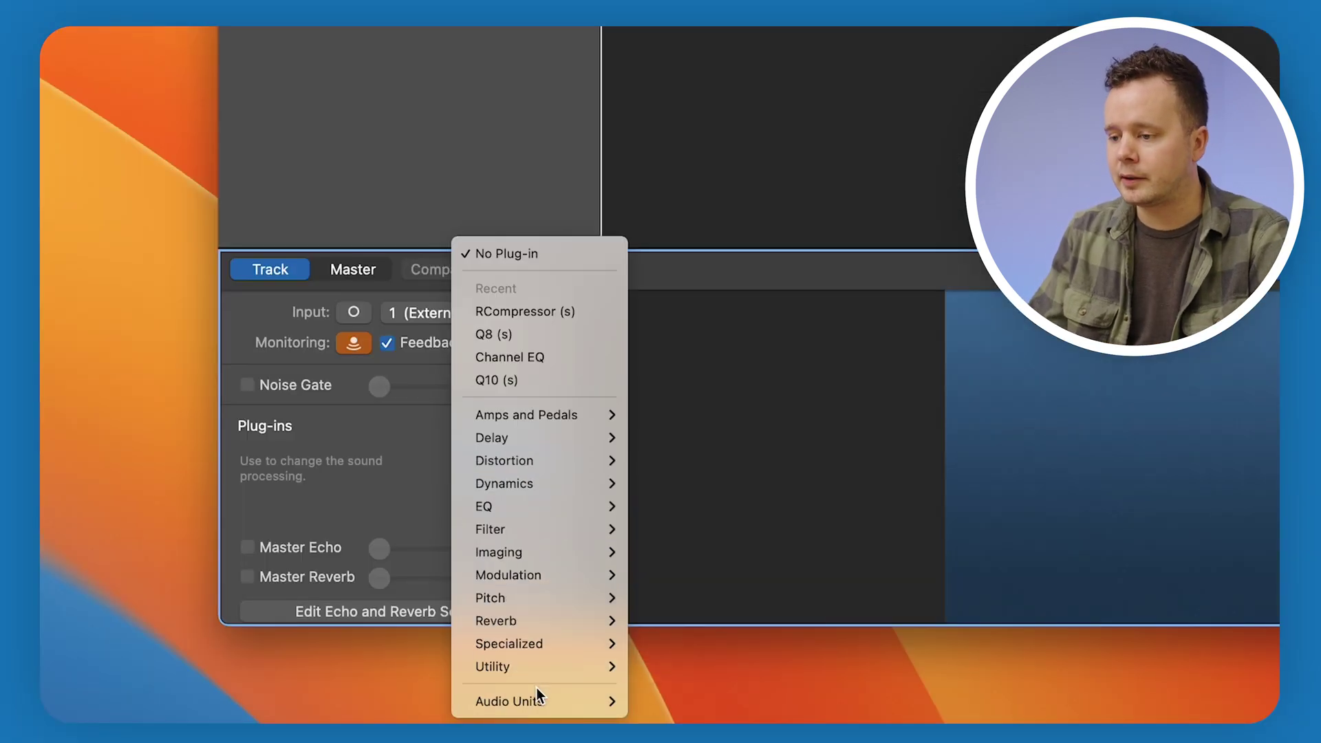
pyautogui.moveTo(538, 698)
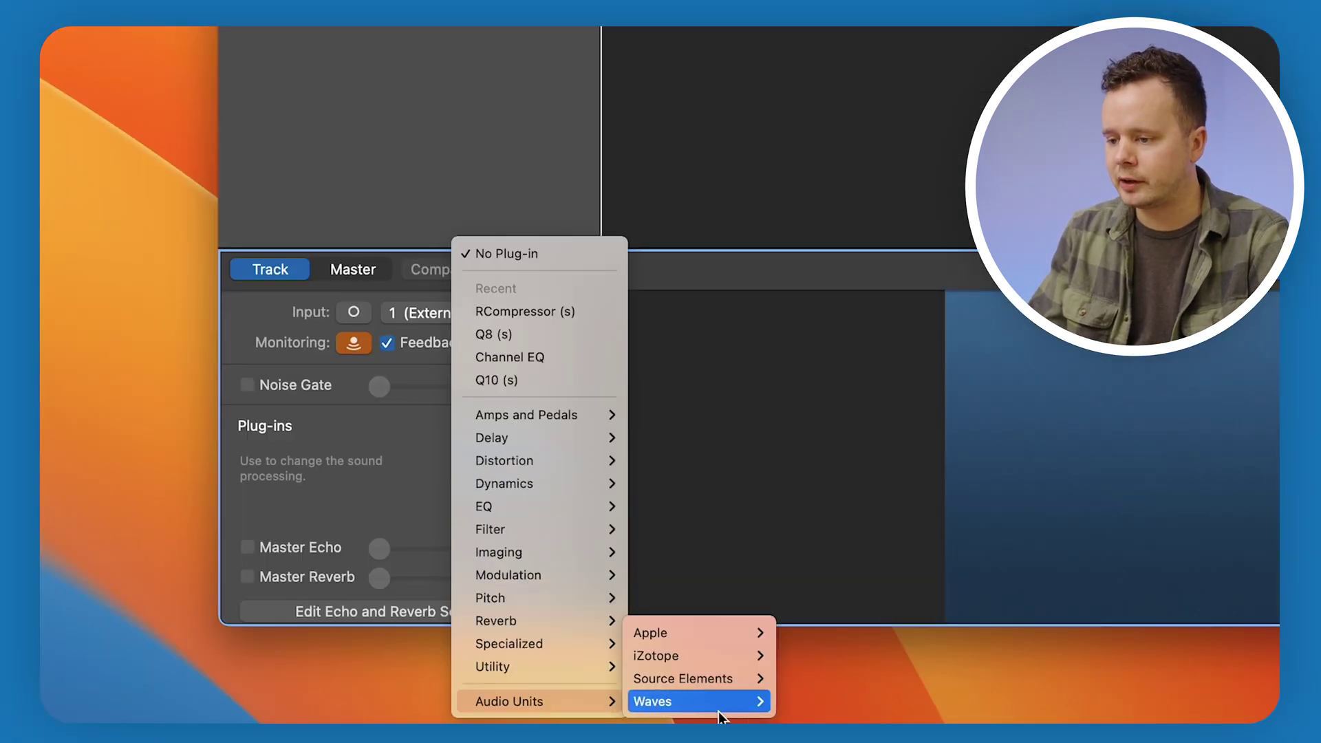
pyautogui.moveTo(736, 705)
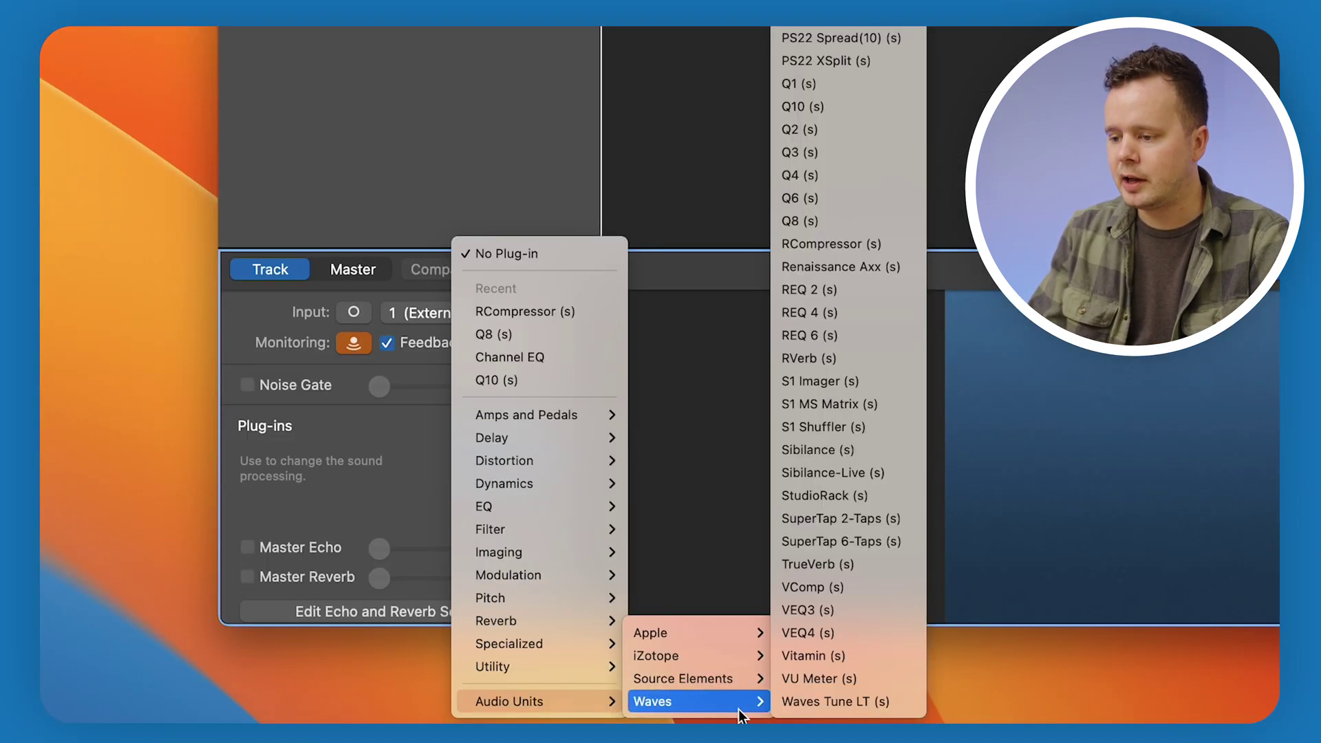
pyautogui.click(871, 244)
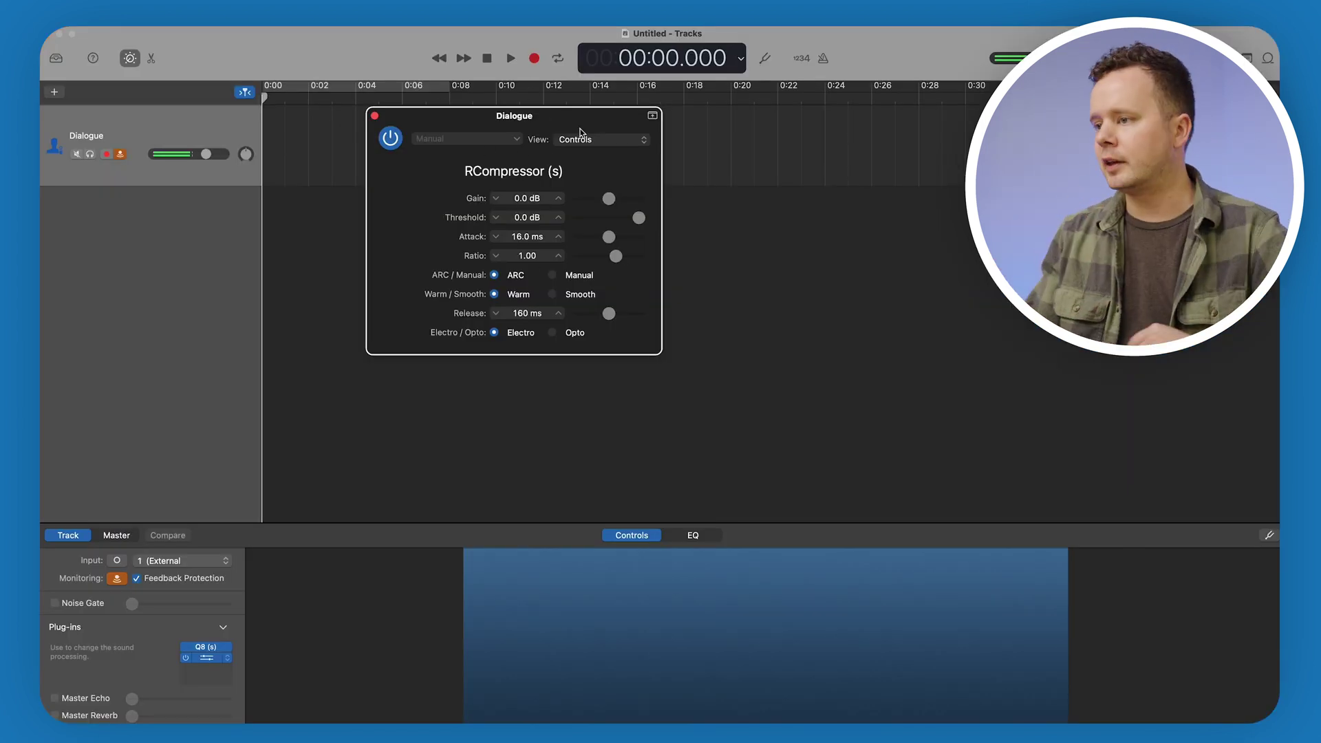
pyautogui.click(601, 141)
pyautogui.click(598, 168)
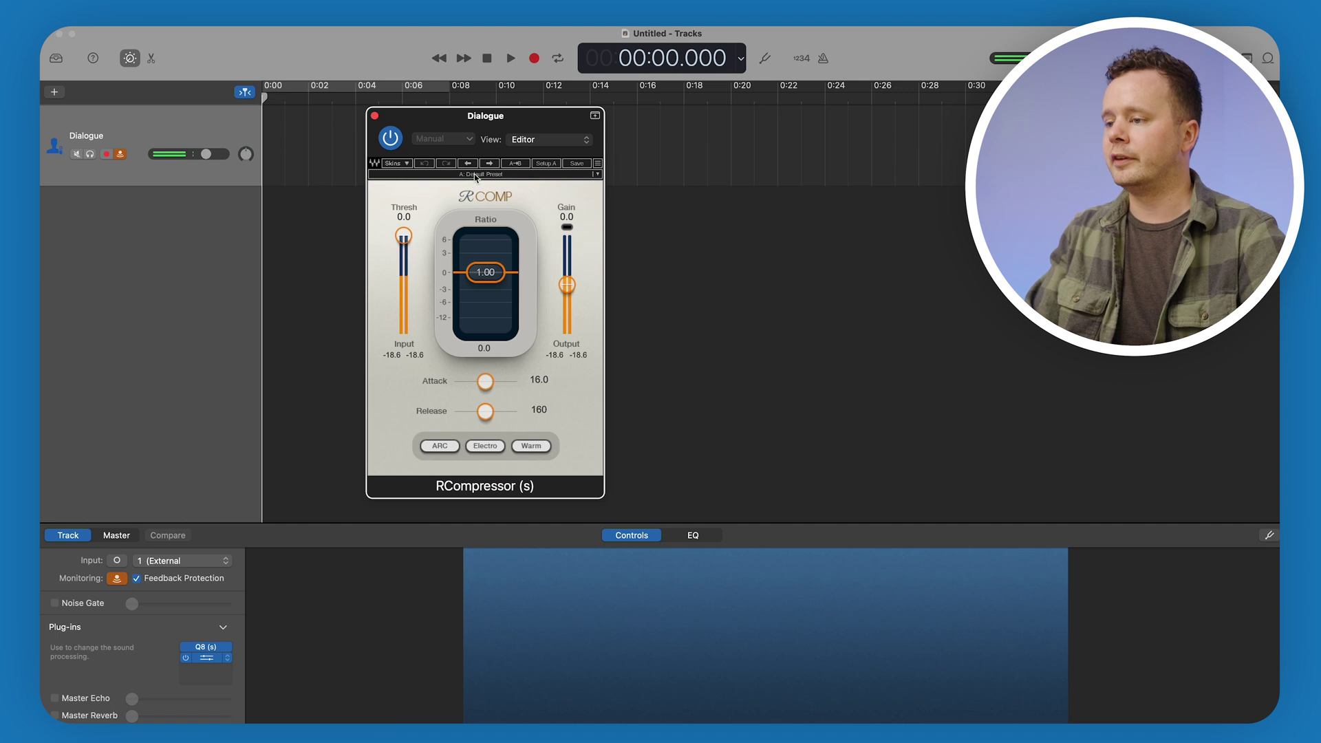
# - Load the Voiceover factory preset in the RCompressor and adjust its threshold
pyautogui.click(475, 175)
pyautogui.moveTo(536, 364)
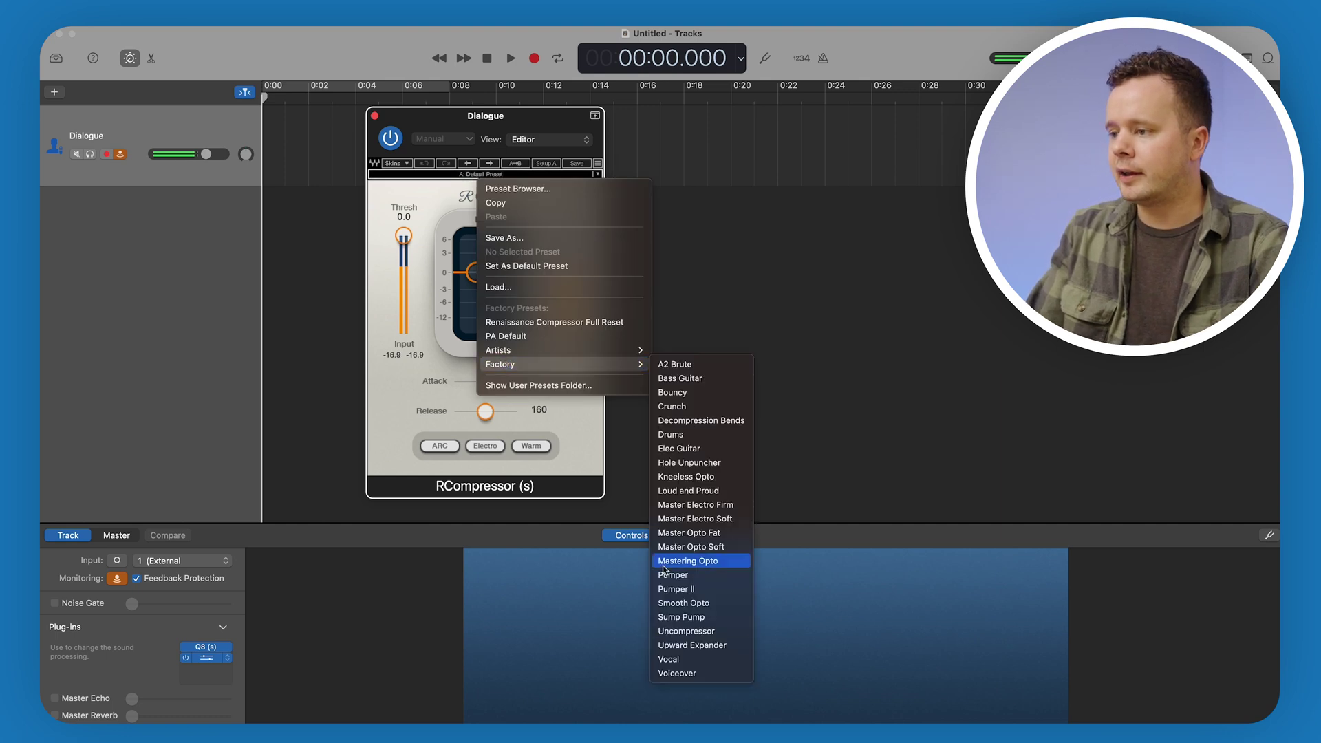
pyautogui.click(676, 673)
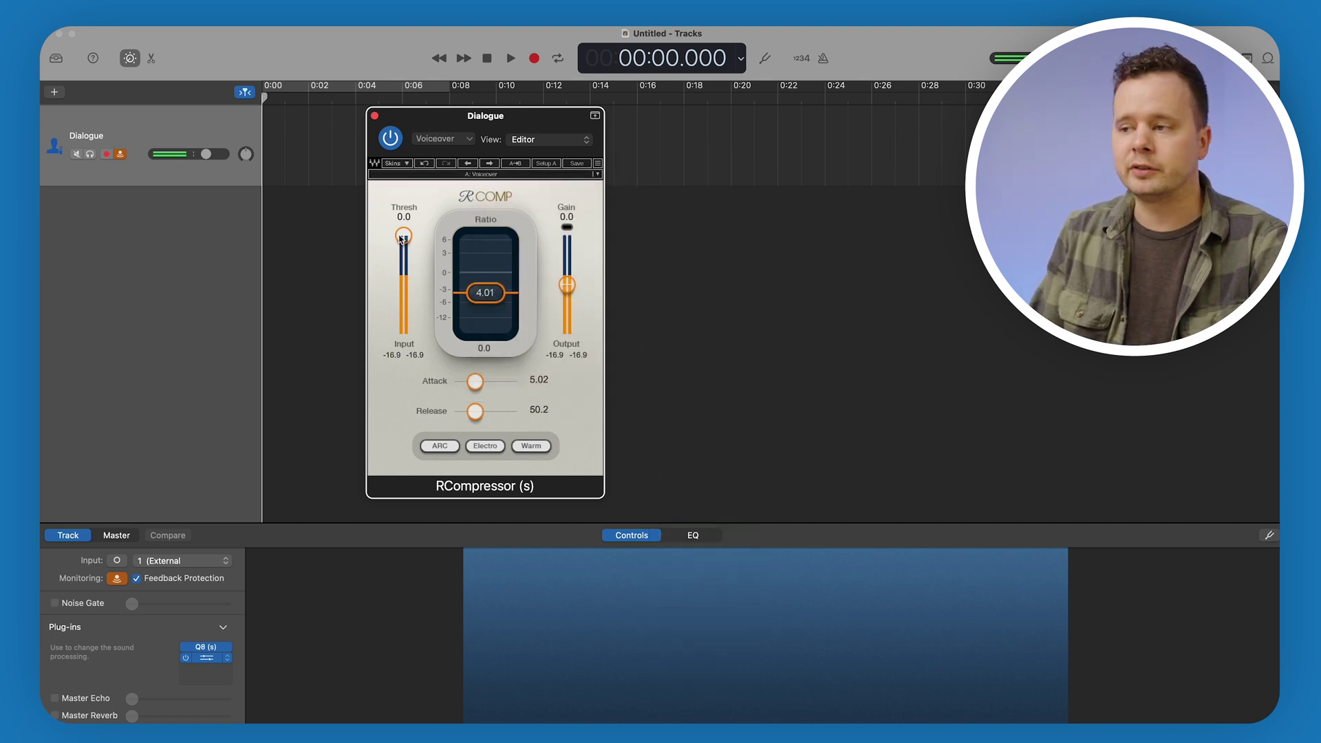
pyautogui.moveTo(402, 309); pyautogui.dragTo(402, 313)
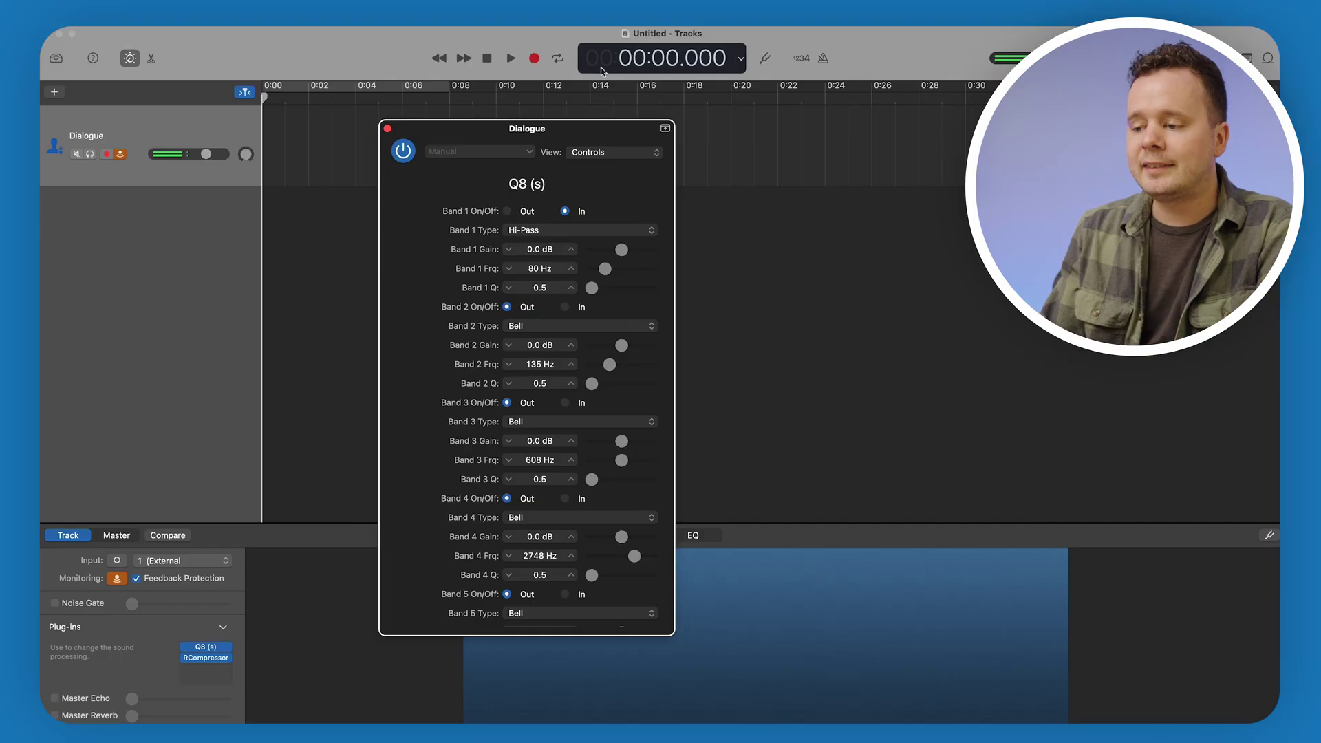
# - Show the Dialogue track's Q8 equalizer in its graphical view and shift the band 1 high-pass point slightly higher in frequency
pyautogui.click(614, 152)
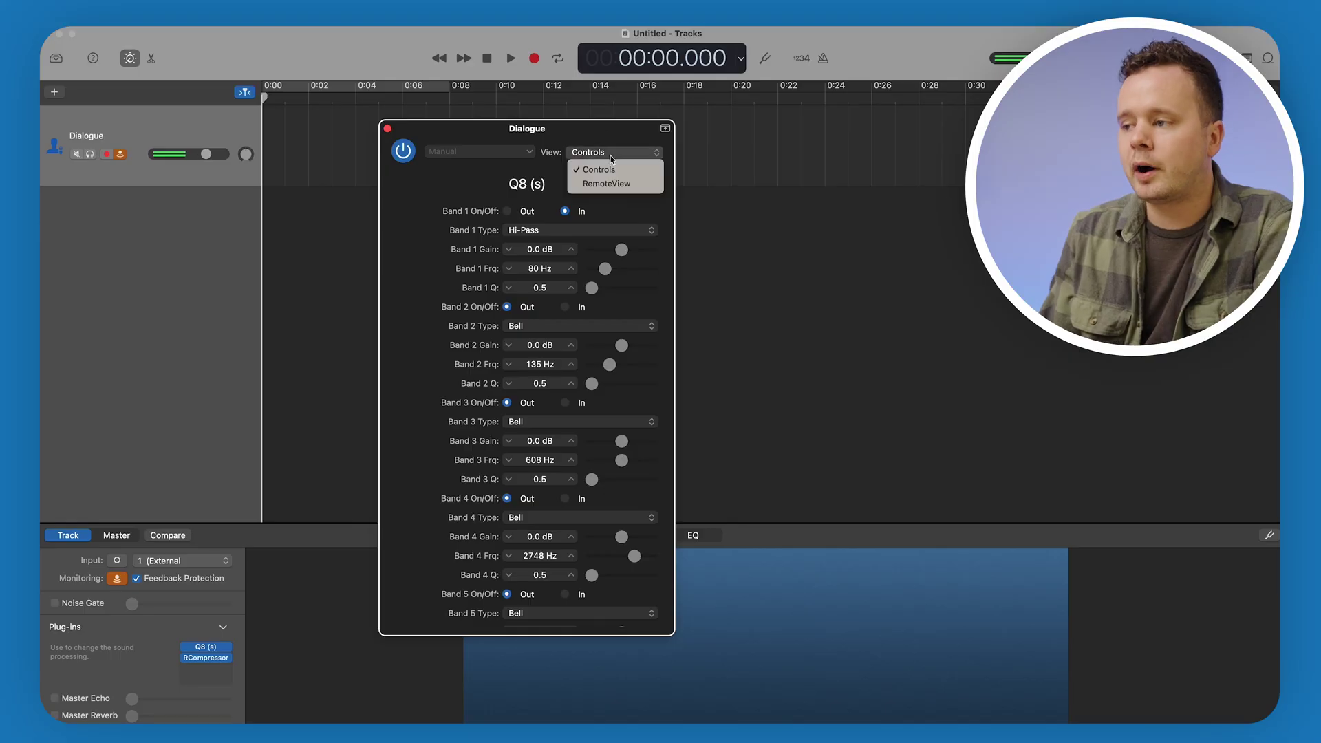
pyautogui.click(617, 183)
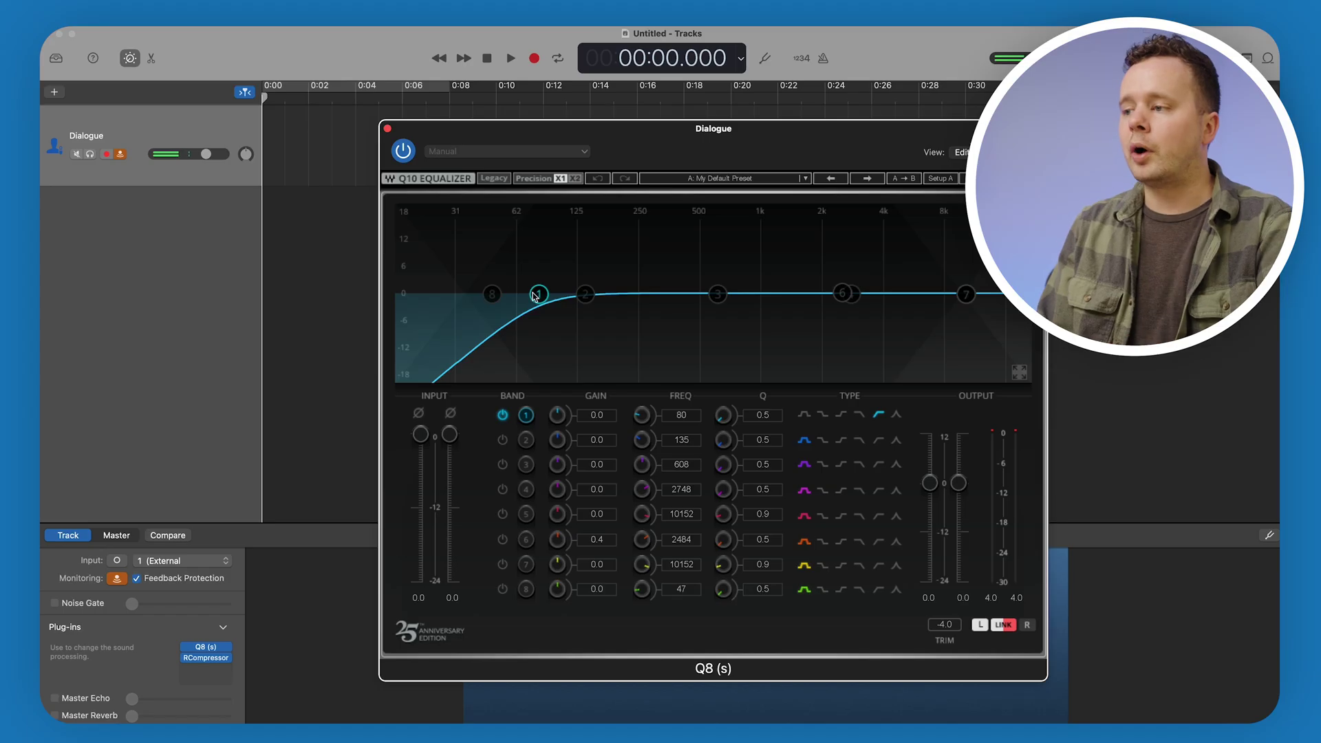
pyautogui.moveTo(539, 292); pyautogui.dragTo(548, 296)
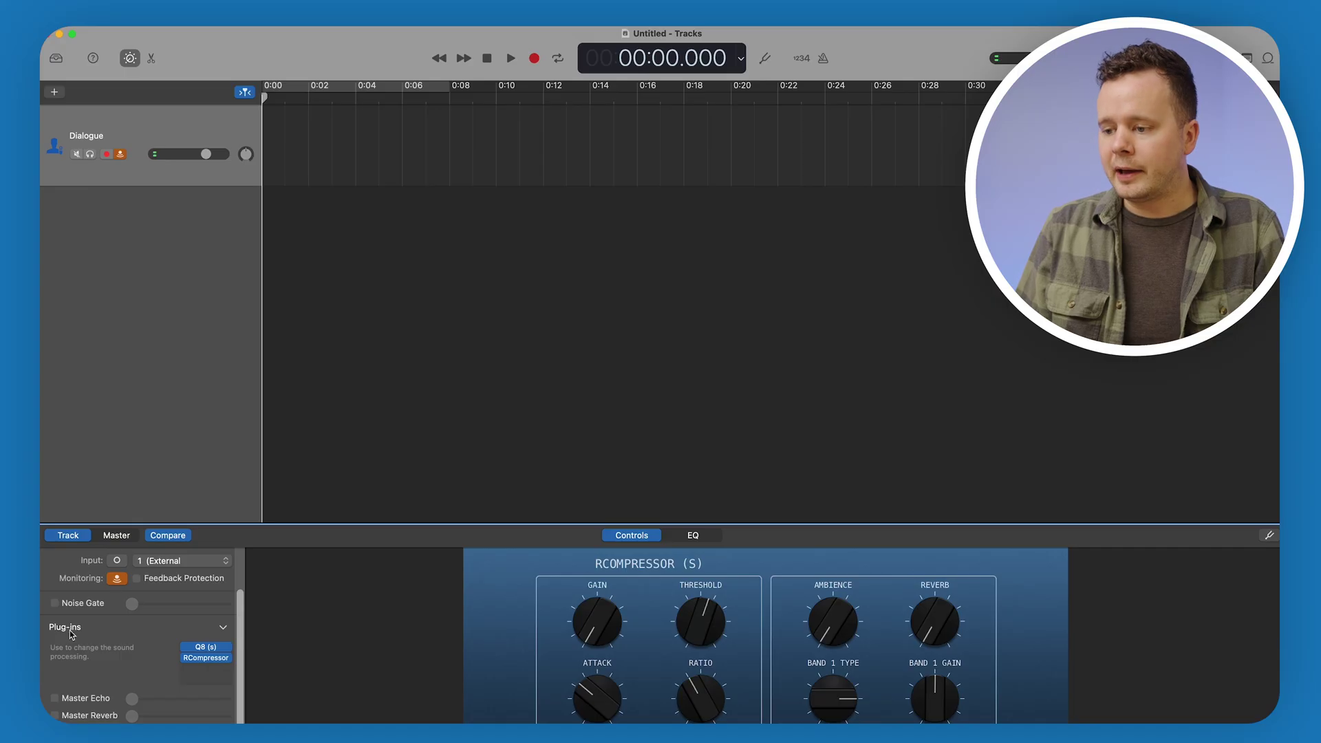
# - Add a second audio track named Comp below the Dialogue track and select the Dialogue track
pyautogui.scroll(3, 72, 634)
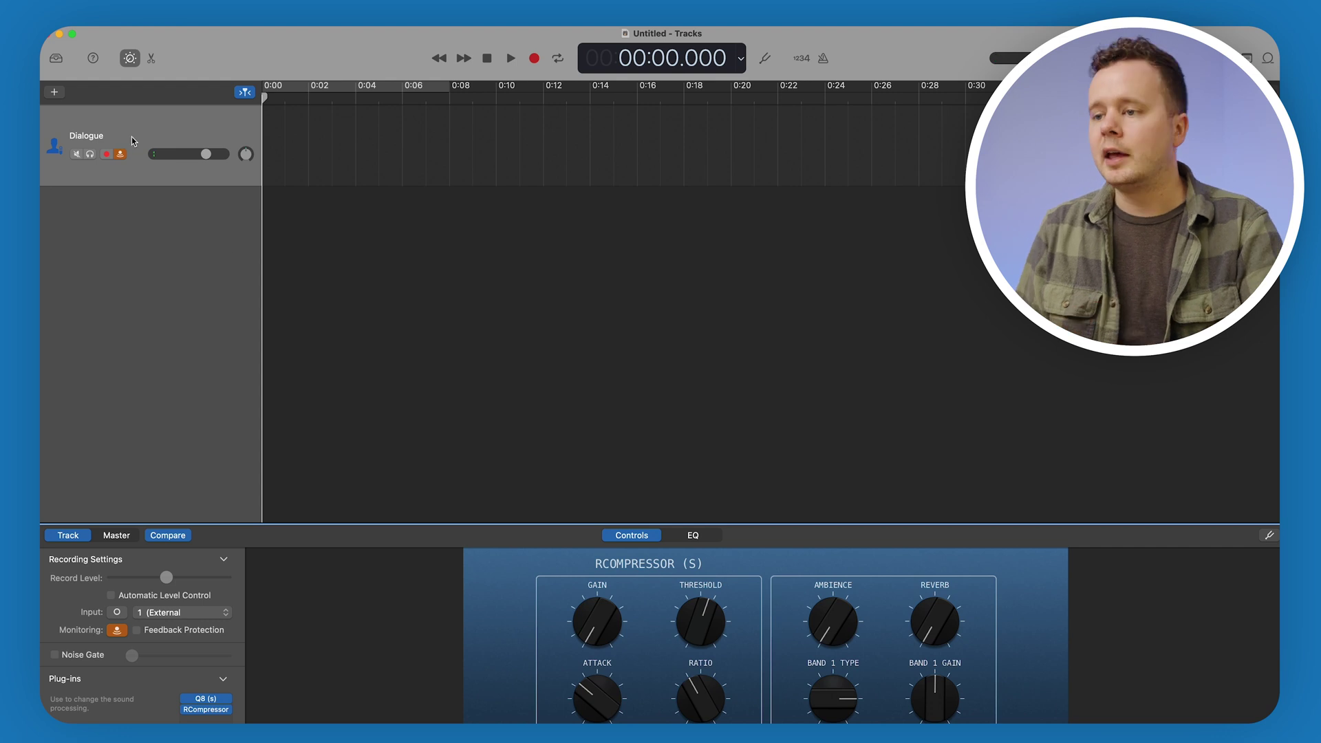
pyautogui.rightClick(138, 240)
pyautogui.click(159, 229)
pyautogui.rightClick(157, 231)
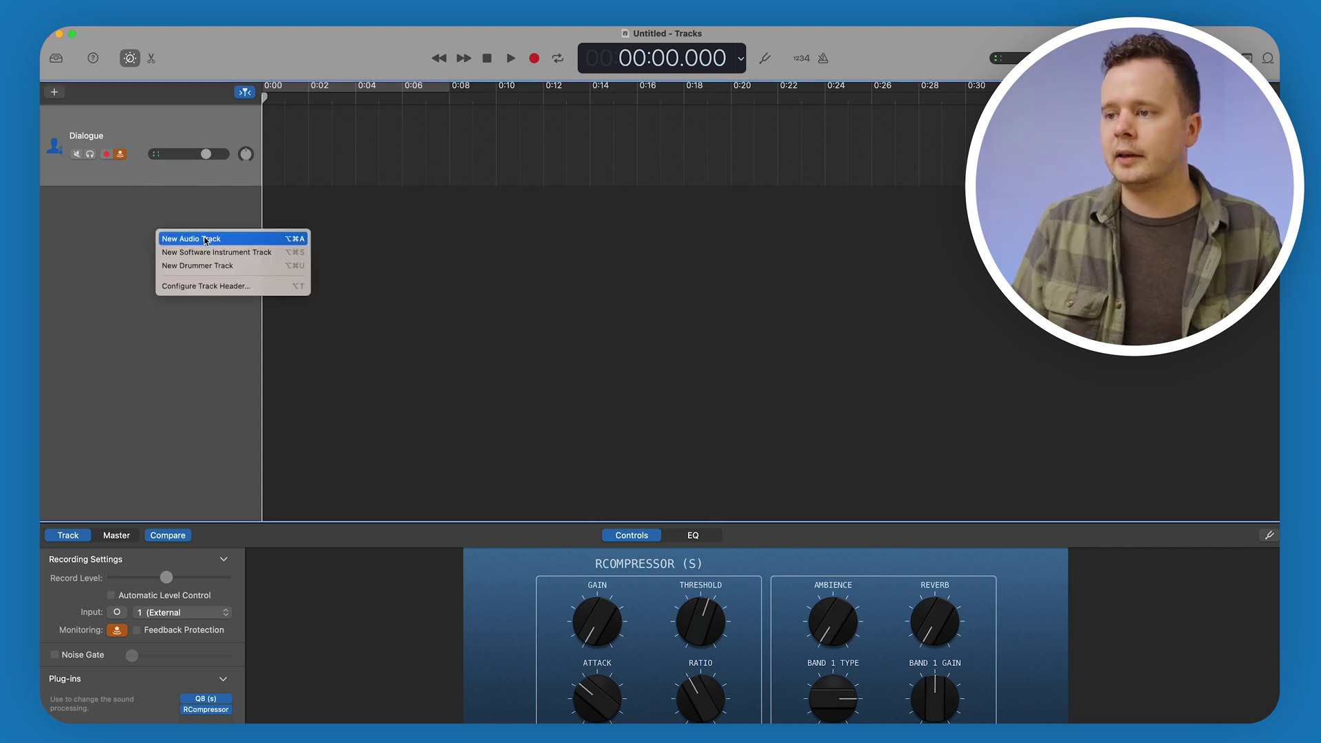
pyautogui.click(205, 239)
pyautogui.click(146, 132)
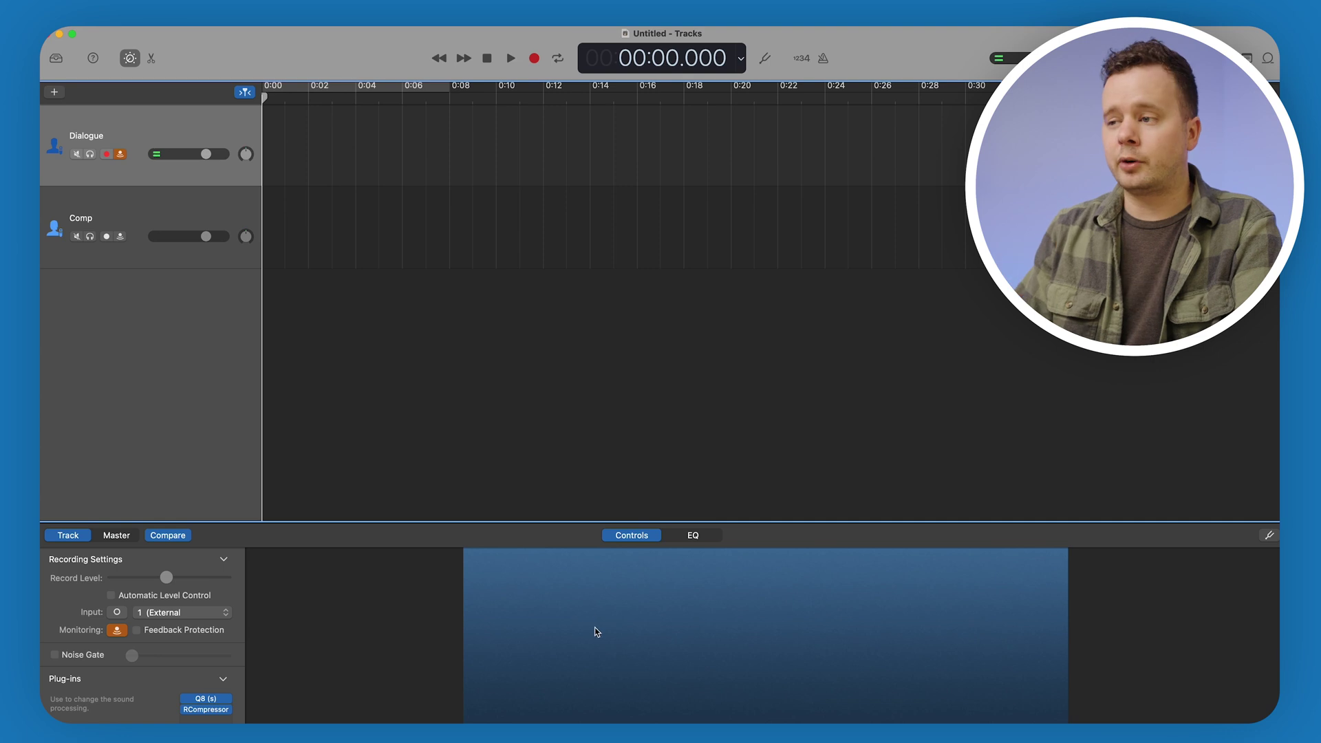
pyautogui.click(689, 535)
pyautogui.click(646, 536)
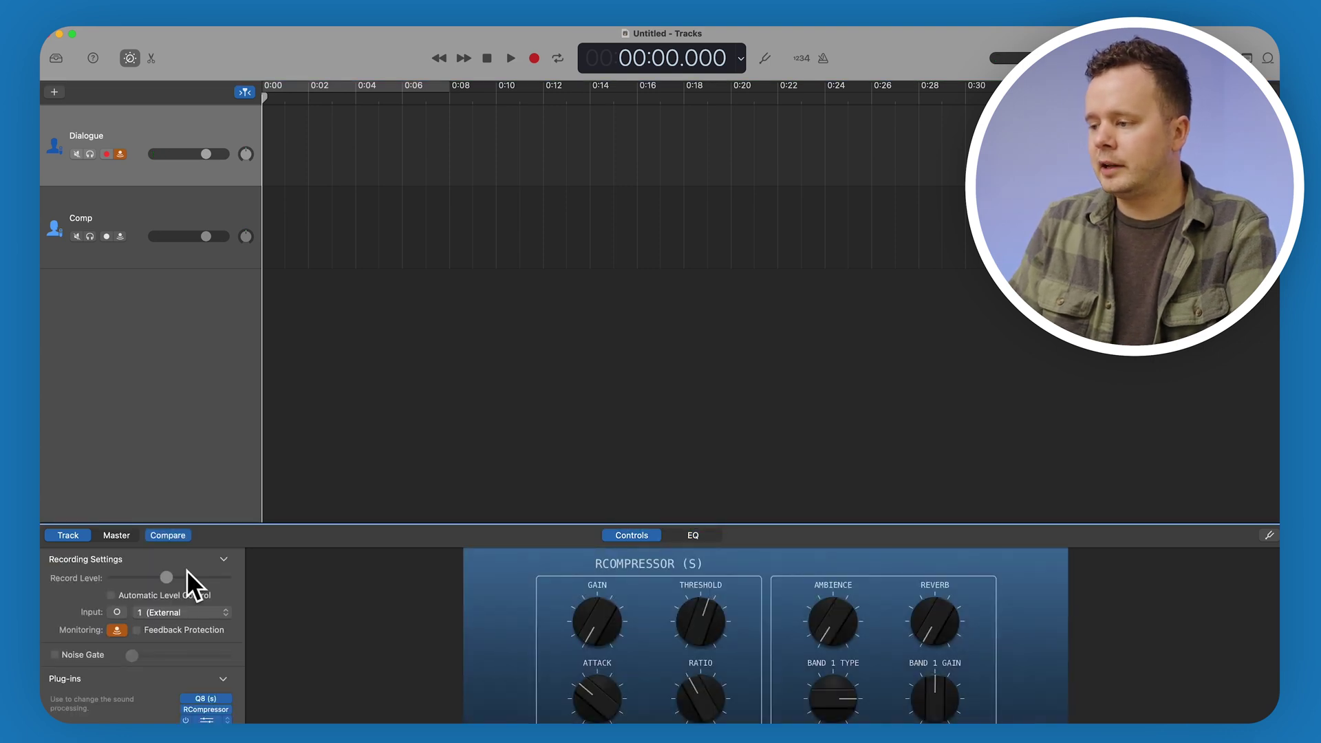
pyautogui.click(251, 369)
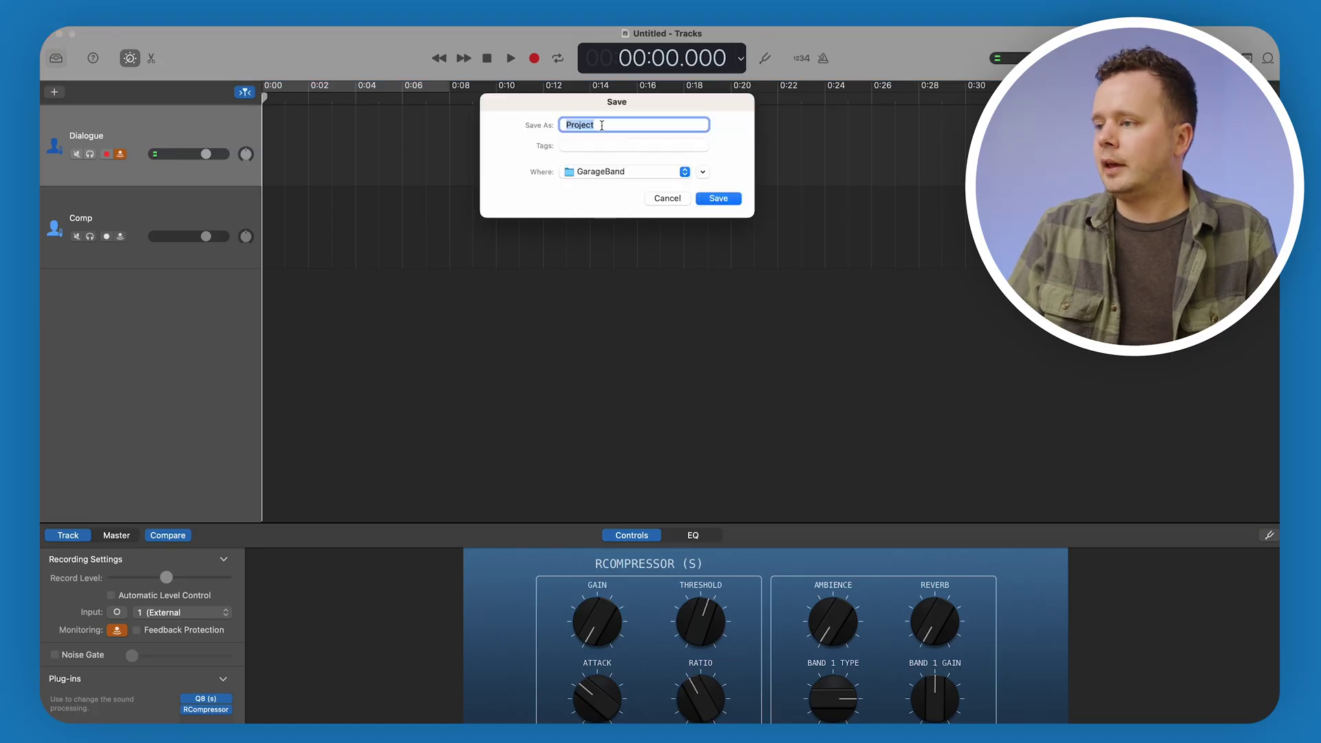
# - Save the project as "Voice Over Template" on the Desktop
pyautogui.write('Voice OVe')
pyautogui.press('BackSpace')
pyautogui.press('BackSpace')
pyautogui.write('ver Template')
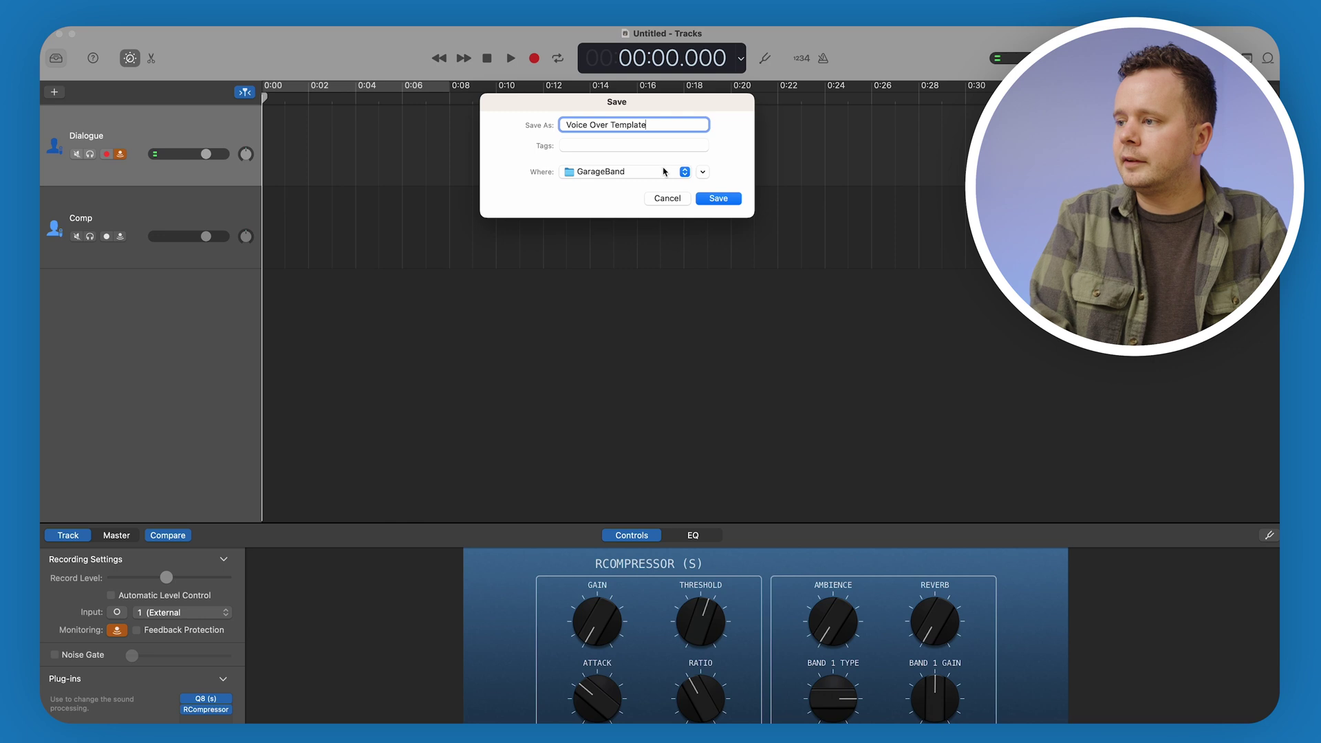
pyautogui.click(627, 172)
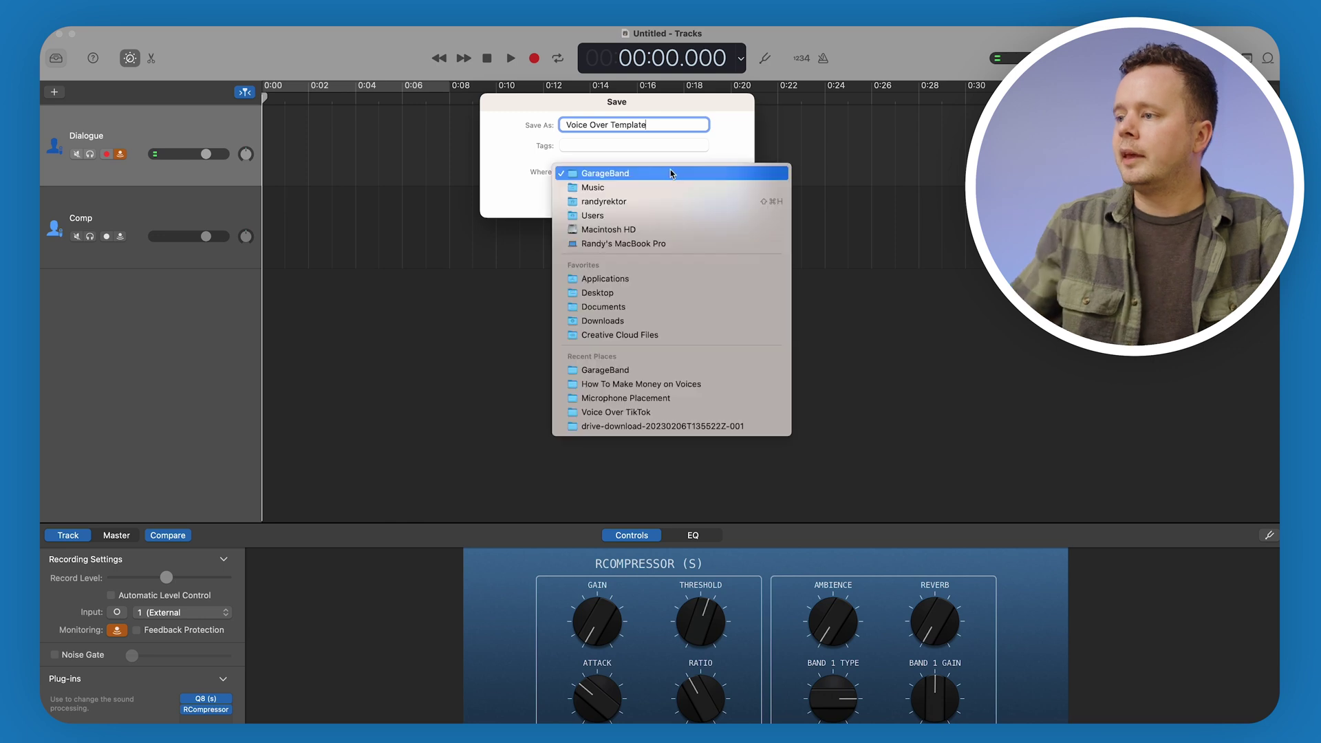
pyautogui.click(641, 293)
pyautogui.click(720, 206)
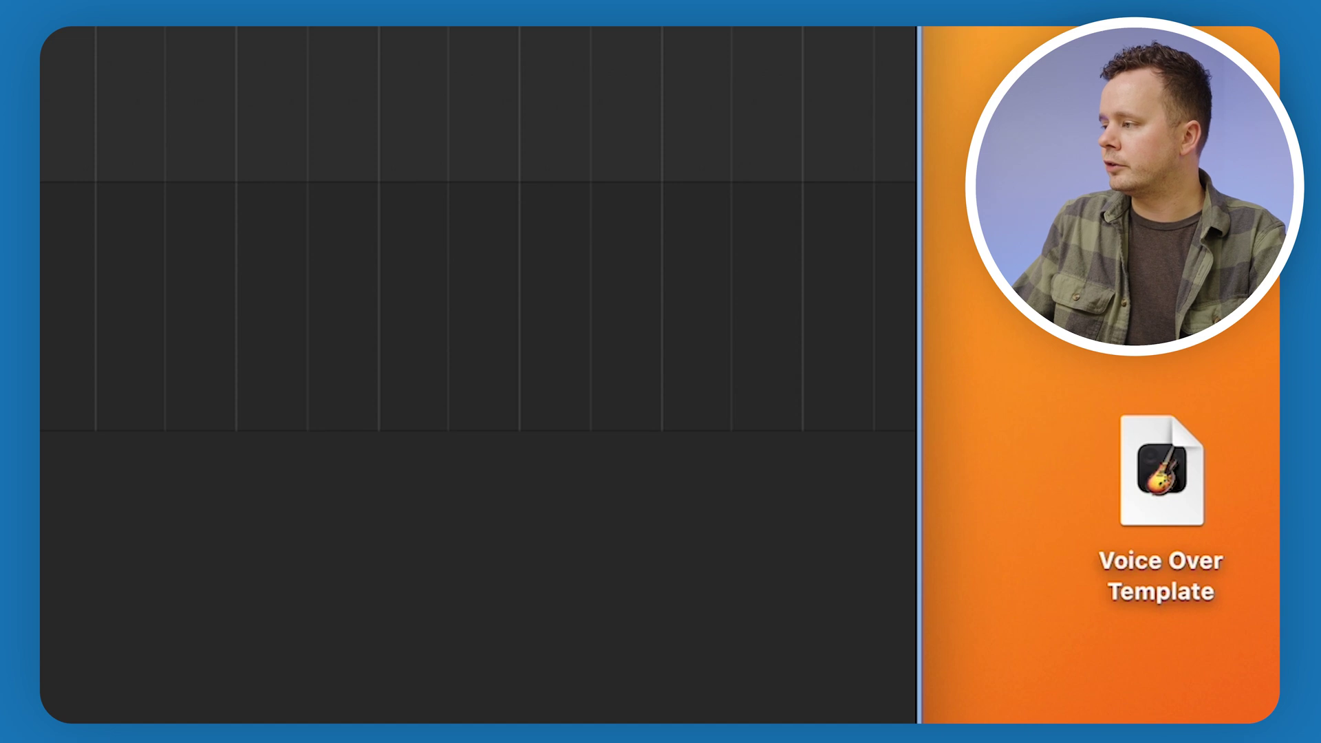
# - Quit GarageBand and reopen the Voice Over Template project from the desktop
pyautogui.press('super+q')
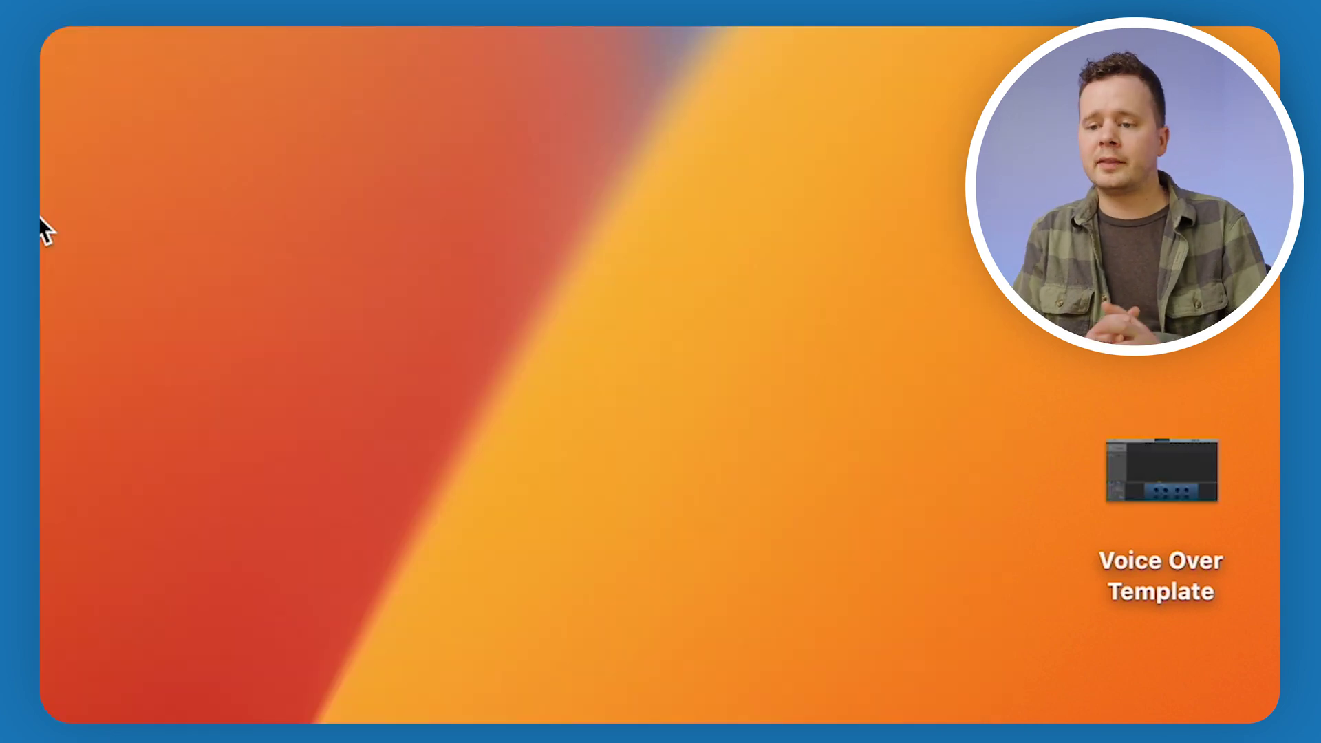
pyautogui.click(1197, 480)
pyautogui.doubleClick(1197, 480)
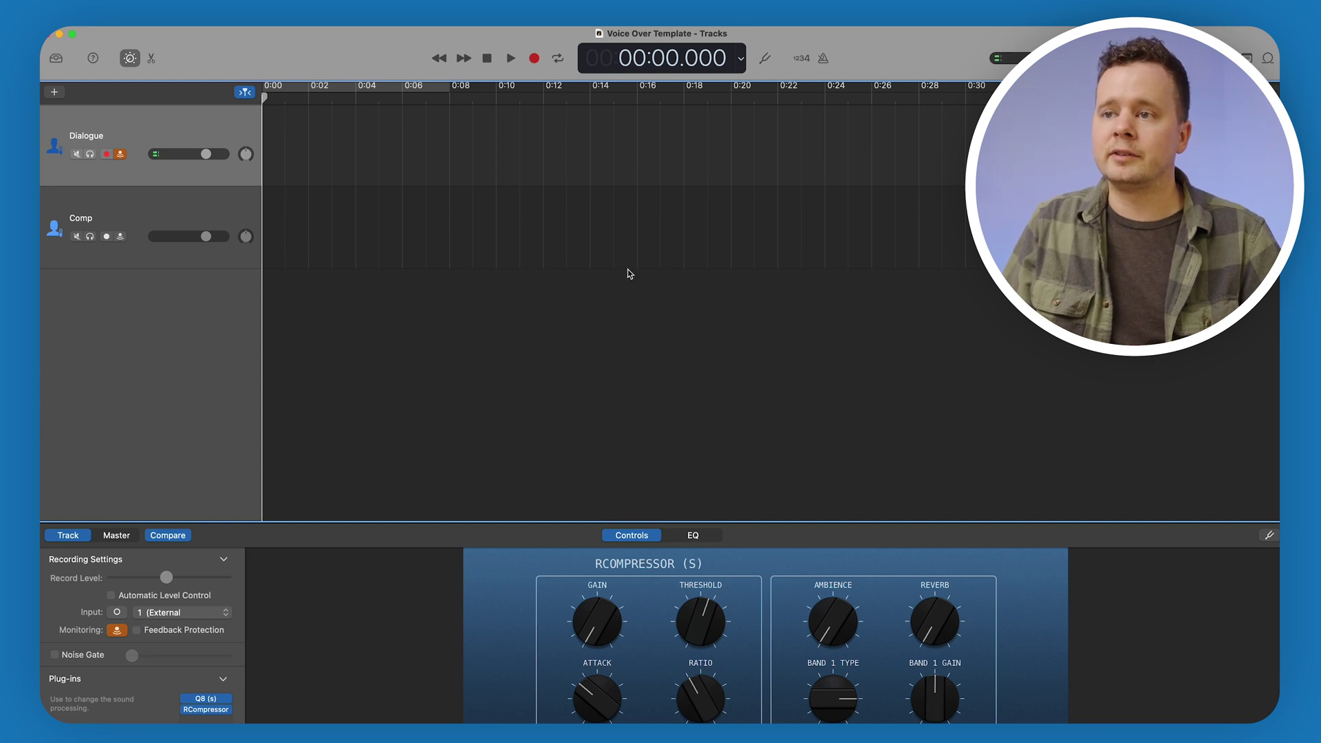
# - Save the opened template as a new project named 02072023 in the GarageBand folder
pyautogui.press('super+s')
pyautogui.press('BackSpace')
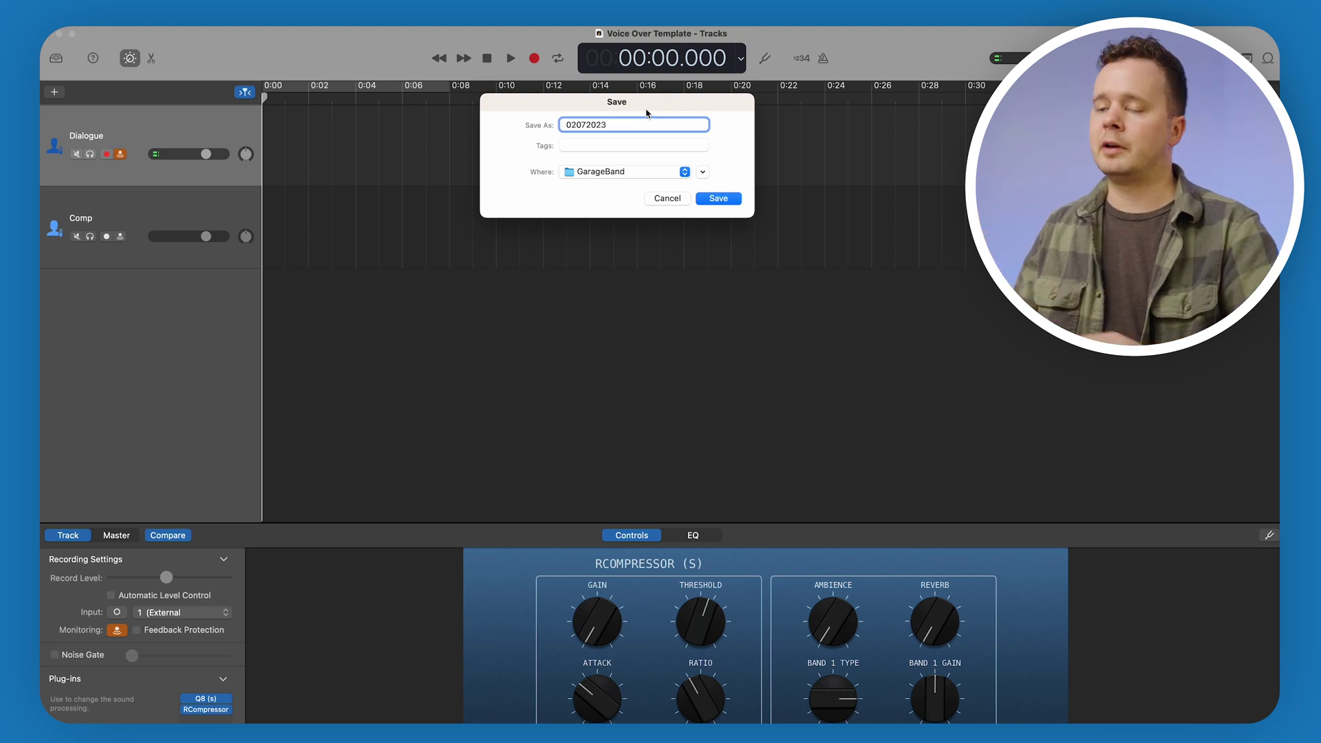
pyautogui.click(718, 199)
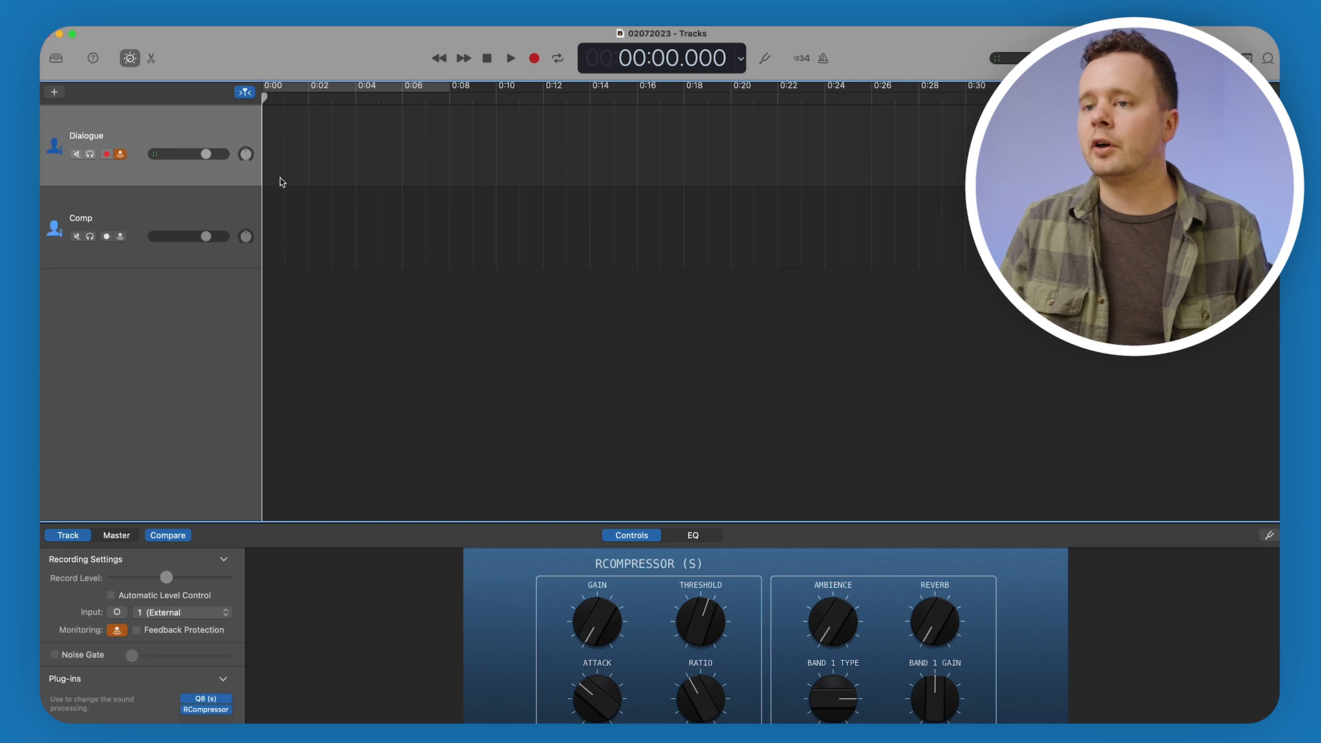
# - Record a take of about 29 seconds on the Dialogue track and show the whole recording in the audio editor
pyautogui.click(534, 59)
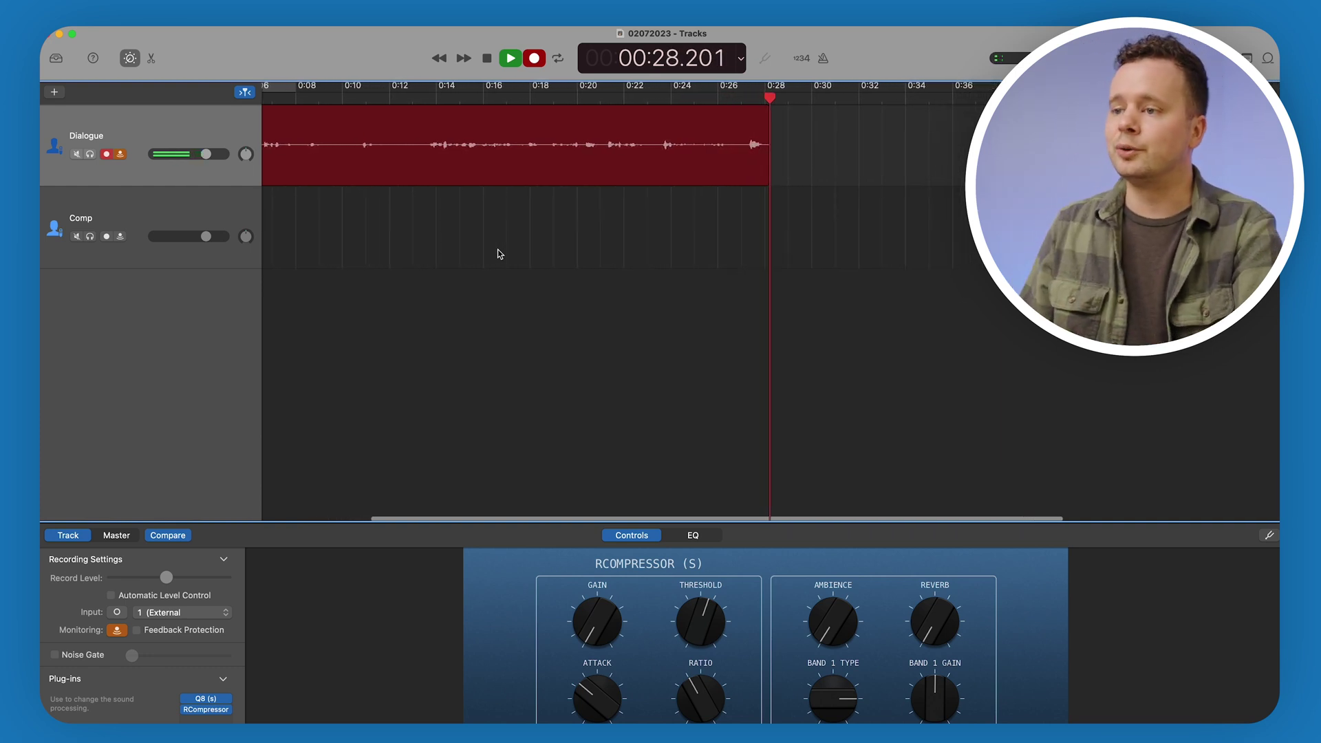
pyautogui.press('space')
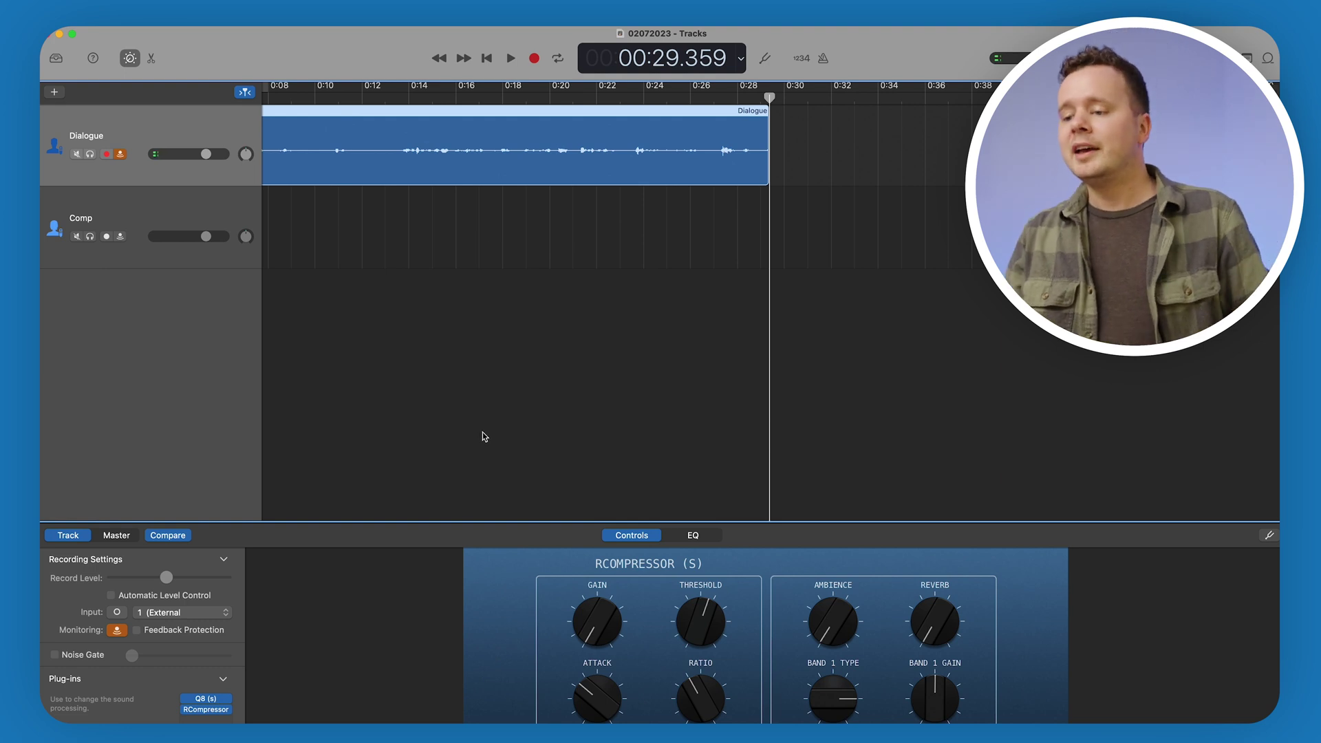
pyautogui.press('e')
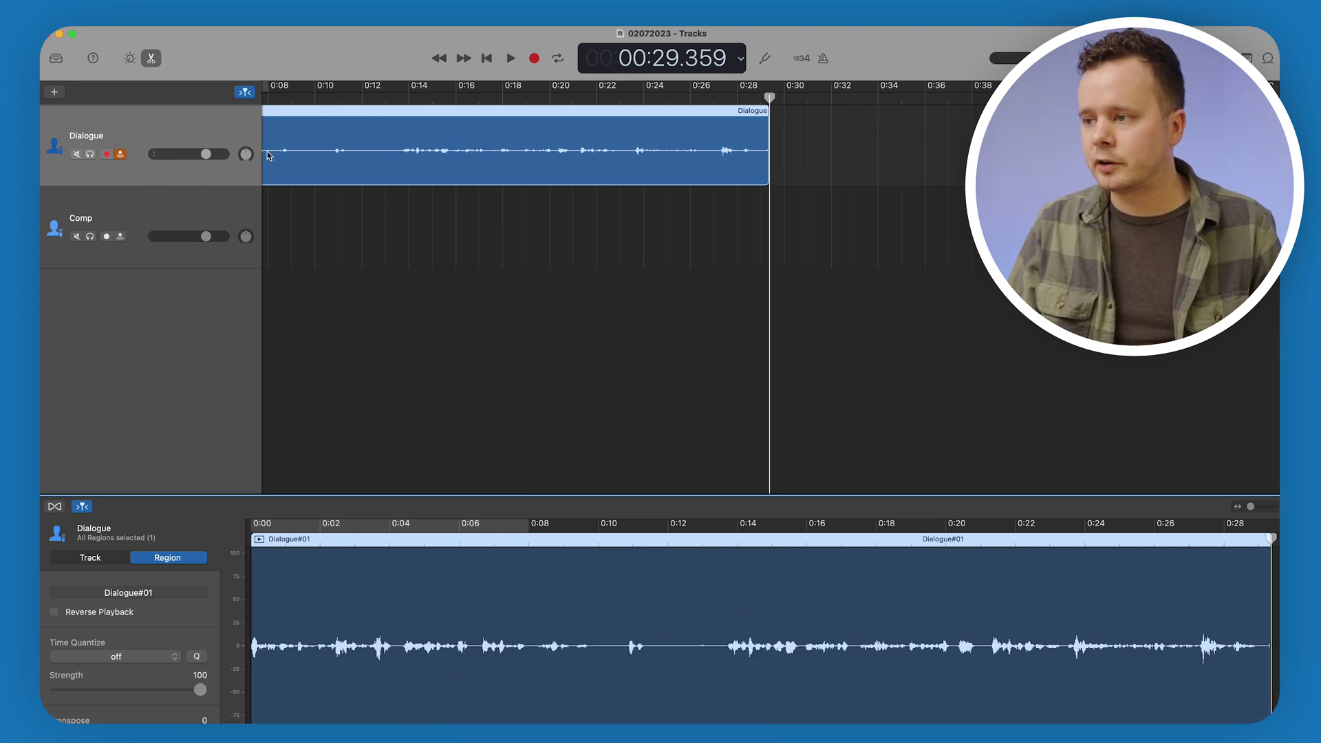
pyautogui.press('z')
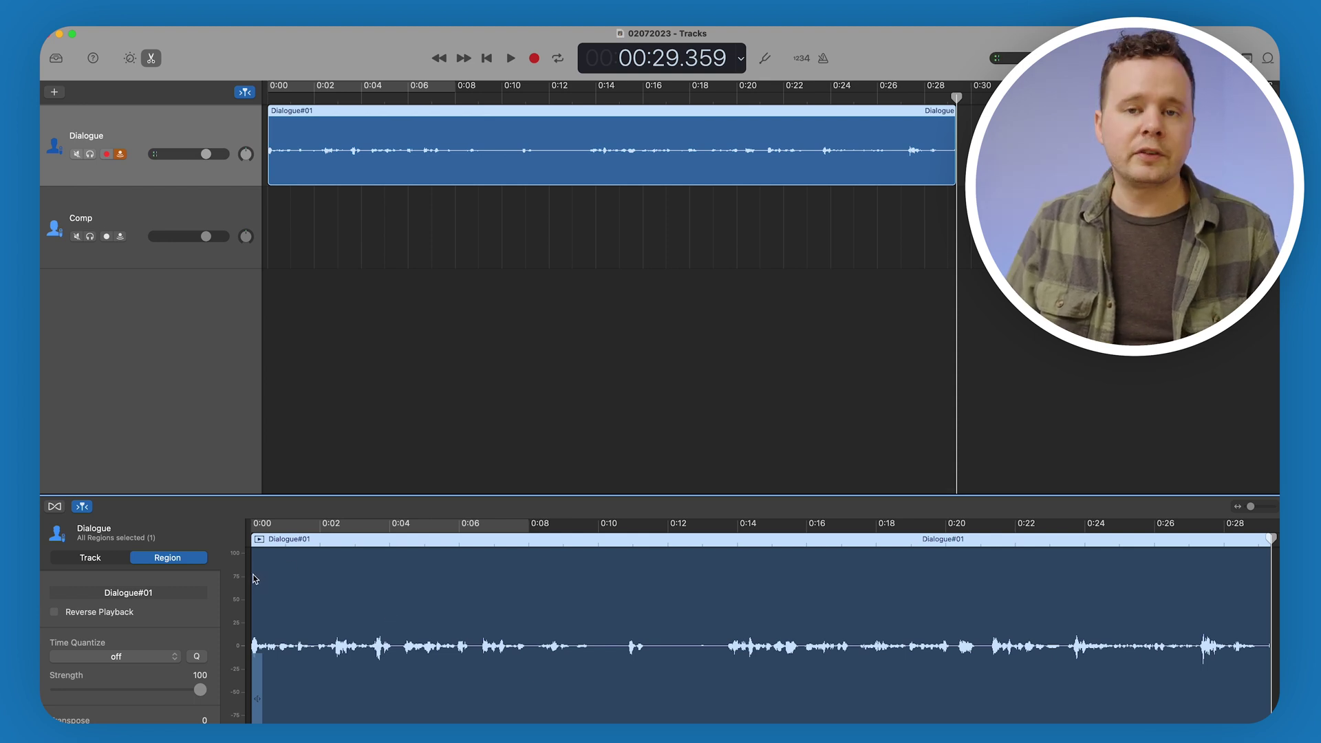
# - Step the playhead back through the recording in two-second increments from its end to near its start
pyautogui.press(',')
pyautogui.press(',')
pyautogui.press(',')
pyautogui.press(',')
pyautogui.press(',')
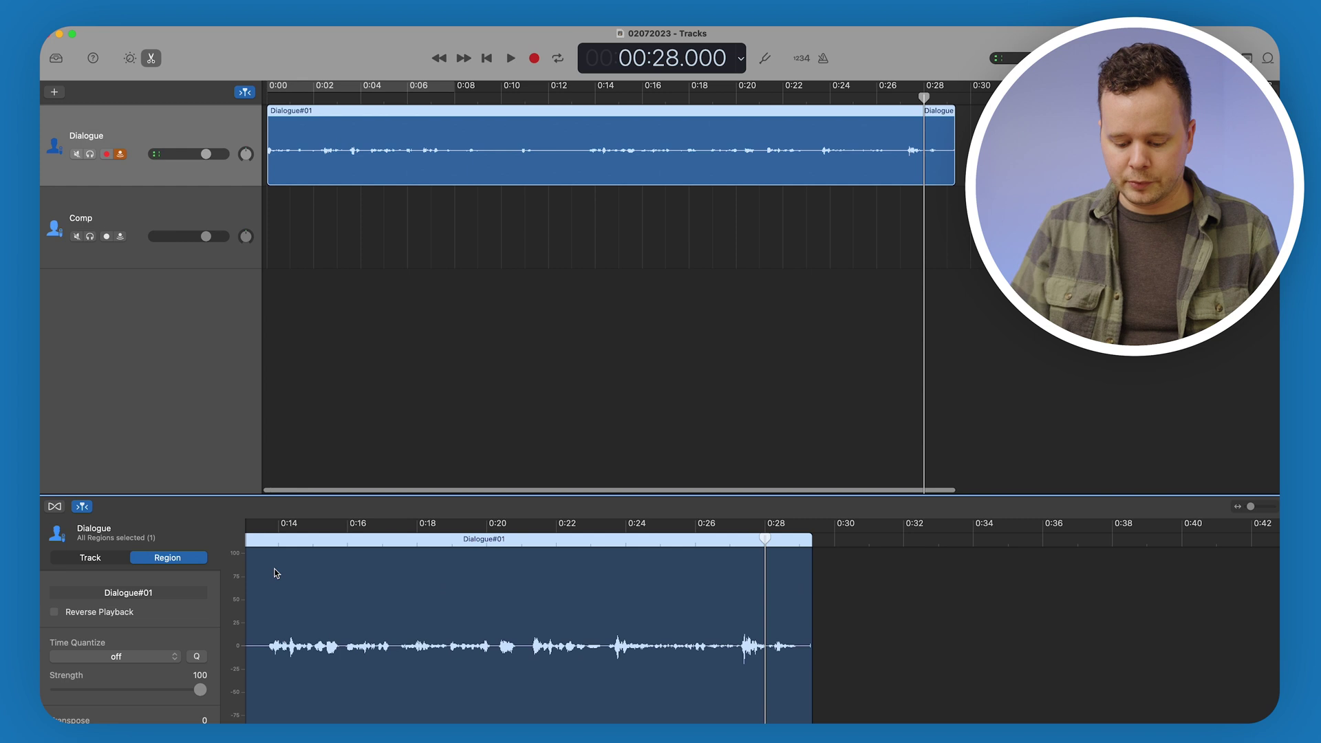
pyautogui.press(',')
pyautogui.press(',')
pyautogui.press(',')
pyautogui.press(',')
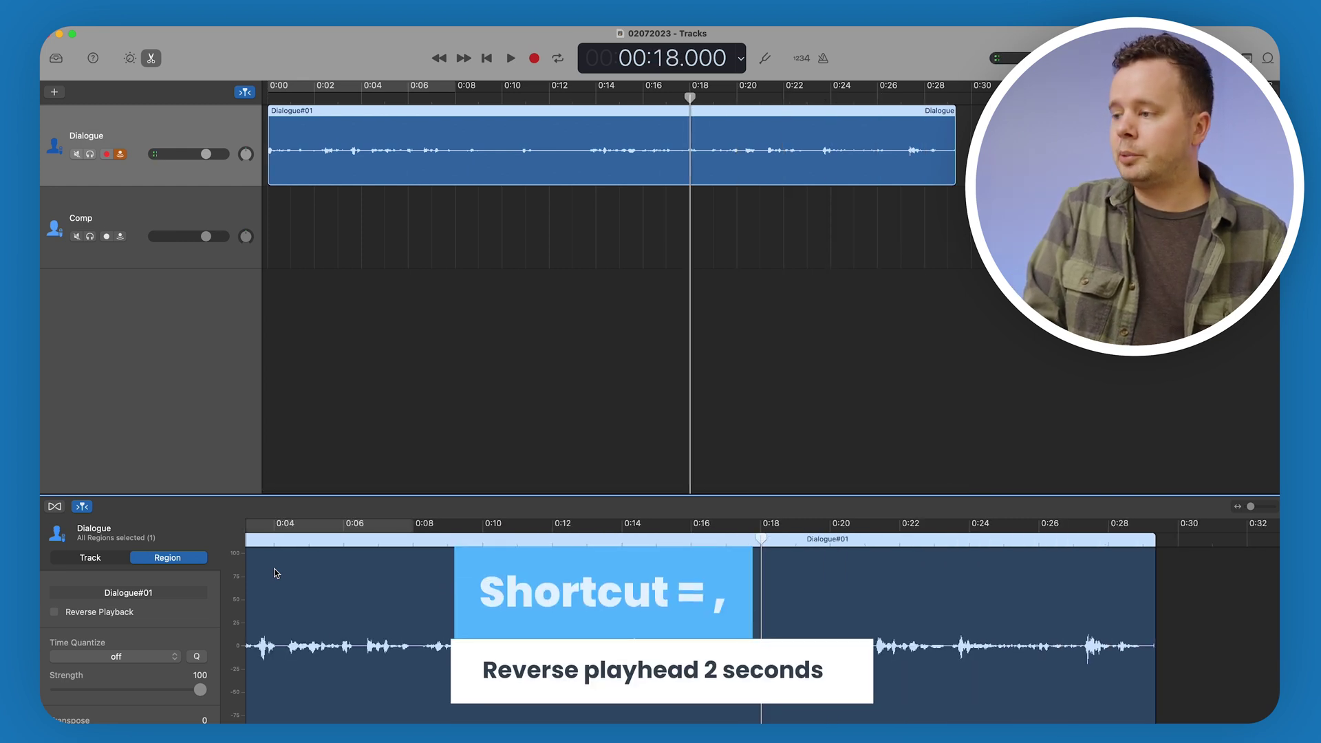
pyautogui.press(',')
pyautogui.press(',')
pyautogui.press(',')
pyautogui.press(',')
pyautogui.press(',')
pyautogui.press(',')
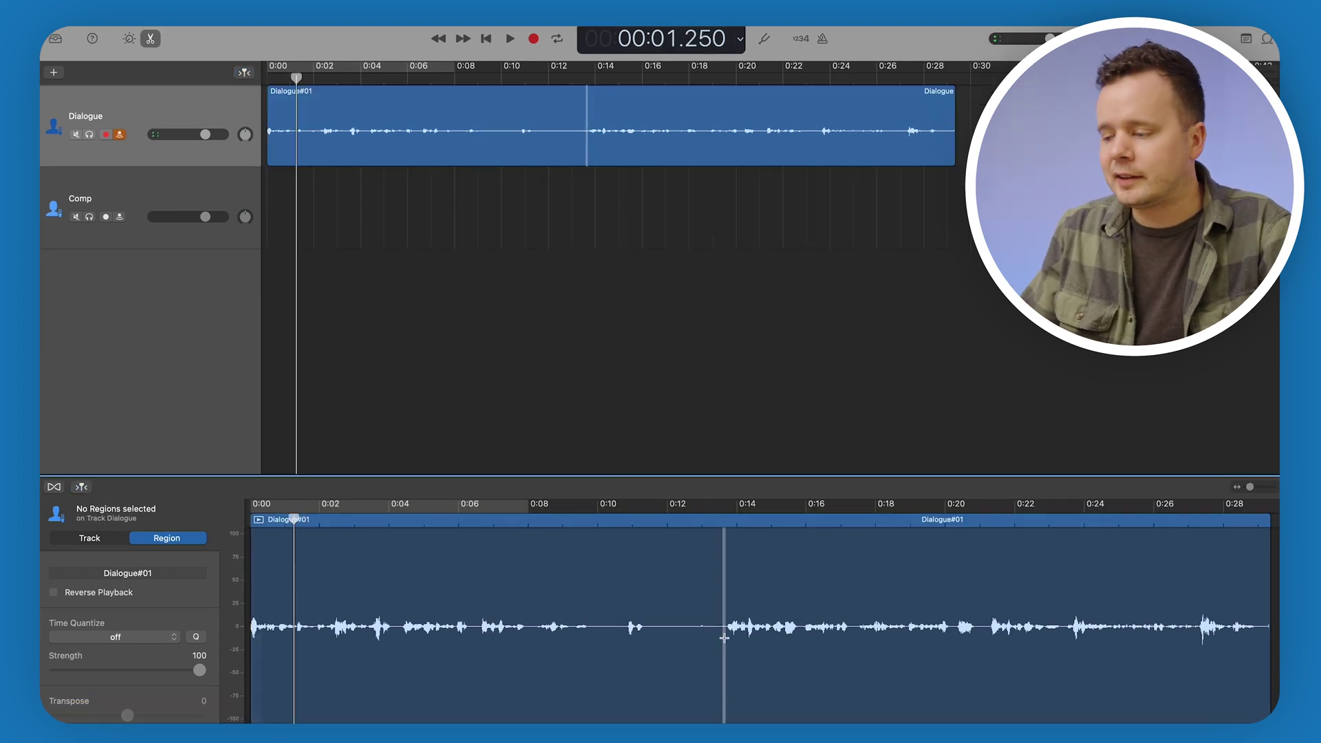
# - Isolate the stretch of the Dialogue recording between about 0:09.7 and 0:13.5 and delete it
pyautogui.moveTo(720, 638); pyautogui.dragTo(588, 643)
pyautogui.click(630, 555)
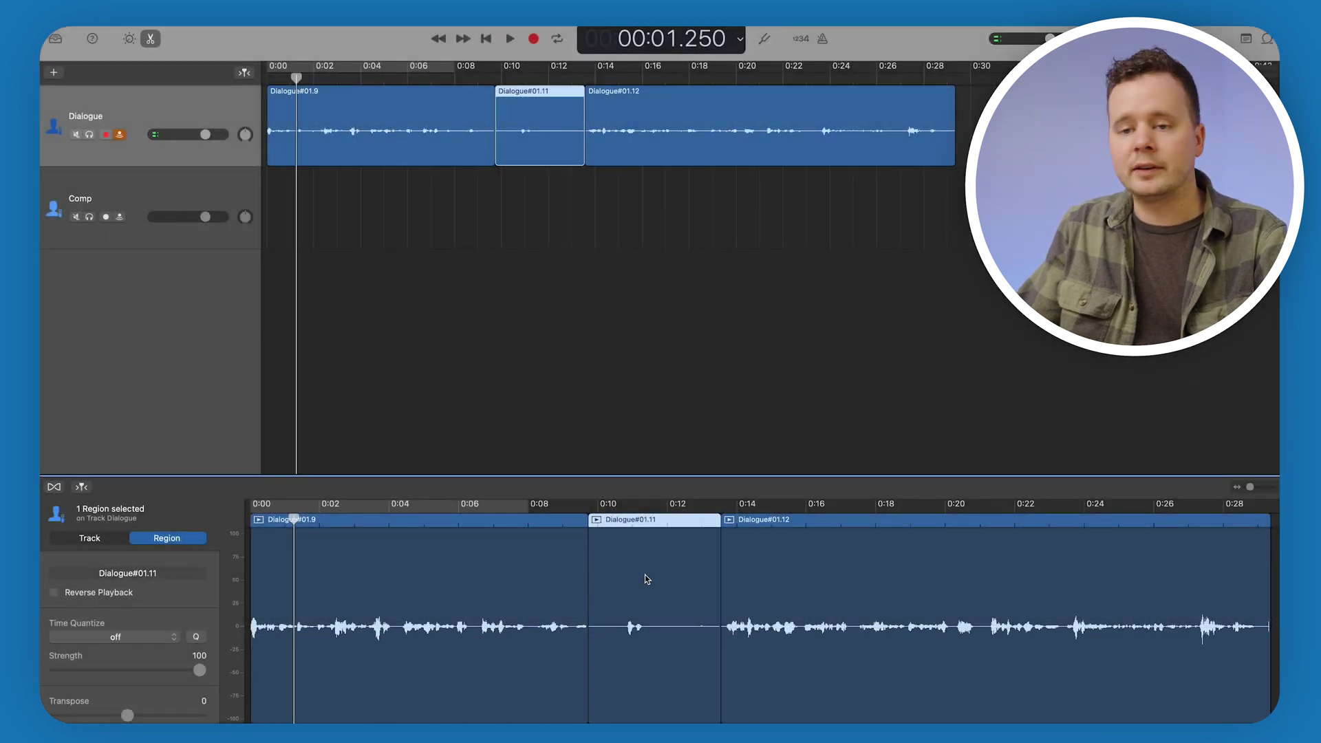
pyautogui.press('Delete')
pyautogui.press('super+z')
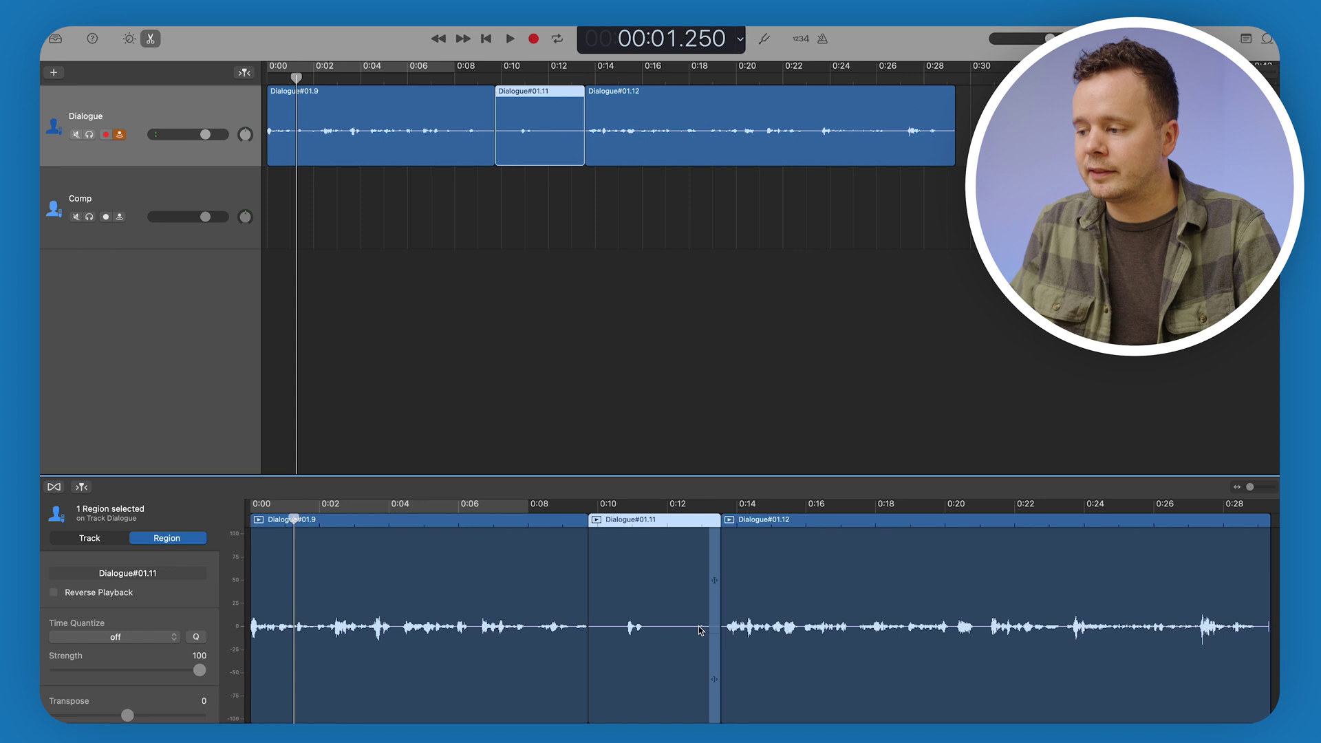
pyautogui.press('super+z')
pyautogui.press('Delete')
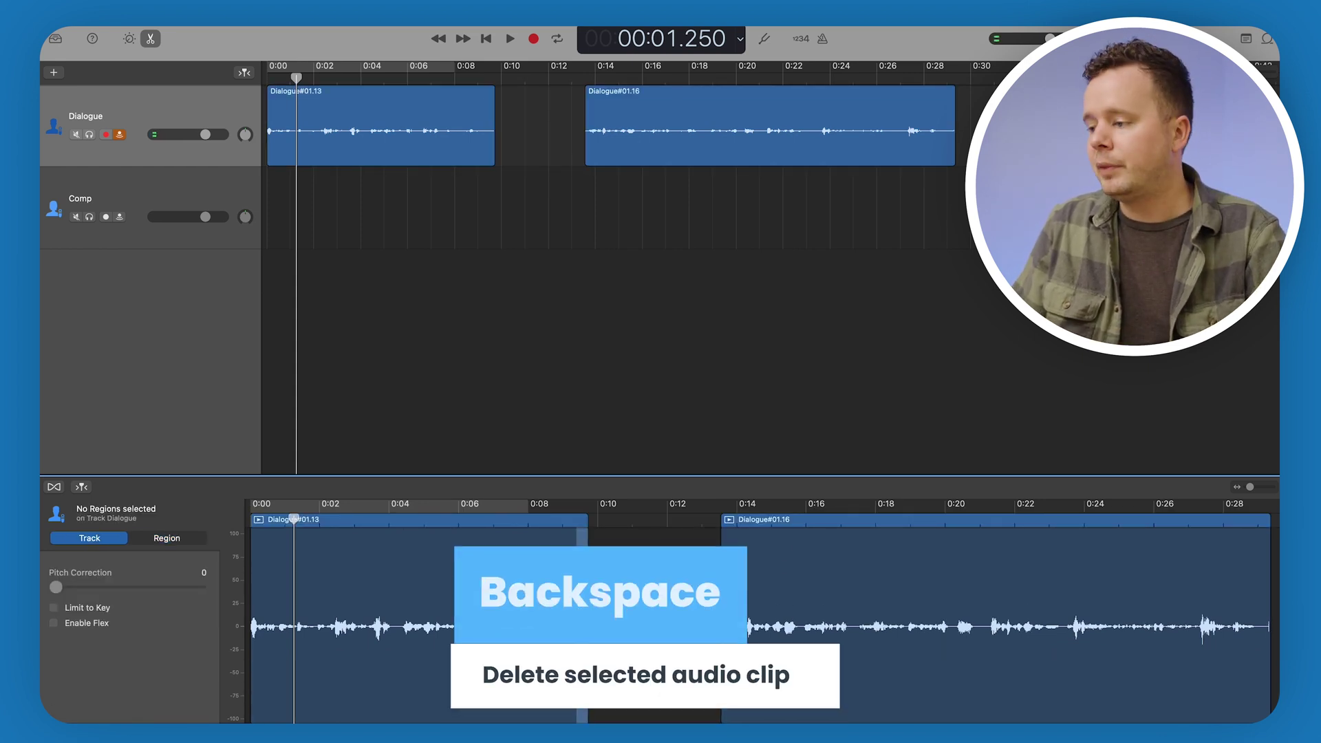
# - Move the later Dialogue region back against the first one and try adjusting the boundary between them
pyautogui.moveTo(863, 572); pyautogui.dragTo(723, 577)
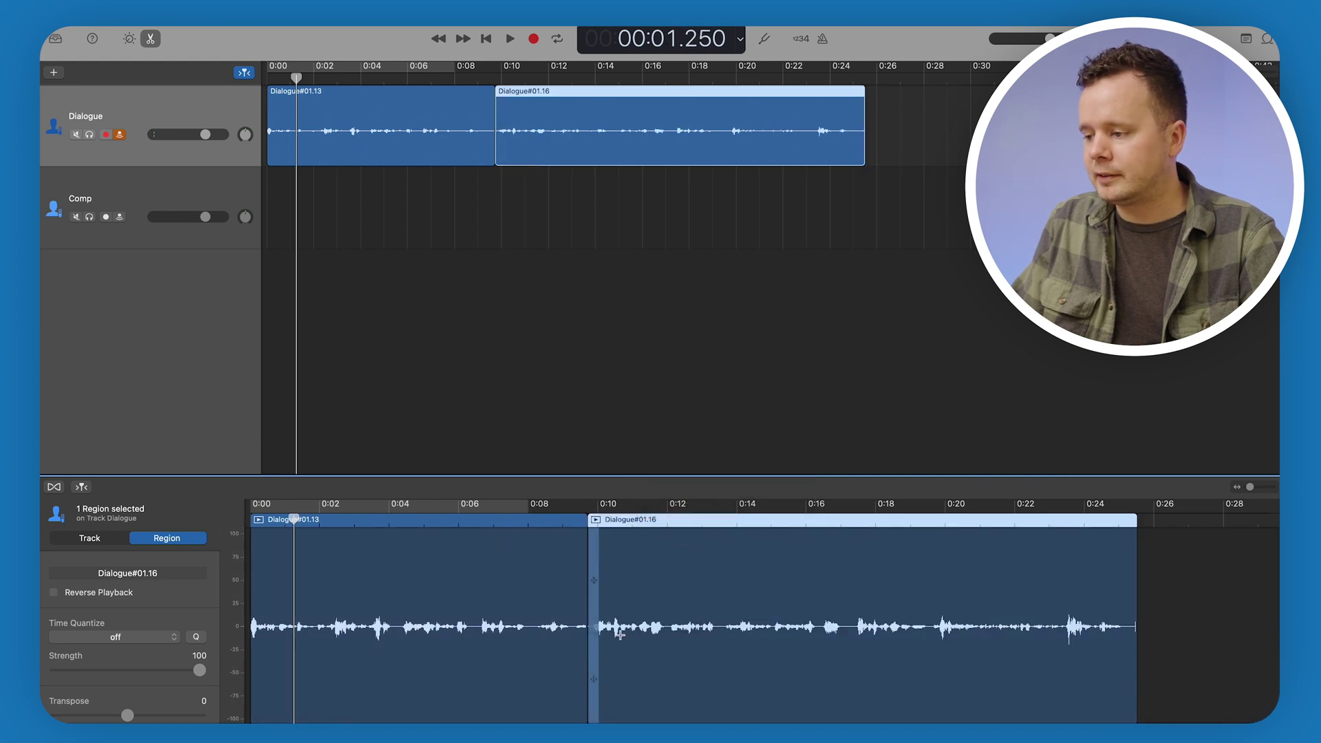
pyautogui.moveTo(593, 574)
pyautogui.mouseDown()
pyautogui.moveTo(660, 571)
pyautogui.moveTo(578, 571)
pyautogui.moveTo(591, 573)
pyautogui.mouseUp()
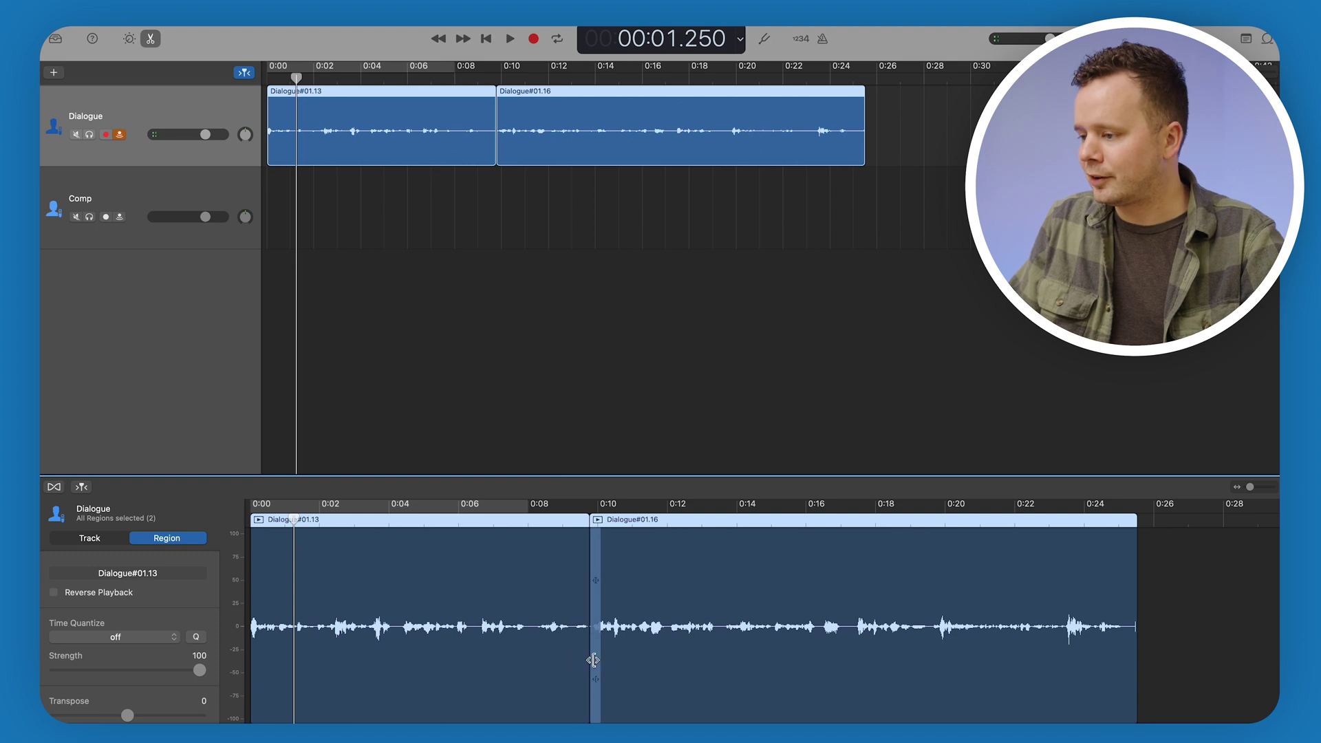
pyautogui.moveTo(595, 673)
pyautogui.mouseDown()
pyautogui.moveTo(642, 672)
pyautogui.moveTo(599, 665)
pyautogui.mouseUp()
pyautogui.click(624, 654)
pyautogui.moveTo(604, 664)
pyautogui.mouseDown()
pyautogui.moveTo(643, 664)
pyautogui.moveTo(633, 695)
pyautogui.moveTo(731, 695)
pyautogui.moveTo(621, 683)
pyautogui.mouseUp()
pyautogui.press('super+z')
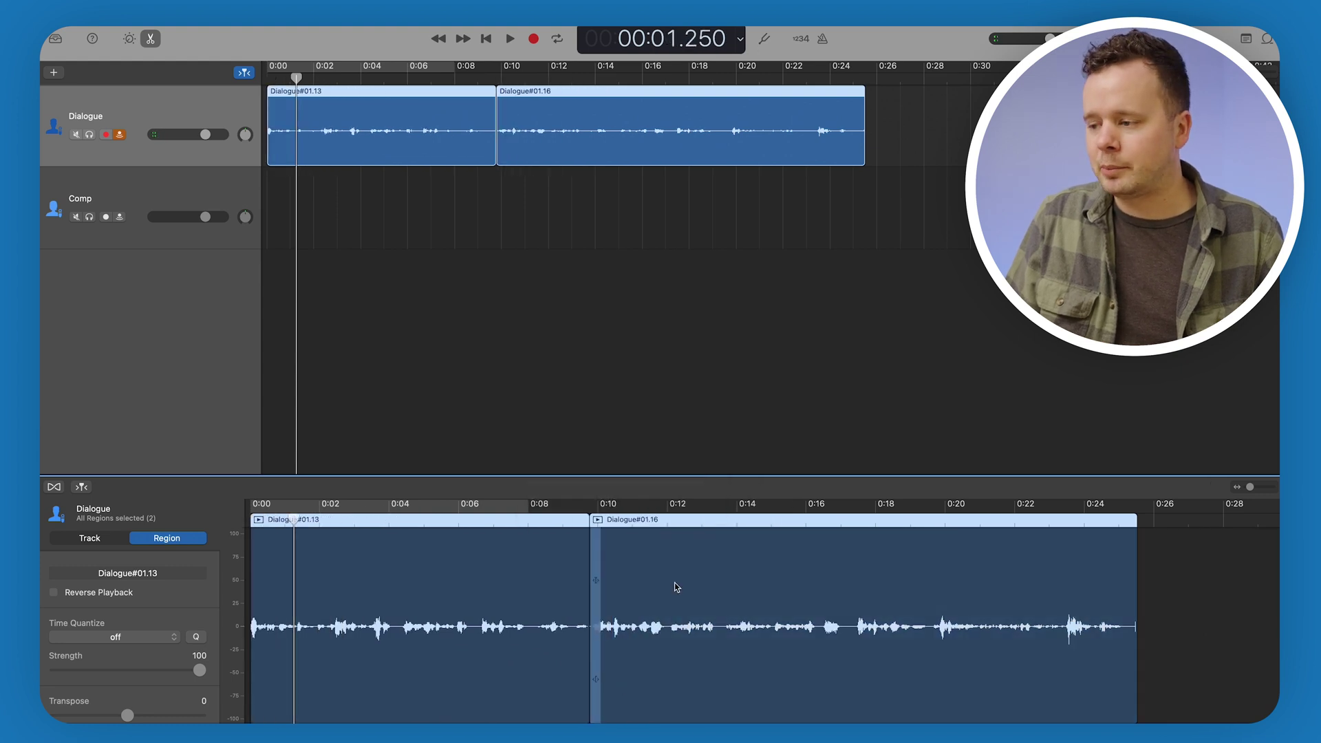
# - Trim the second Dialogue region's start to about 0:14.7 and its end to about 0:23, and extend the end again
pyautogui.click(1238, 593)
pyautogui.click(666, 645)
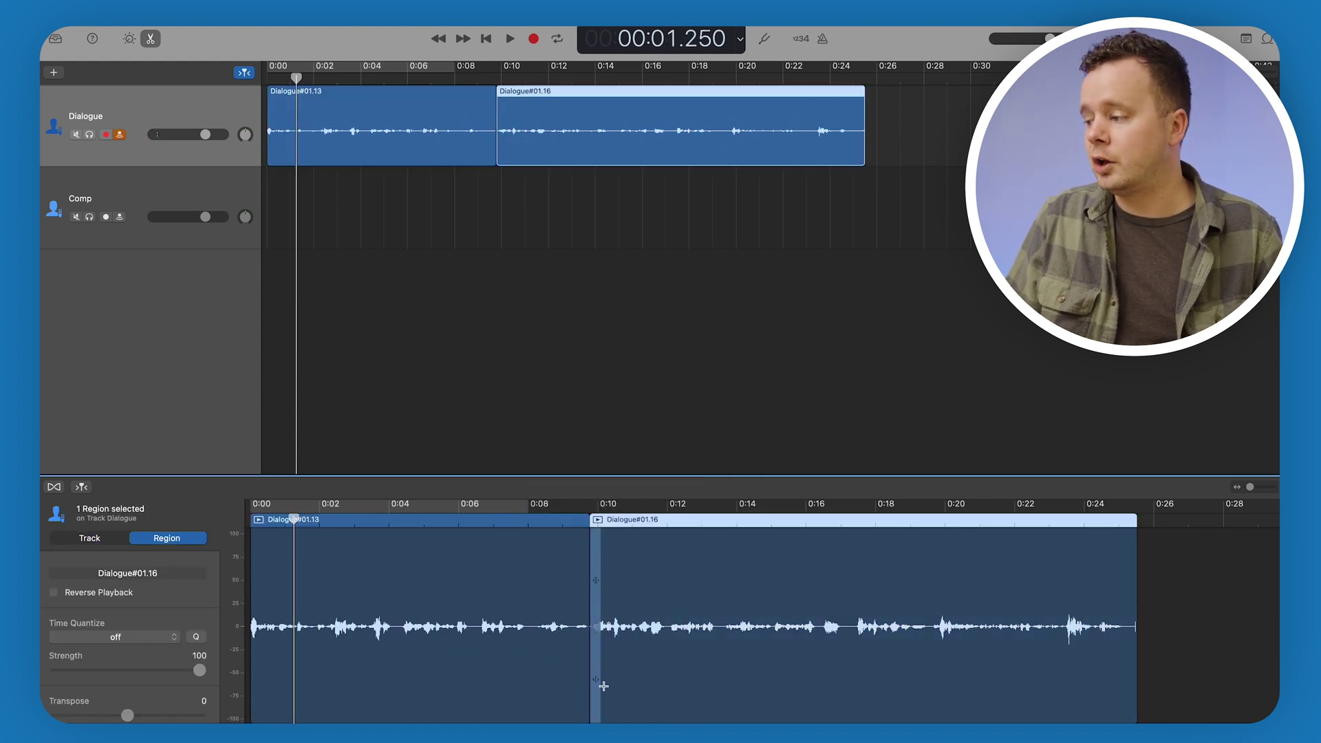
pyautogui.moveTo(596, 688); pyautogui.dragTo(769, 687)
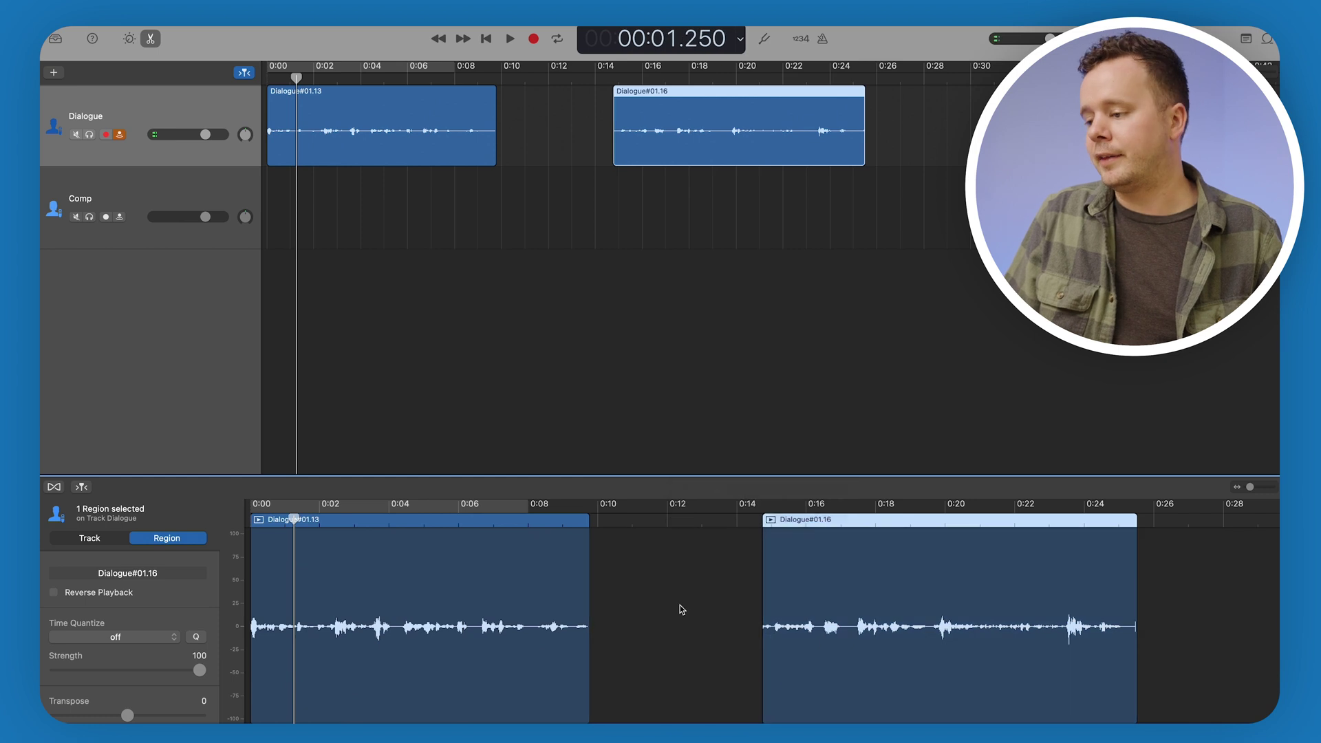
pyautogui.moveTo(1134, 639); pyautogui.dragTo(1071, 626)
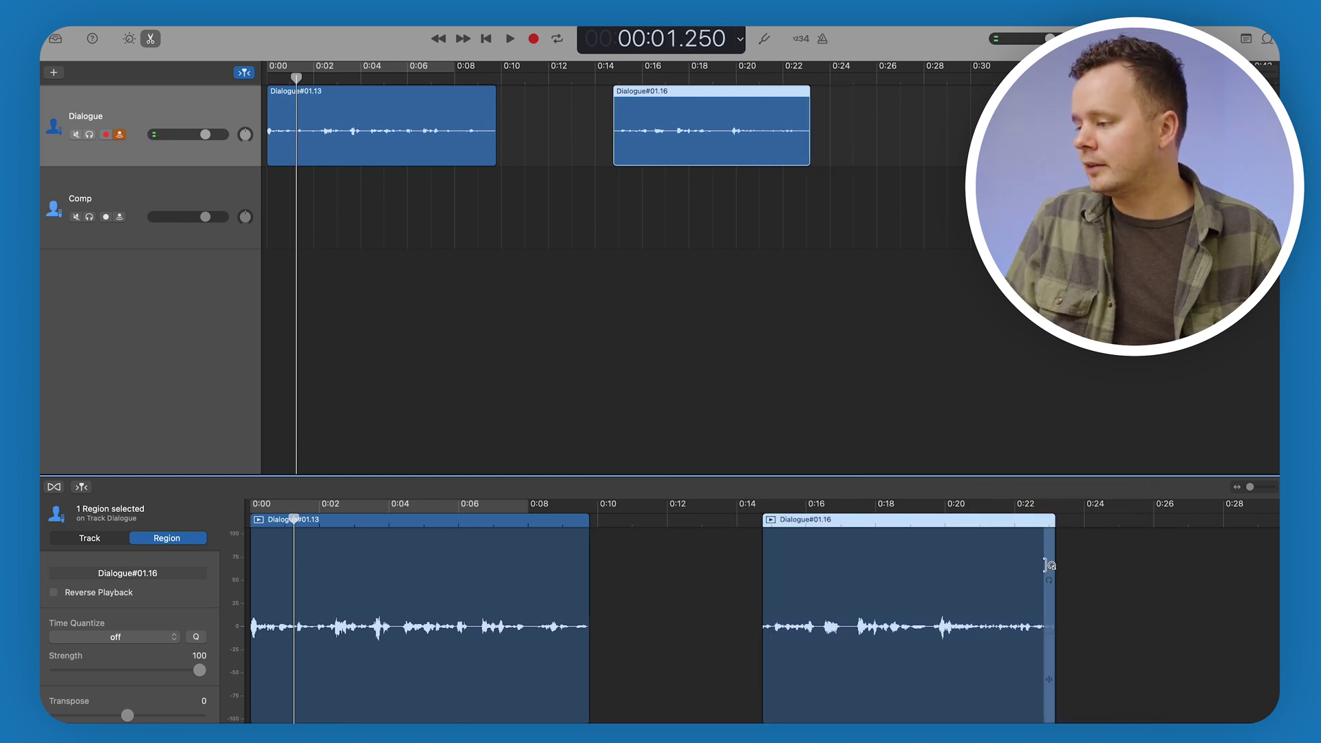
pyautogui.moveTo(1055, 571); pyautogui.dragTo(1193, 576)
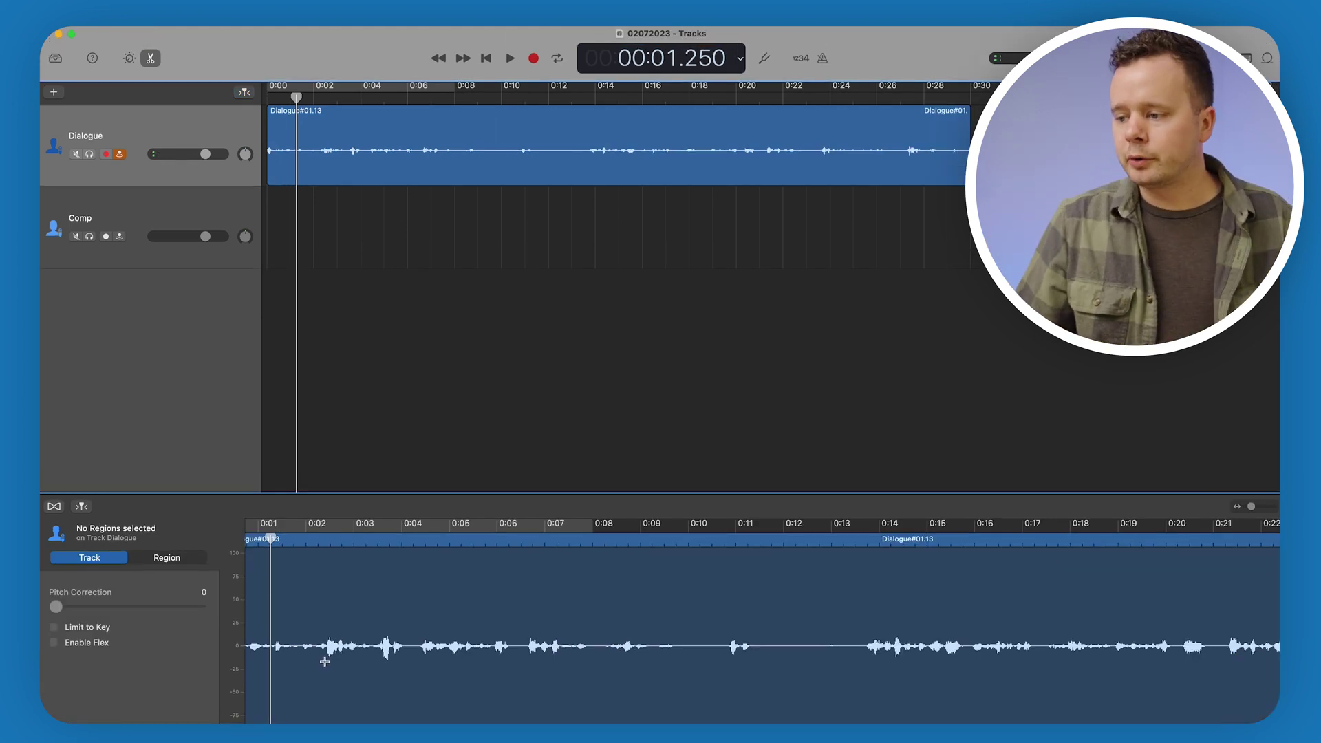
# - Delete the Dialogue recording from about 0:02.4 to 0:04.4 and move the rest back to close the gap
pyautogui.moveTo(324, 662); pyautogui.dragTo(422, 678)
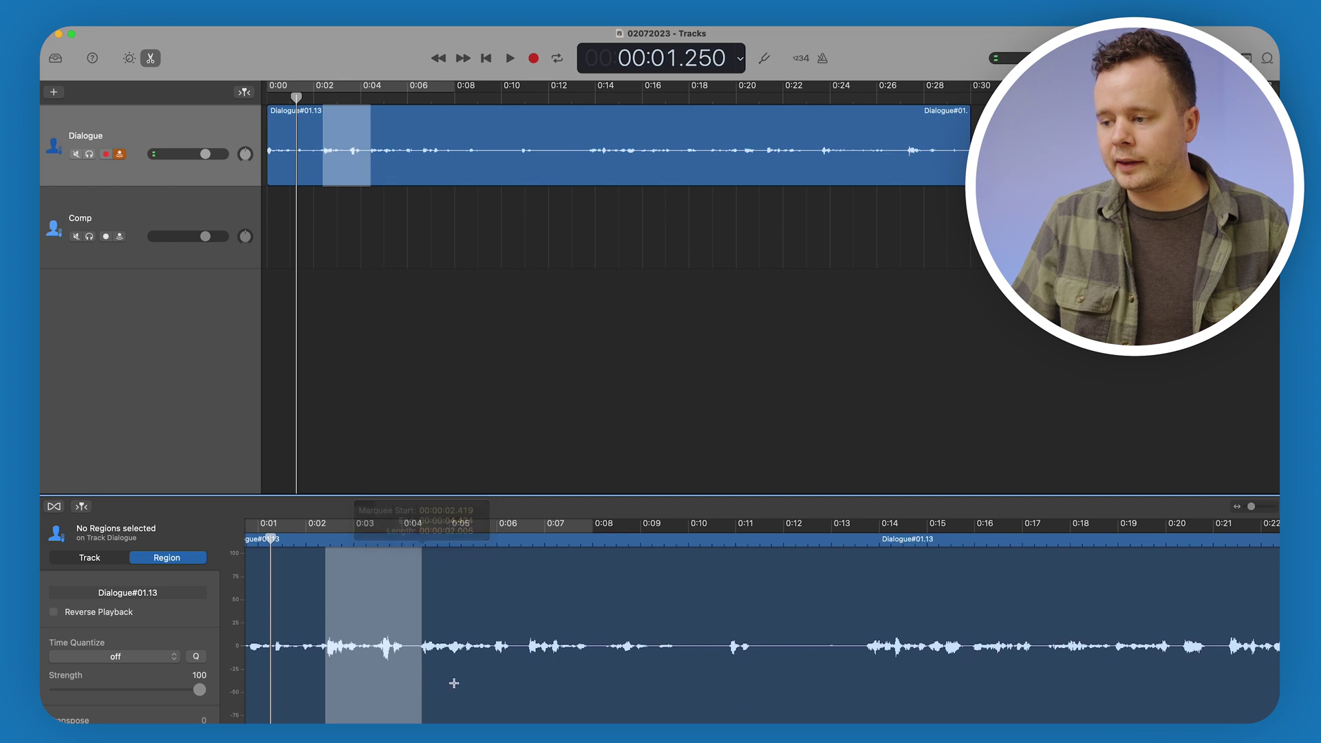
pyautogui.press('Delete')
pyautogui.moveTo(565, 576); pyautogui.dragTo(454, 615)
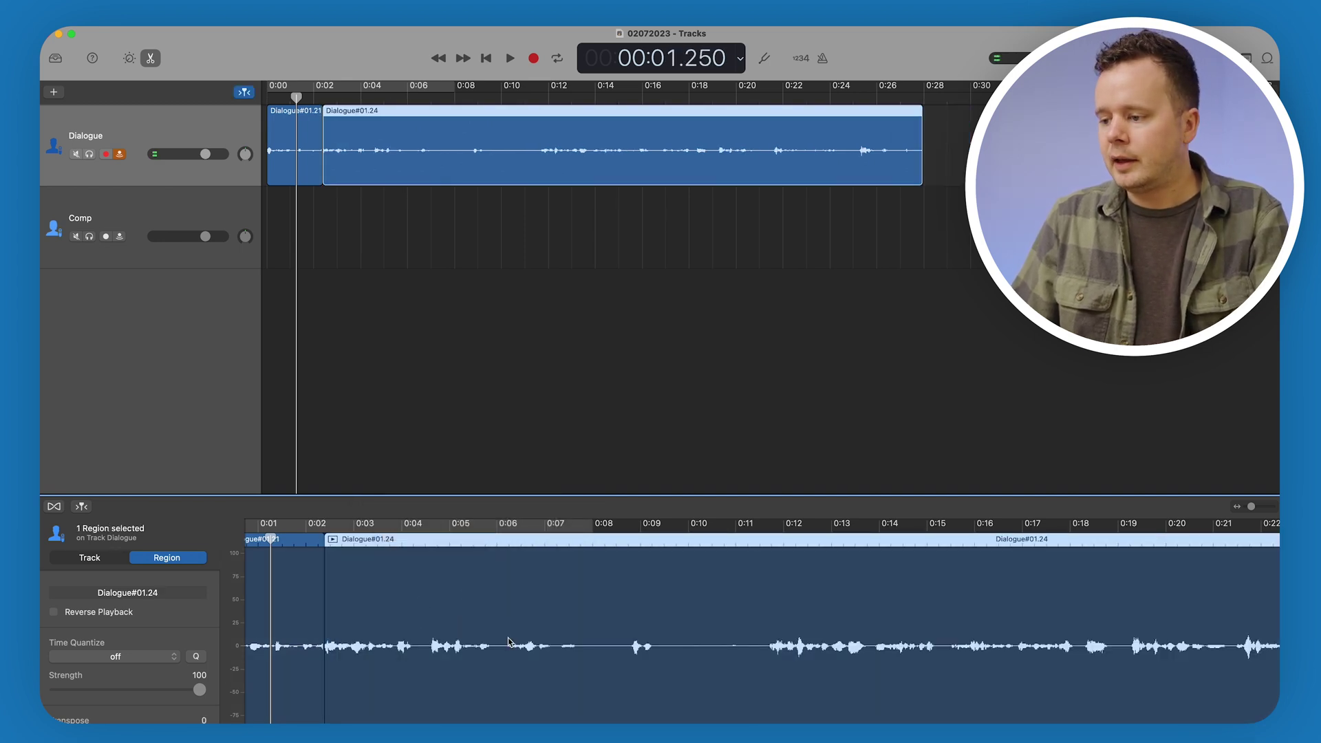
# - Delete the Dialogue section from about 0:06.2 to 0:11.6 and close the gap with the remaining audio
pyautogui.moveTo(509, 716); pyautogui.dragTo(768, 719)
pyautogui.press('Delete')
pyautogui.click(819, 551)
pyautogui.moveTo(819, 551); pyautogui.dragTo(593, 605)
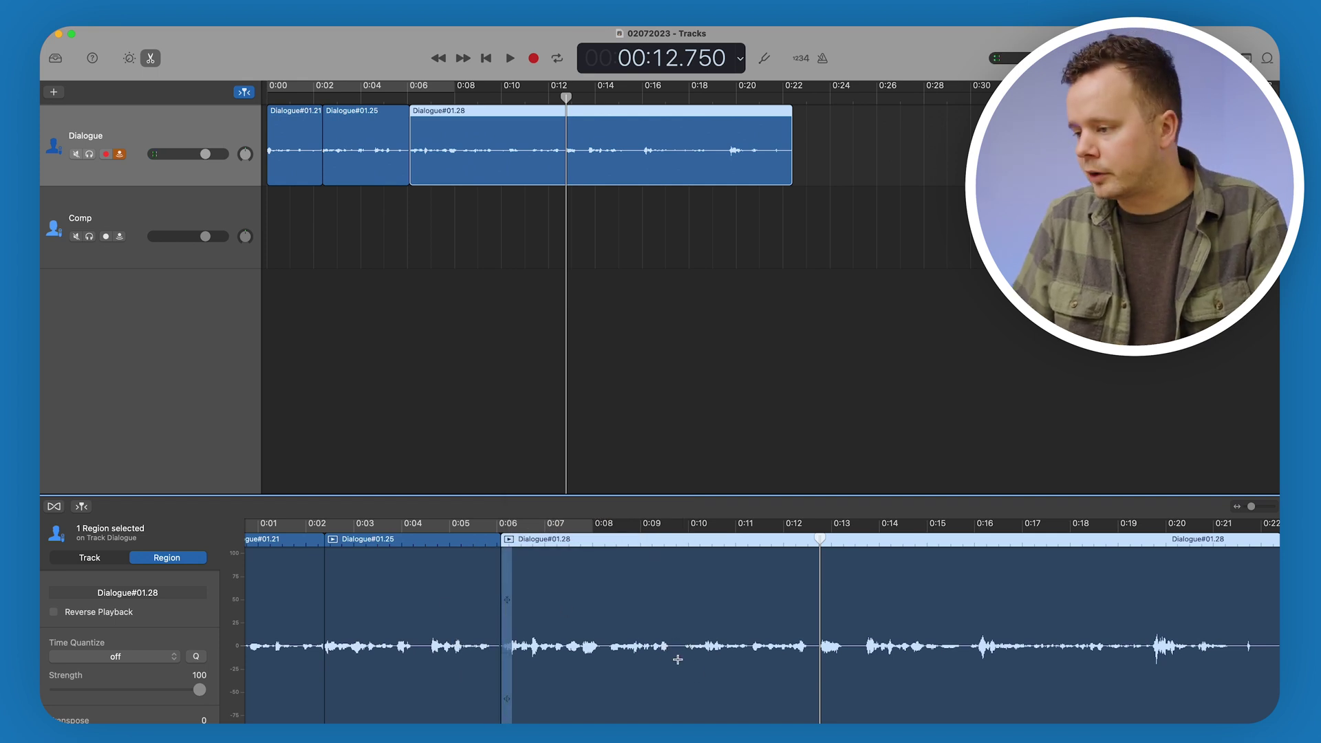
# - Delete the Dialogue section from about 0:08.3 to 0:09.9 and move the last region back against the previous one
pyautogui.moveTo(607, 659); pyautogui.dragTo(685, 661)
pyautogui.press('Delete')
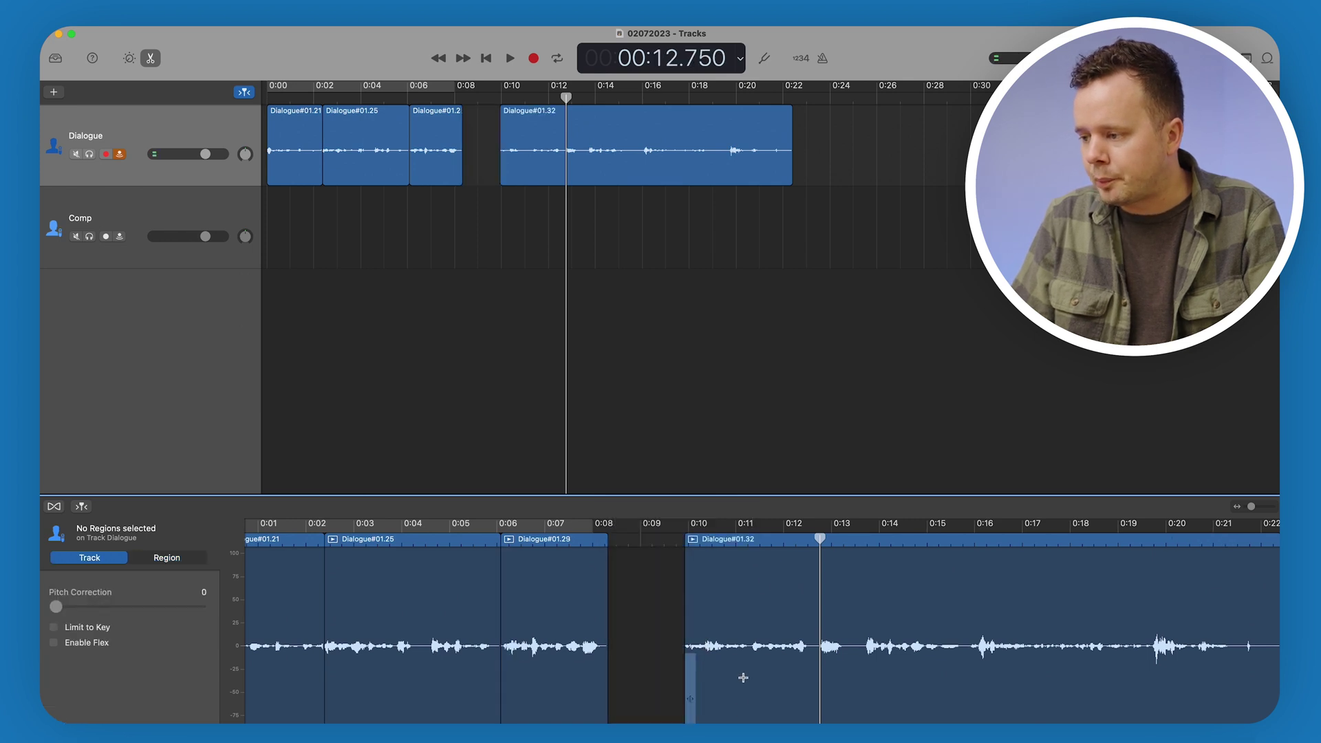
pyautogui.moveTo(752, 581); pyautogui.dragTo(689, 591)
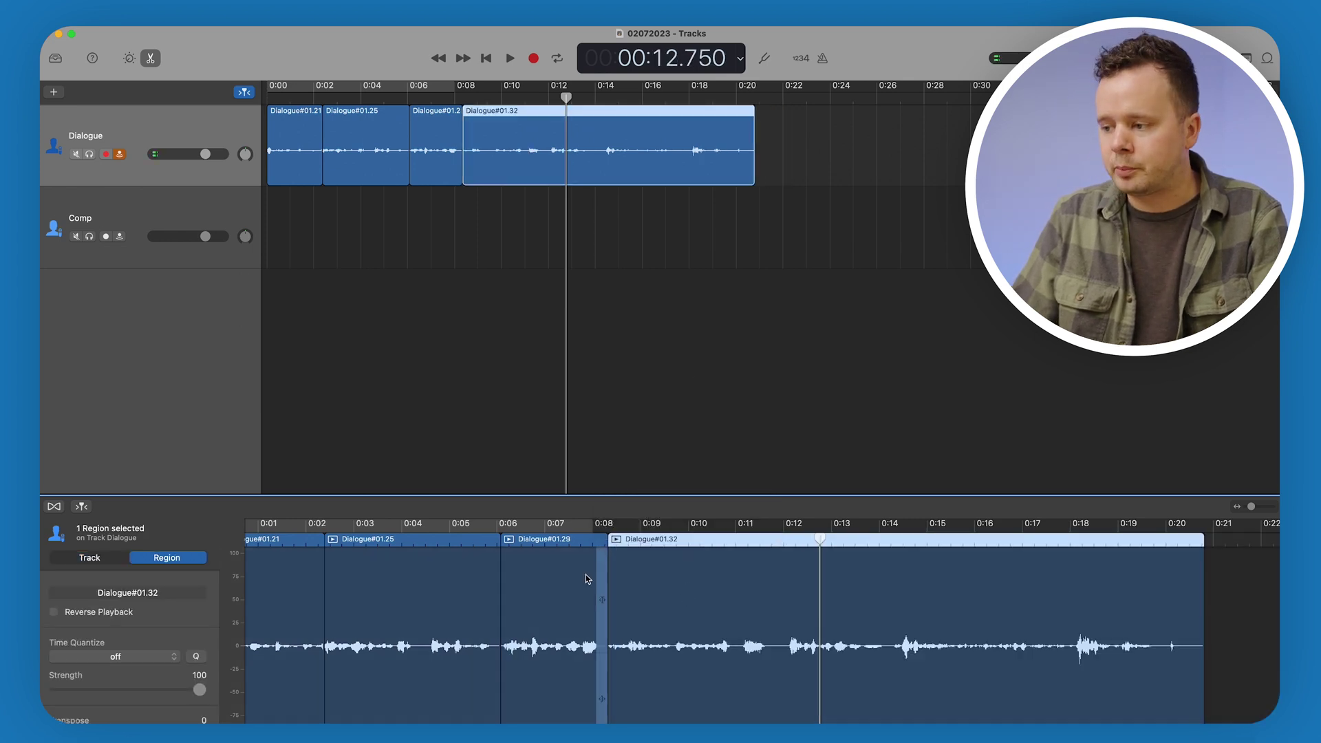
# - Undo the three section cuts and region moves on the Dialogue track
pyautogui.press('super+z')
pyautogui.press('super+z')
pyautogui.press('super+z')
pyautogui.press('super+z')
pyautogui.press('super+z')
pyautogui.press('super+z')
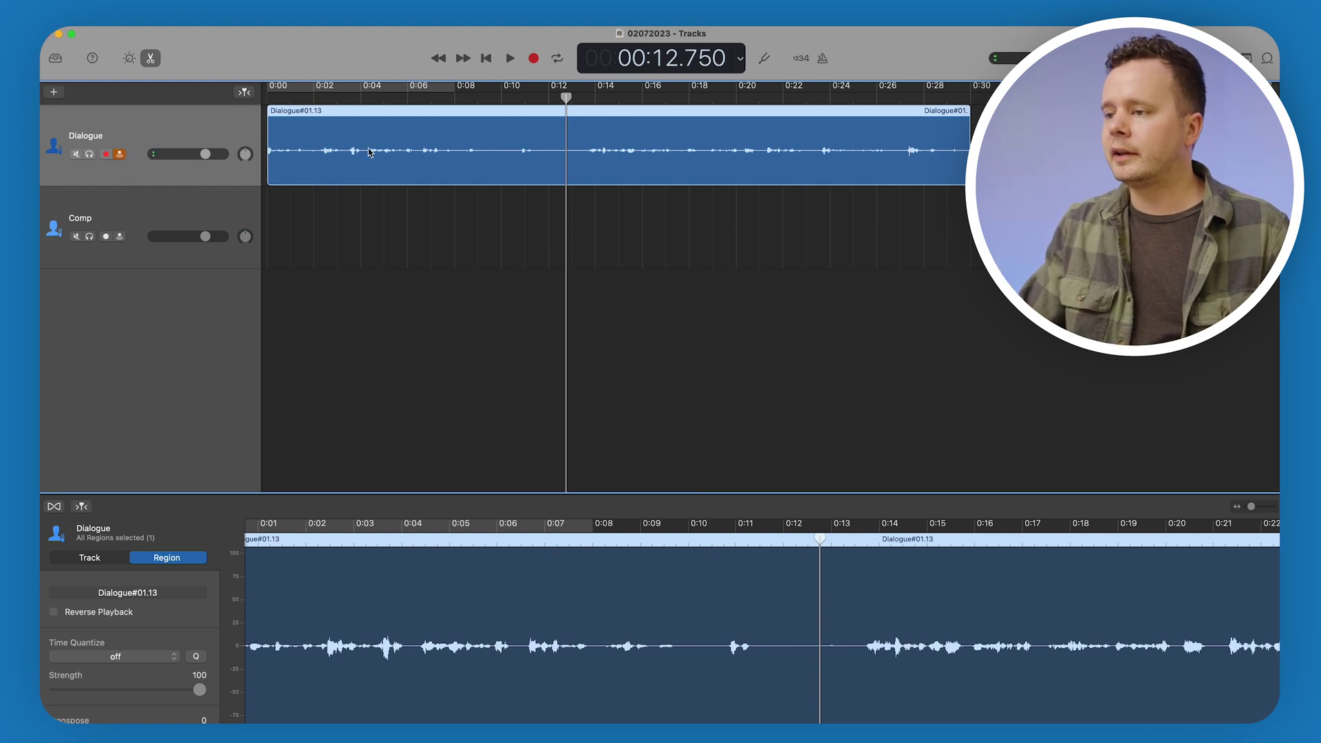
# - Copy the 2.3-second passage starting at about 0:04.4 from the Dialogue track to the start of the Comp track, and select the Dialogue region
pyautogui.click(370, 107)
pyautogui.moveTo(424, 673); pyautogui.dragTo(528, 679)
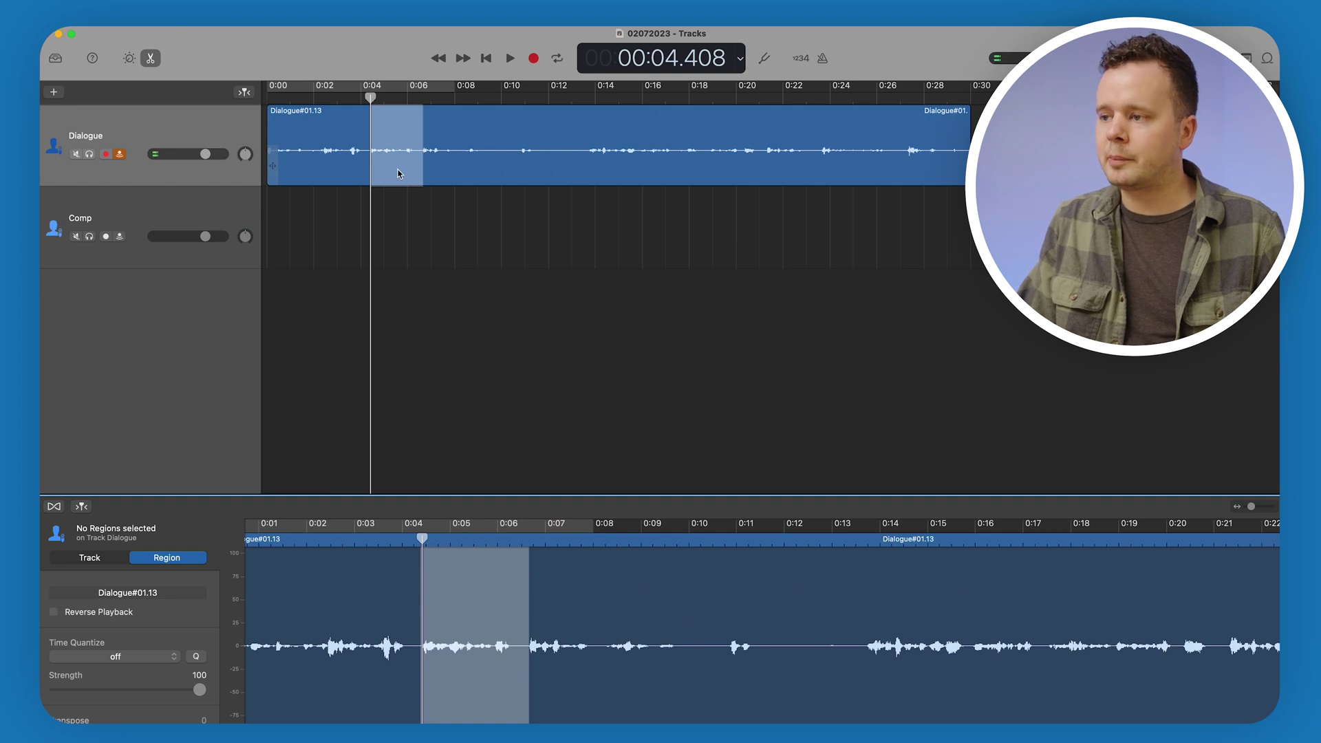
pyautogui.moveTo(397, 173); pyautogui.dragTo(300, 241)
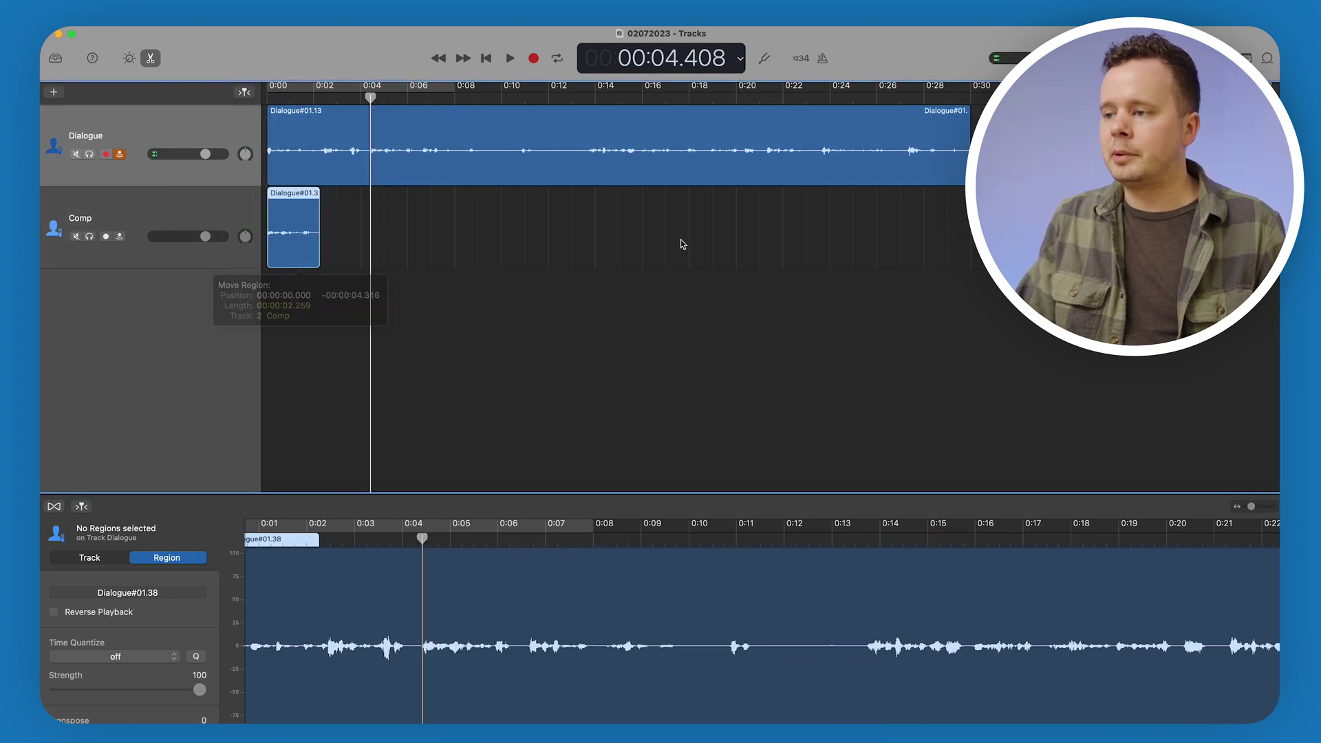
pyautogui.click(587, 141)
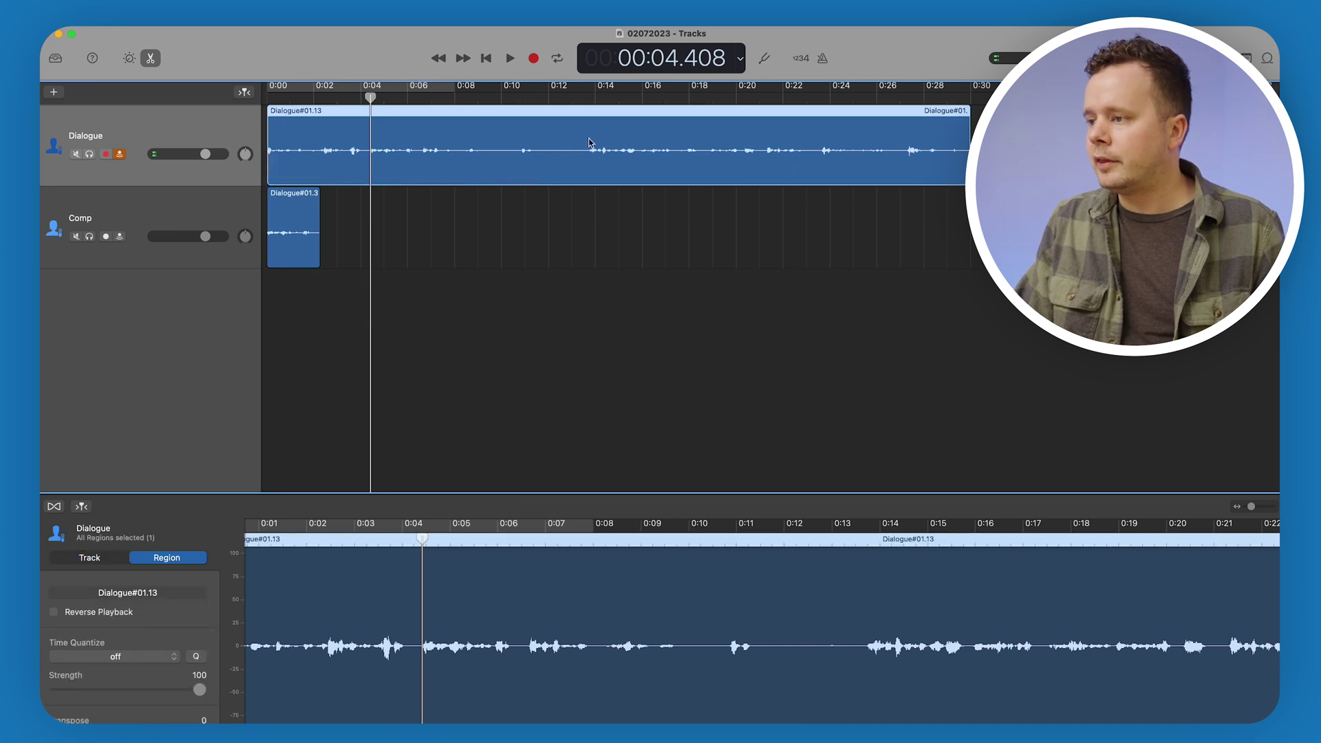
# - Copy the roughly 3.8-second Dialogue passage starting at about 0:13.7 onto the Comp track, directly after its first region
pyautogui.click(588, 143)
pyautogui.moveTo(867, 687); pyautogui.dragTo(1047, 691)
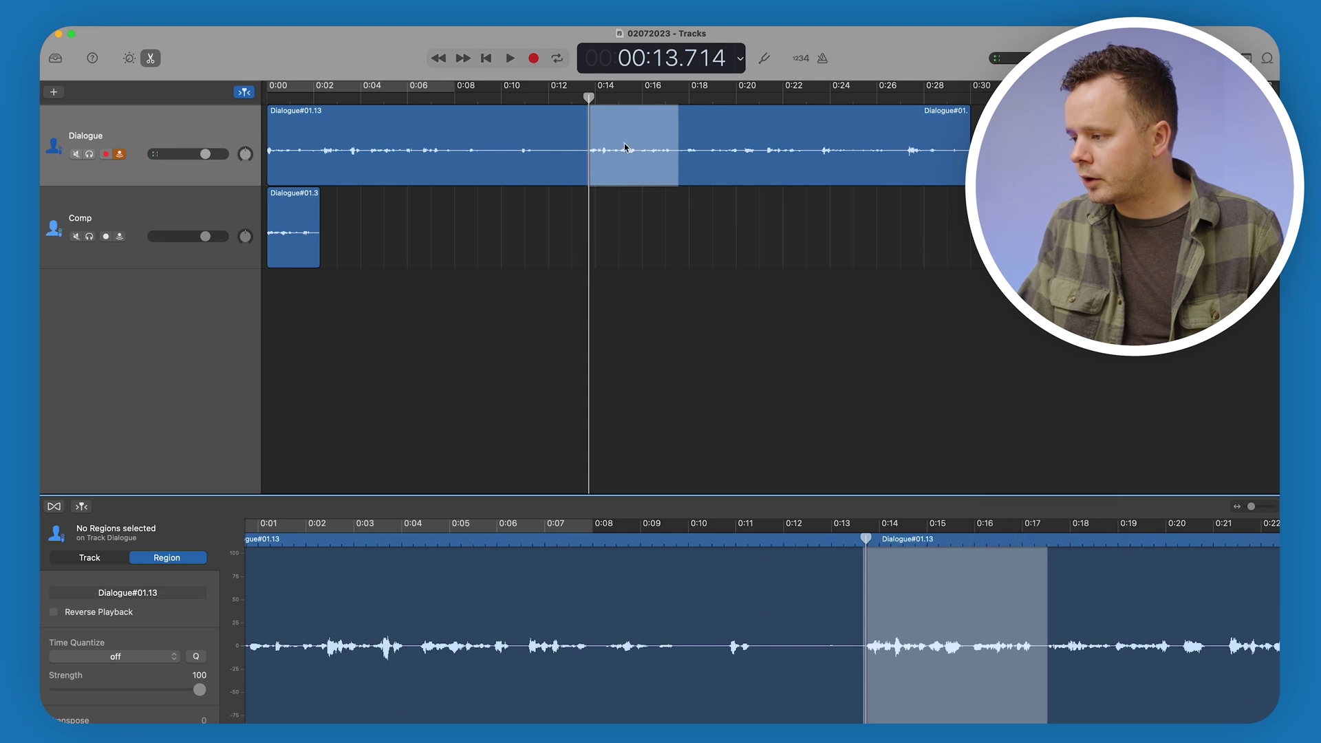
pyautogui.moveTo(626, 160); pyautogui.dragTo(366, 209)
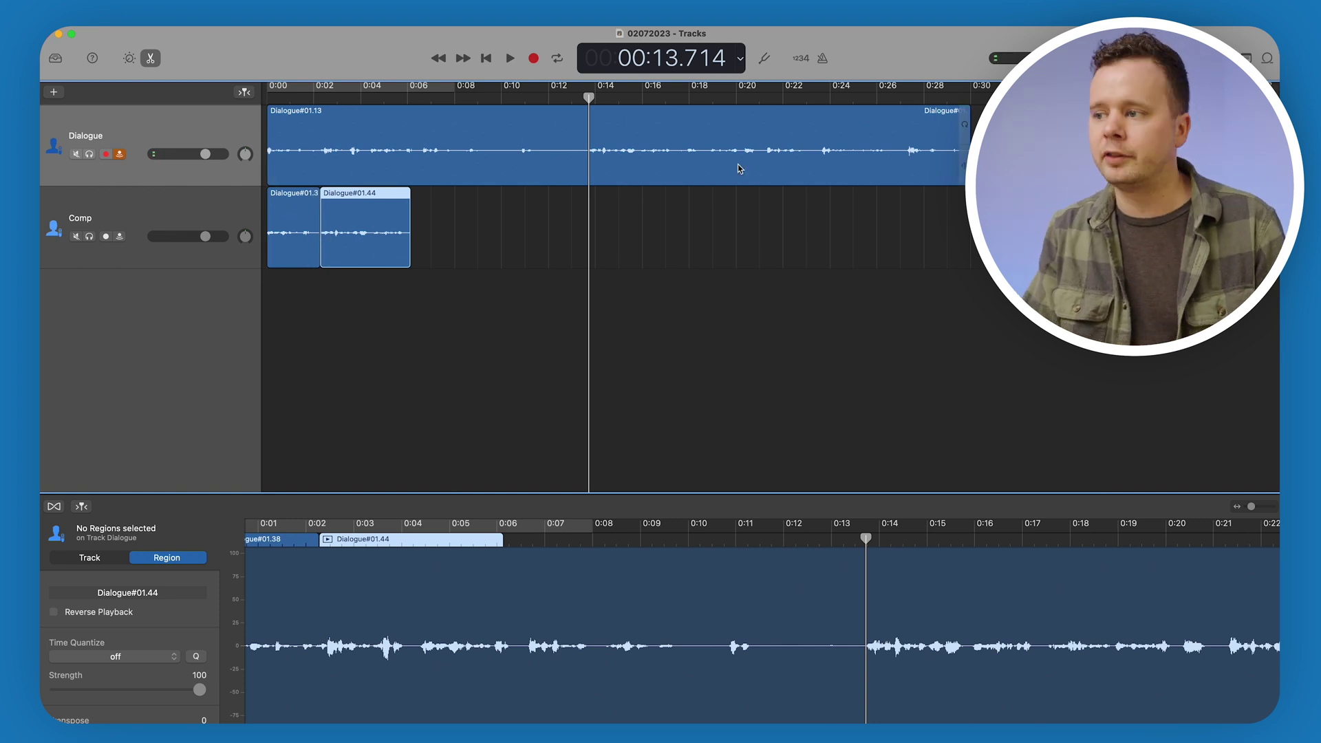
pyautogui.click(654, 233)
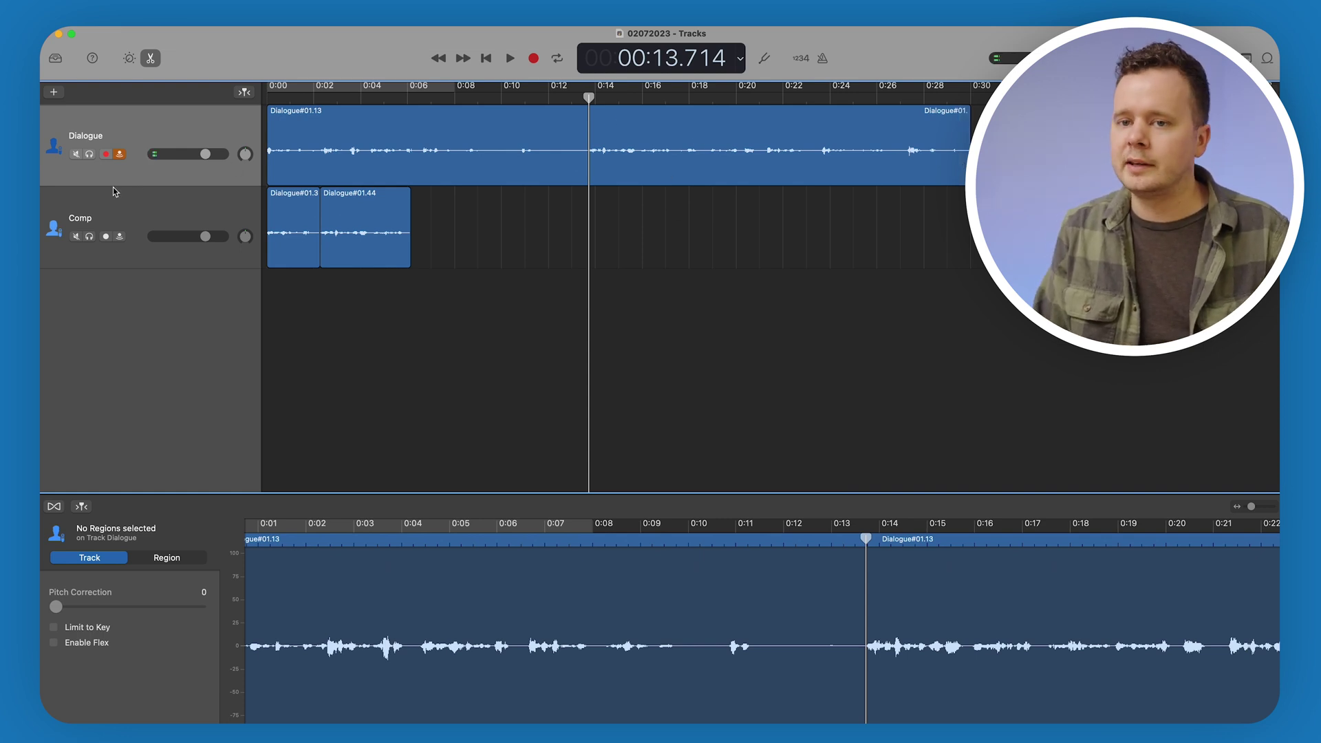
# - Mute the Dialogue track and return the playhead to the start of the project
pyautogui.click(76, 154)
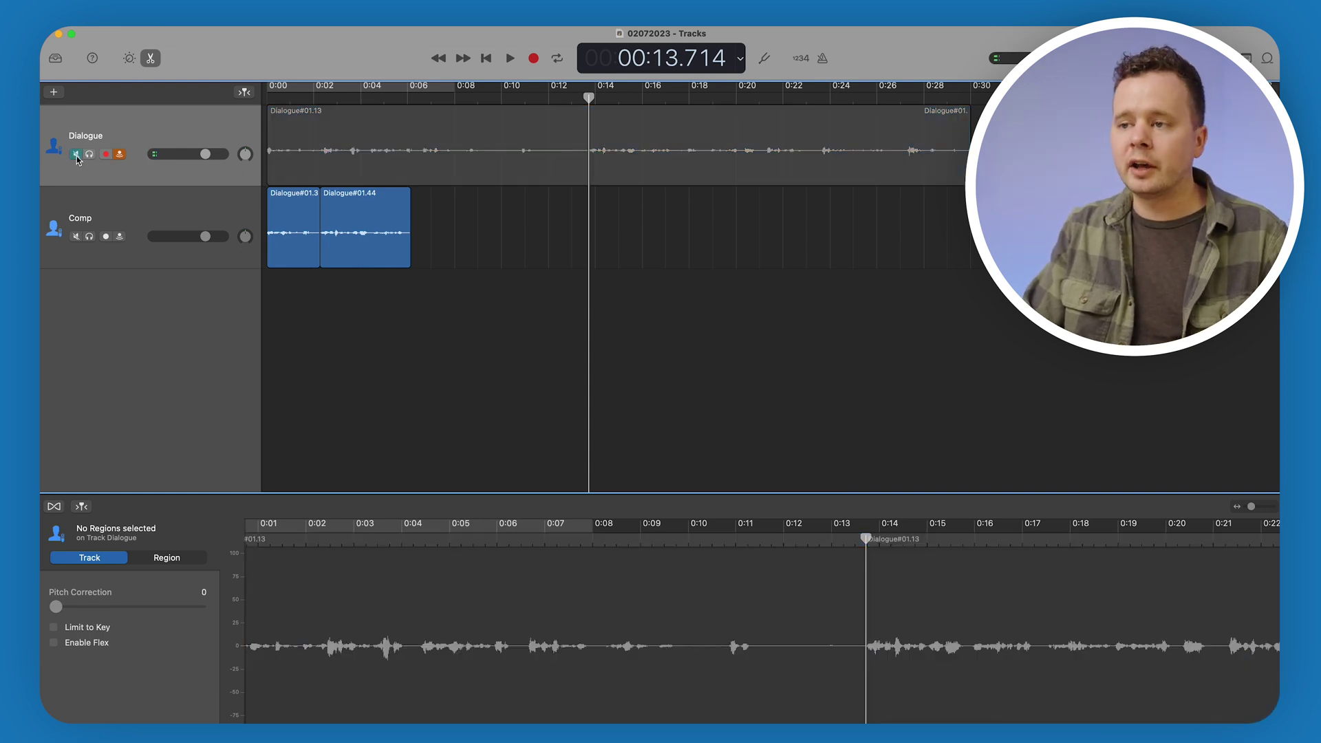
pyautogui.click(75, 154)
pyautogui.click(493, 172)
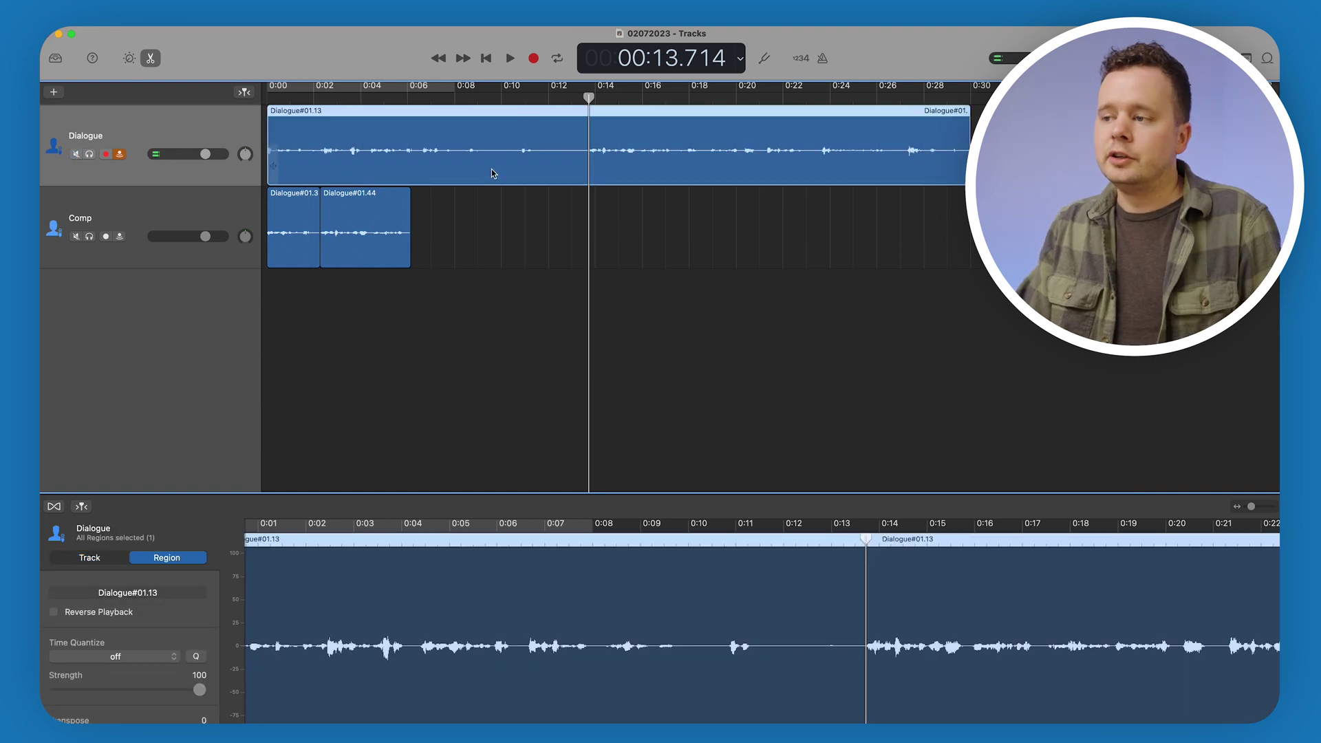
pyautogui.press('m')
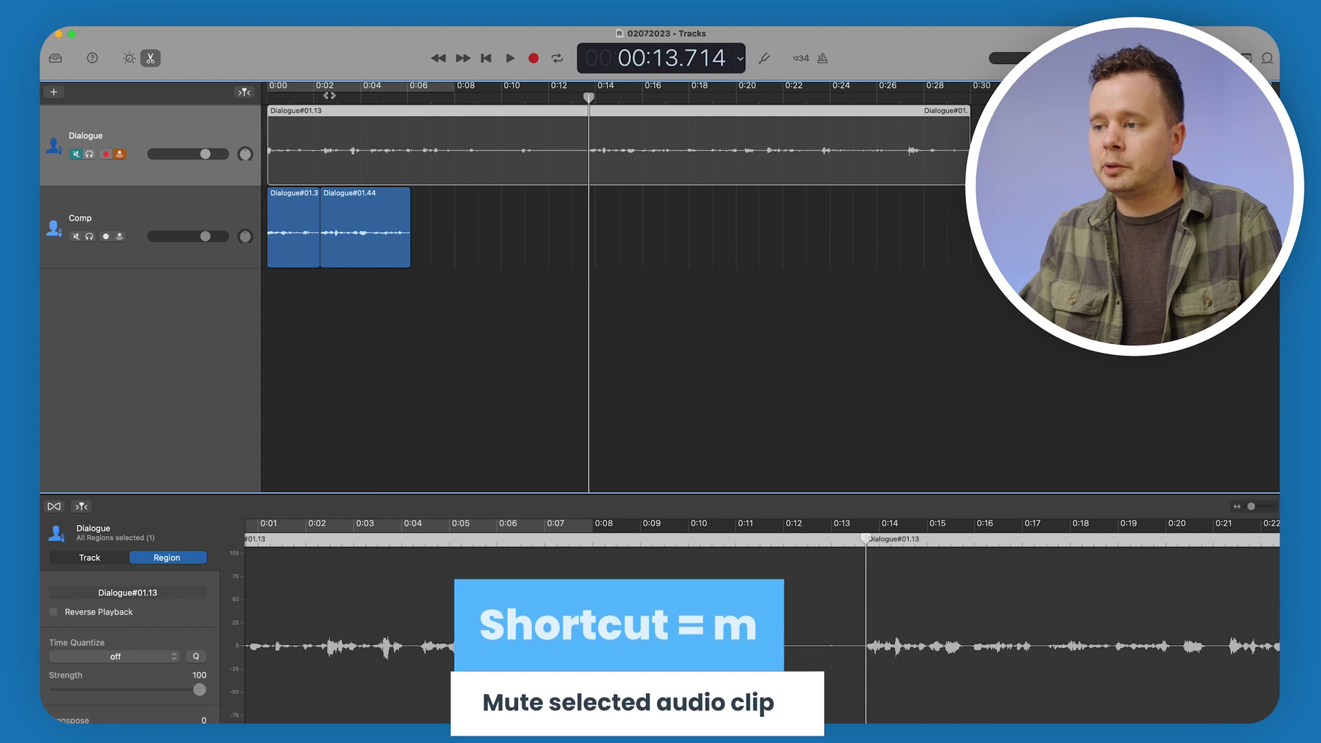
pyautogui.moveTo(337, 96); pyautogui.dragTo(268, 98)
pyautogui.press('Return')
# - Duplicate the Comp track, including its two regions, onto a new track directly below it
pyautogui.click(117, 213)
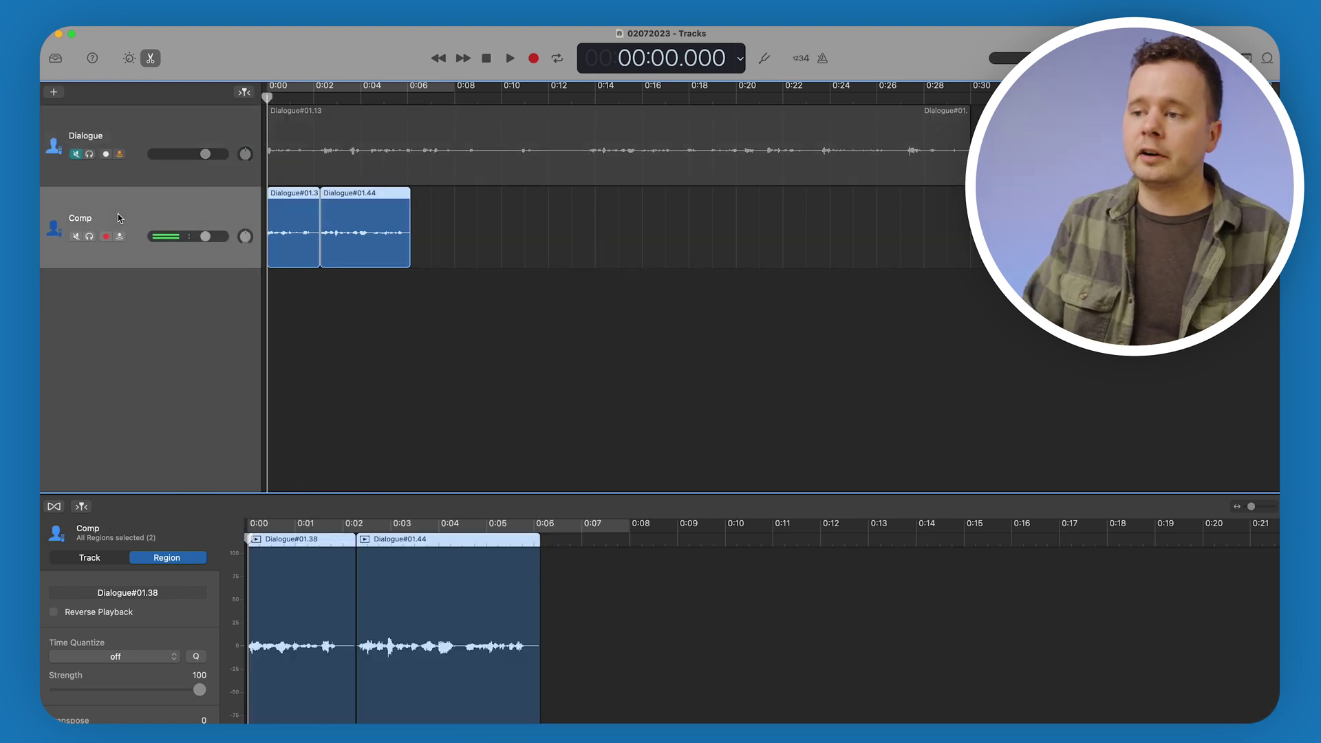
pyautogui.click(131, 125)
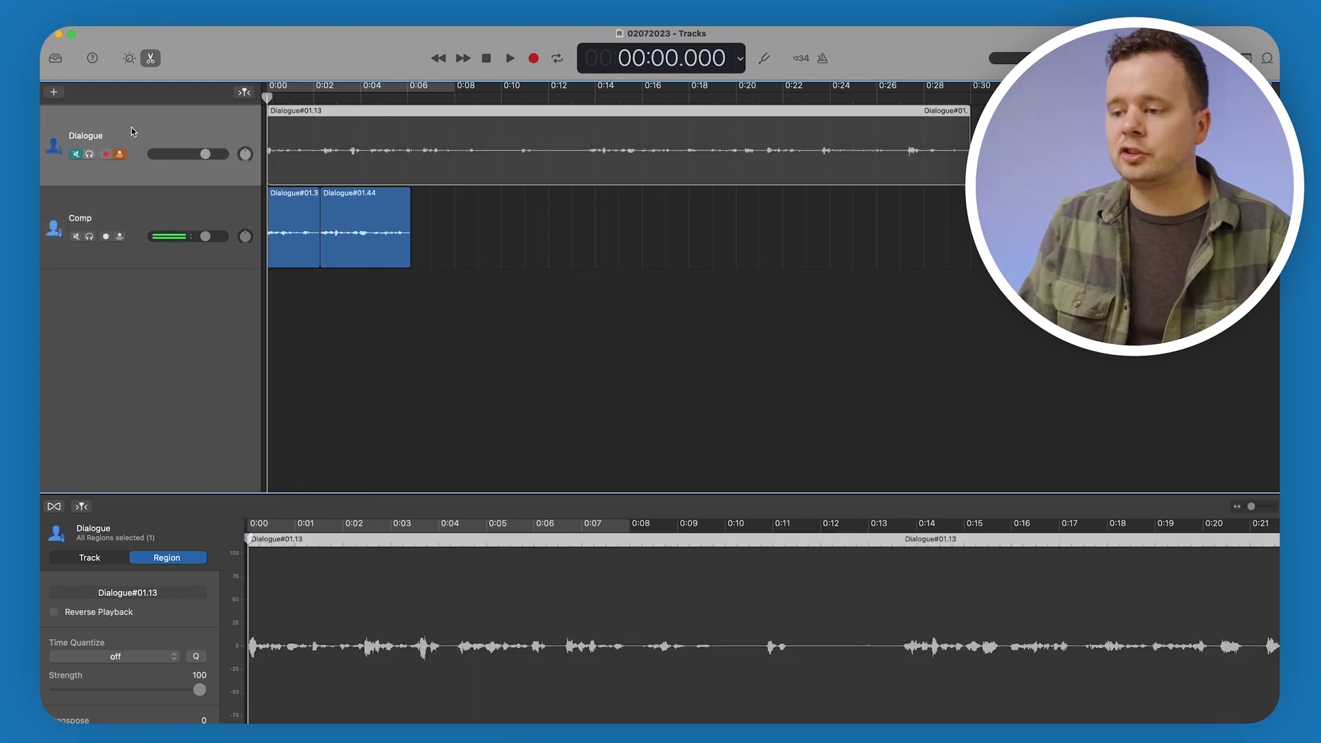
pyautogui.click(165, 218)
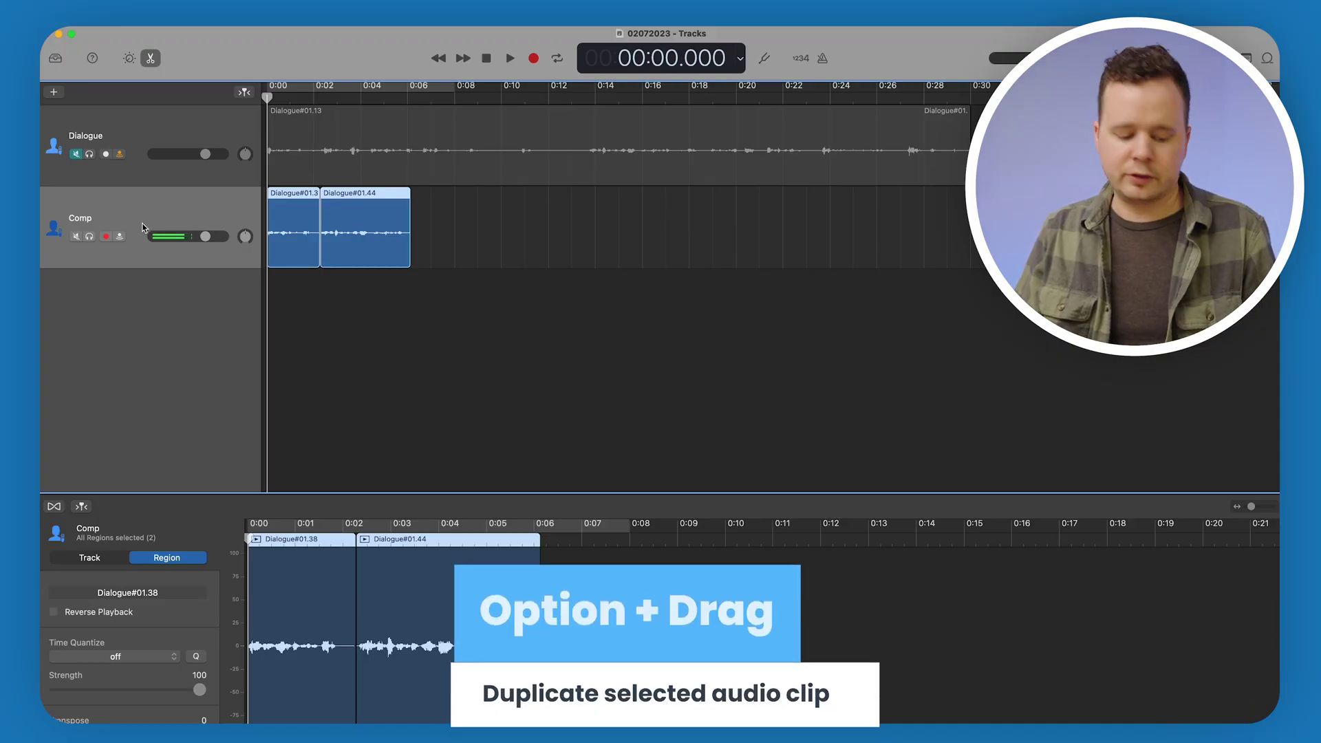
pyautogui.press('super+d')
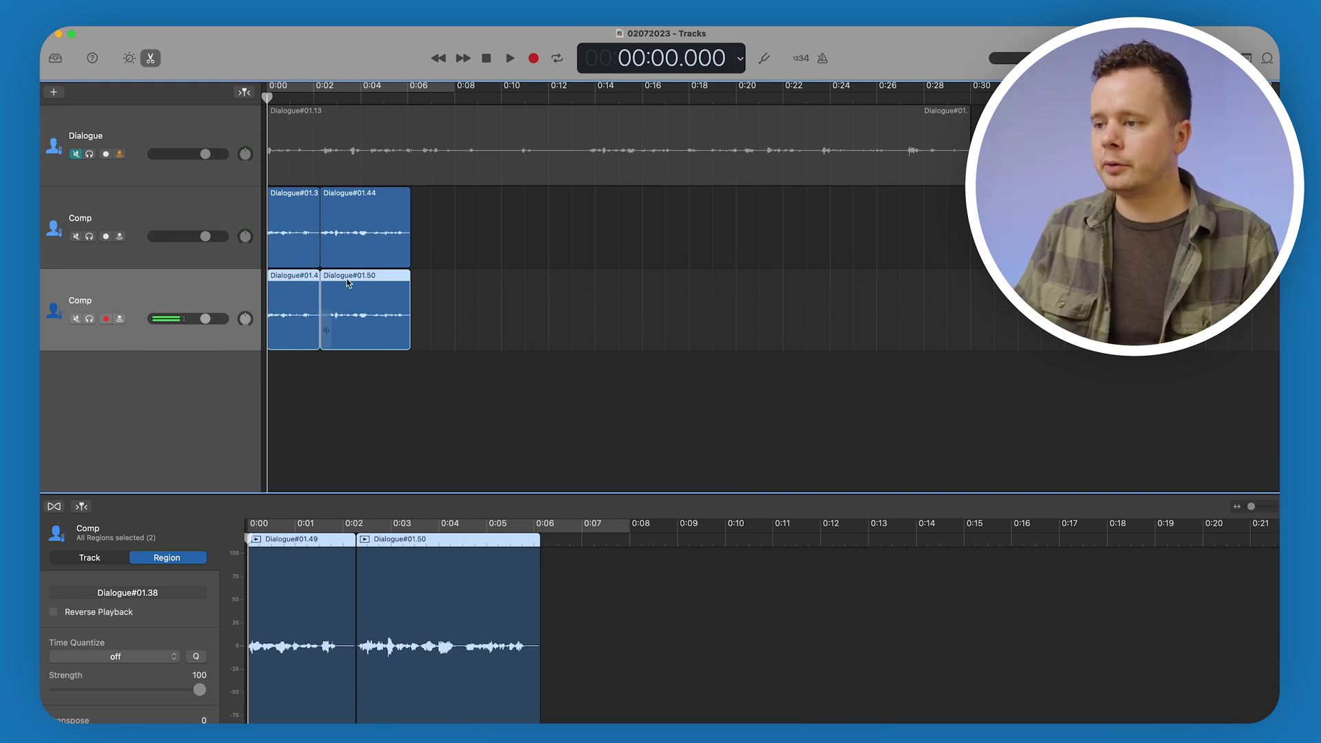
# - Copy the regions on both Comp tracks end to end until each track holds eight matching regions
pyautogui.keyDown('shift'); pyautogui.click(325, 258); pyautogui.keyUp('shift')
pyautogui.keyDown('shift'); pyautogui.click(294, 257); pyautogui.keyUp('shift')
pyautogui.moveTo(294, 256); pyautogui.dragTo(685, 255)
pyautogui.click(557, 404)
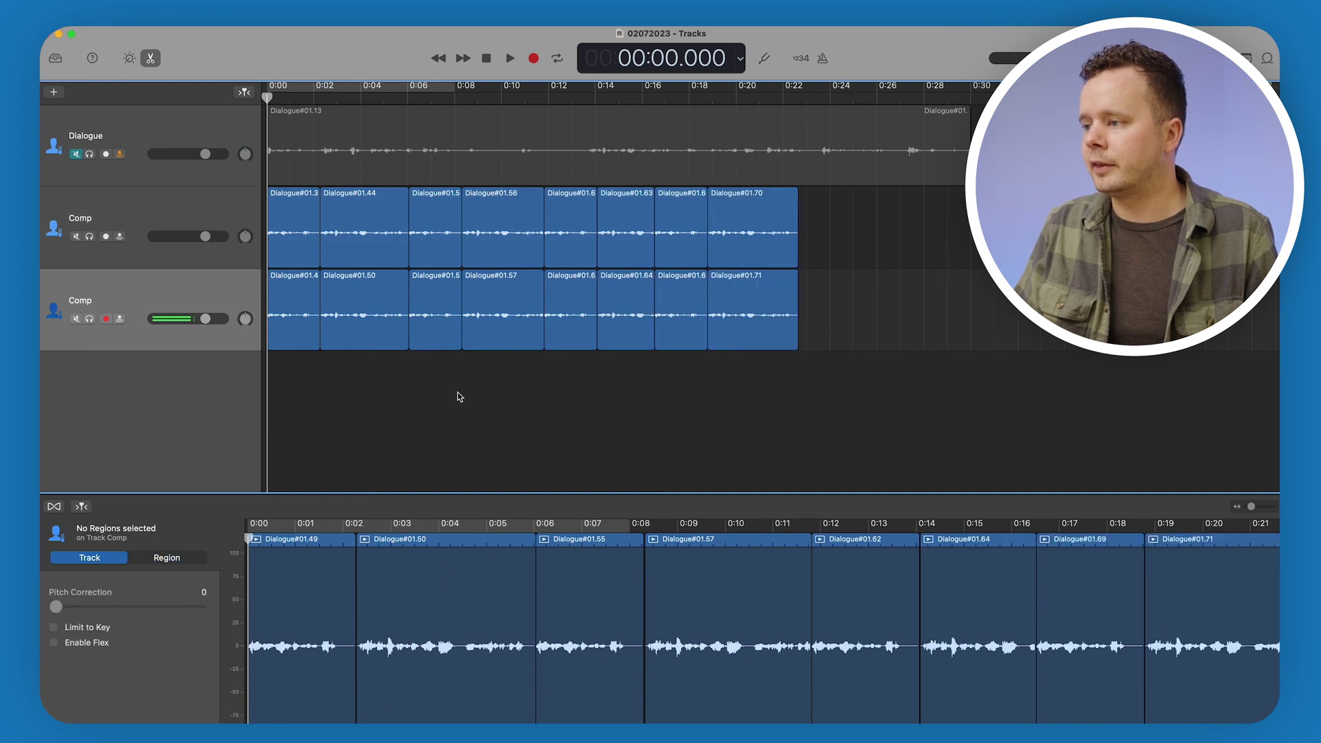
# - Delete alternating regions from the two Comp tracks, starting with the lower track's first, to leave a checkerboard layout, and select the upper Comp track
pyautogui.click(288, 310)
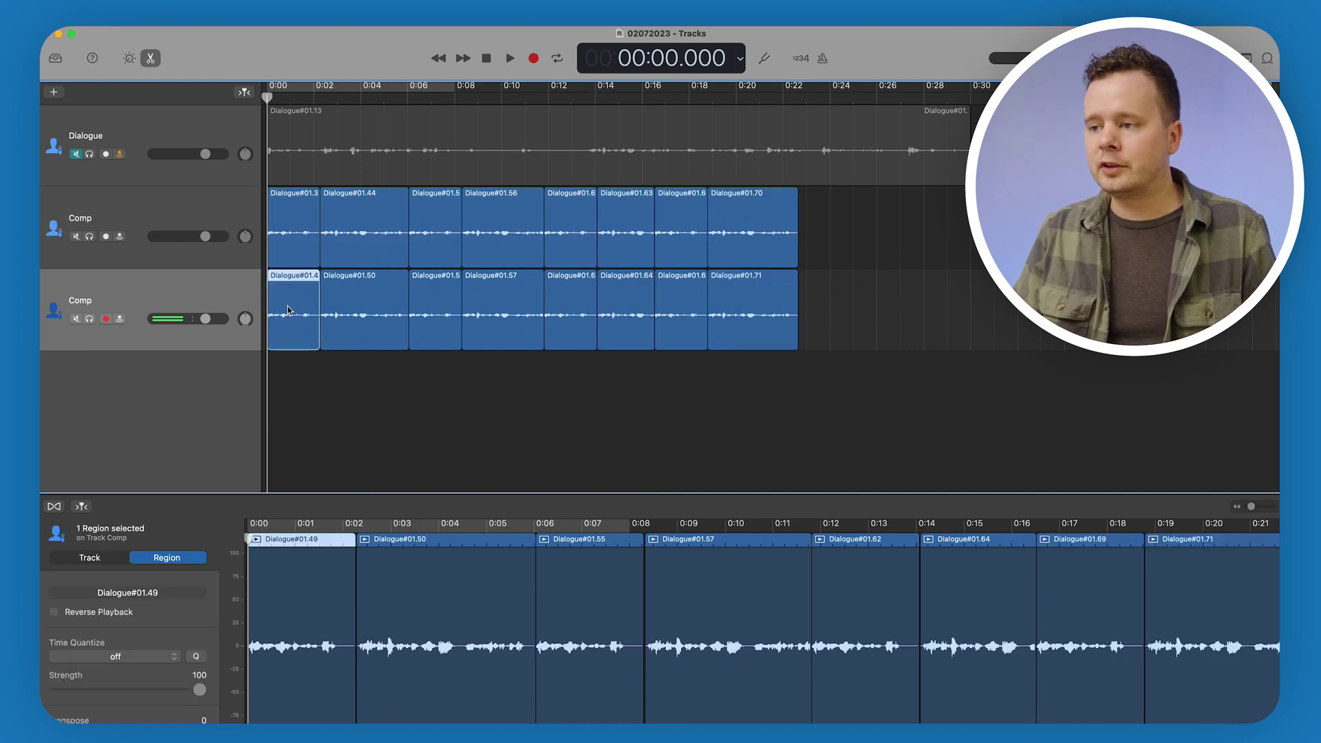
pyautogui.press('Delete')
pyautogui.click(344, 251)
pyautogui.press('Delete')
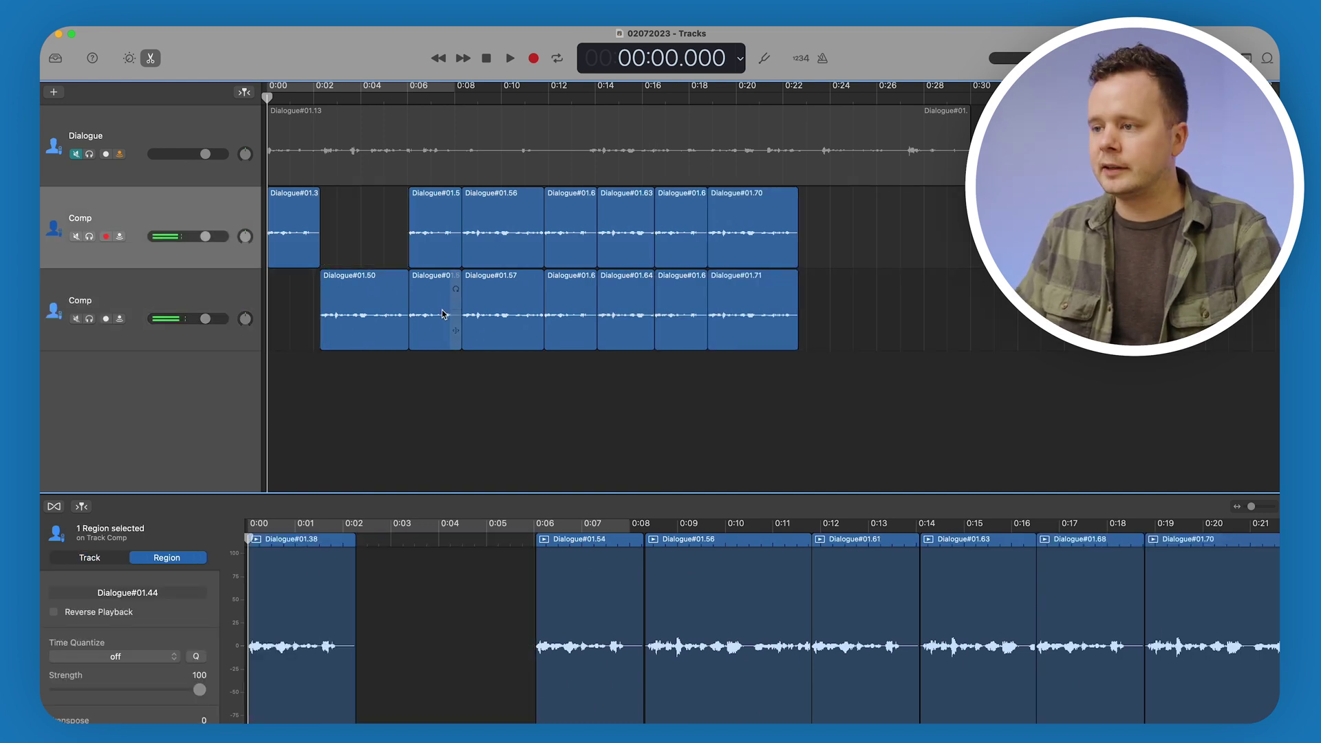
pyautogui.click(444, 313)
pyautogui.press('Delete')
pyautogui.click(524, 248)
pyautogui.press('Delete')
pyautogui.click(590, 320)
pyautogui.press('Delete')
pyautogui.click(626, 247)
pyautogui.press('Delete')
pyautogui.click(695, 279)
pyautogui.press('Delete')
pyautogui.click(748, 258)
pyautogui.press('Delete')
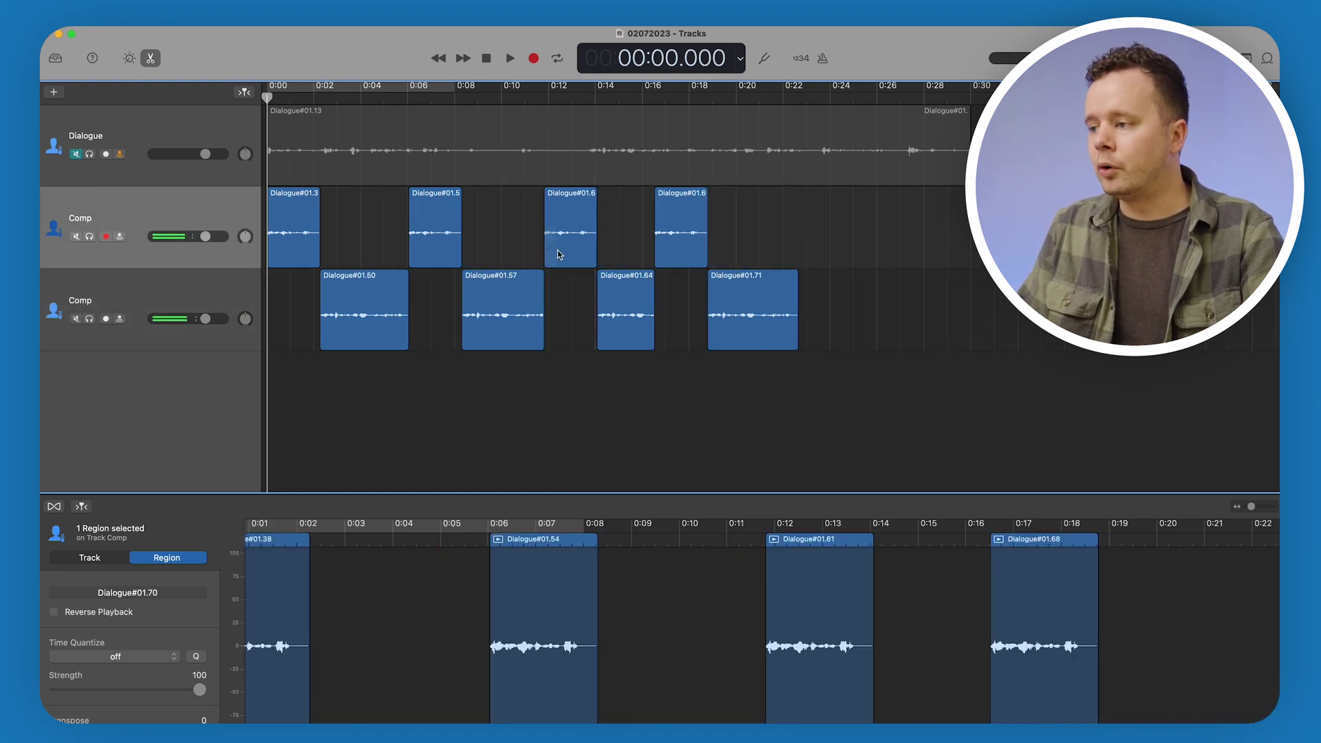
pyautogui.click(181, 217)
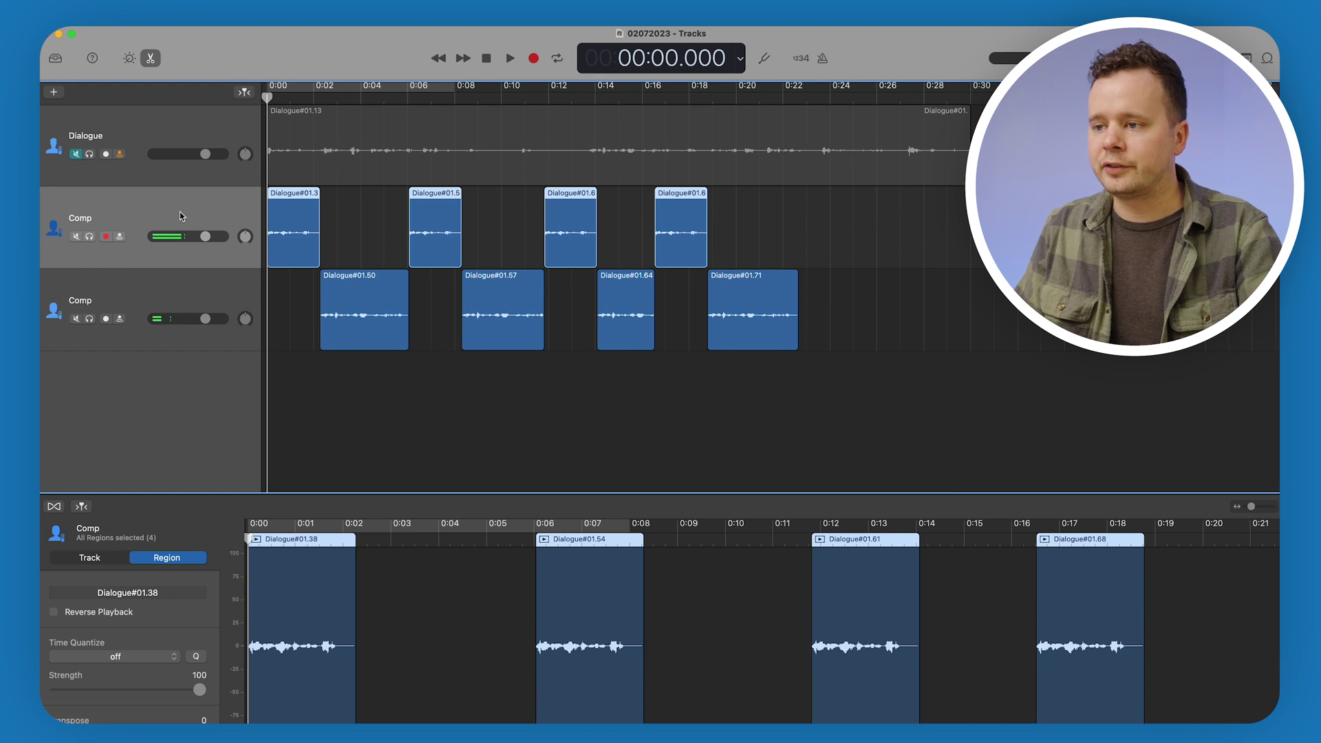
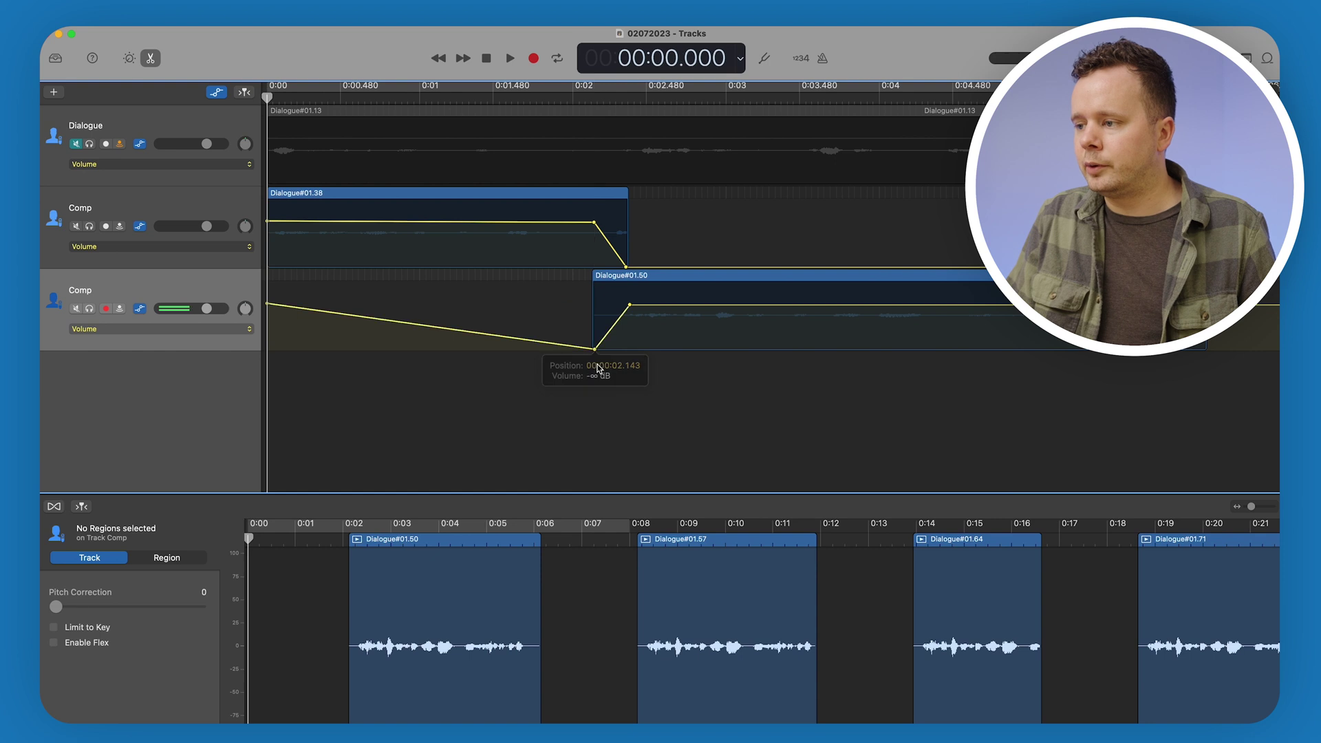
# - Check the volume automation crossfades between the overlapping regions of the two Comp tracks and hide the track automation
pyautogui.hscroll(10, 669, 342)
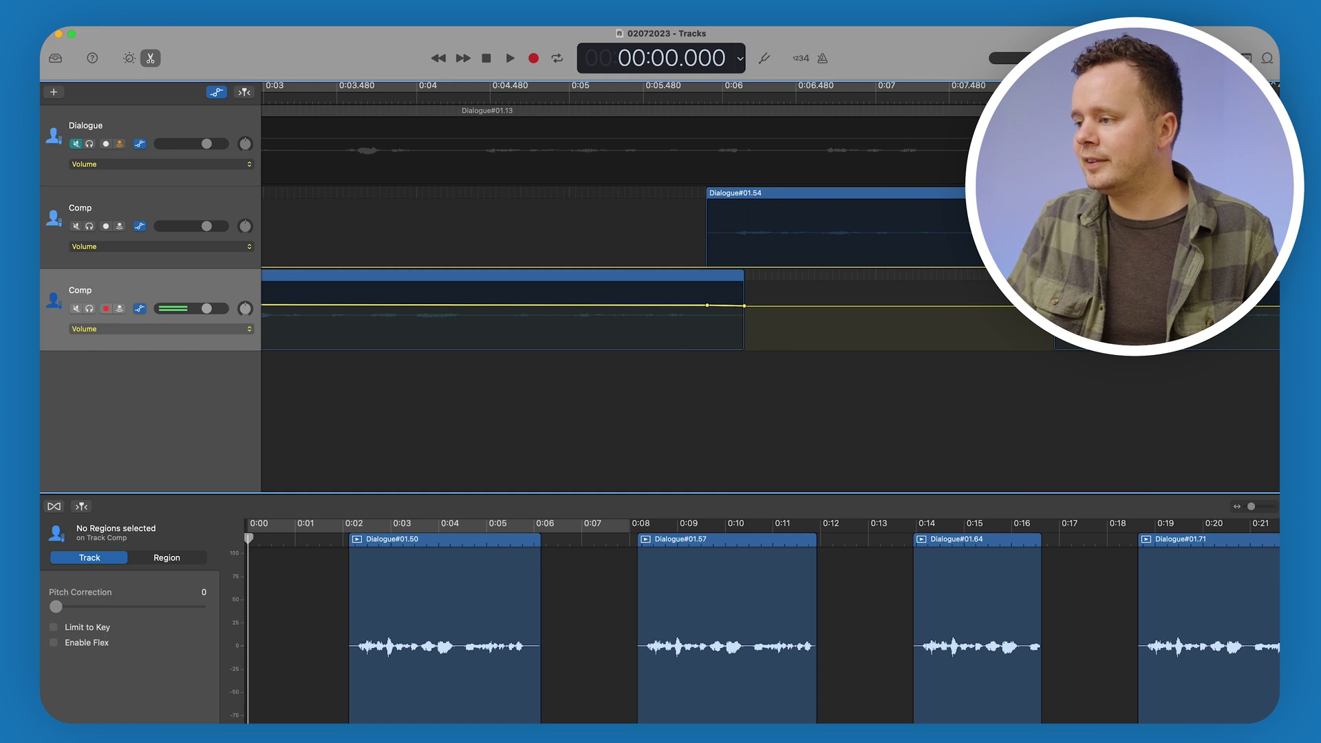
pyautogui.scroll(-8, 640, 229)
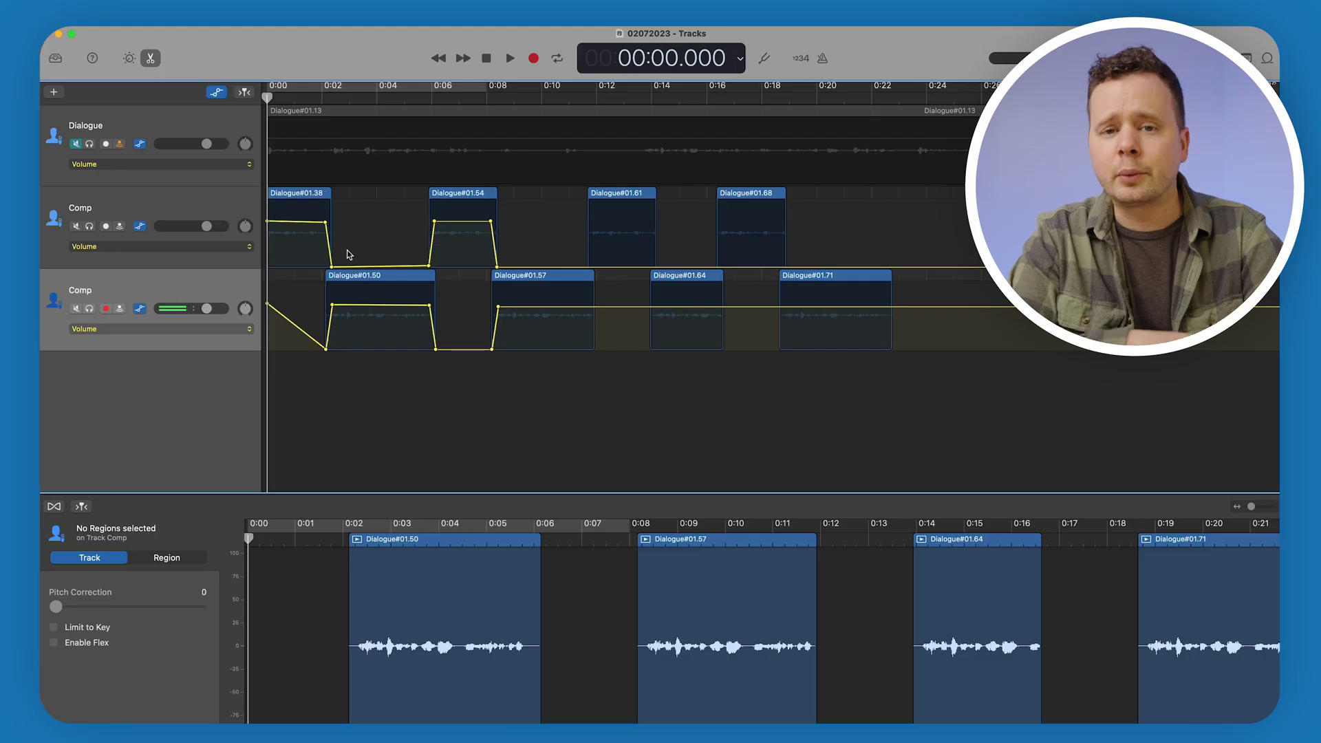
pyautogui.press('a')
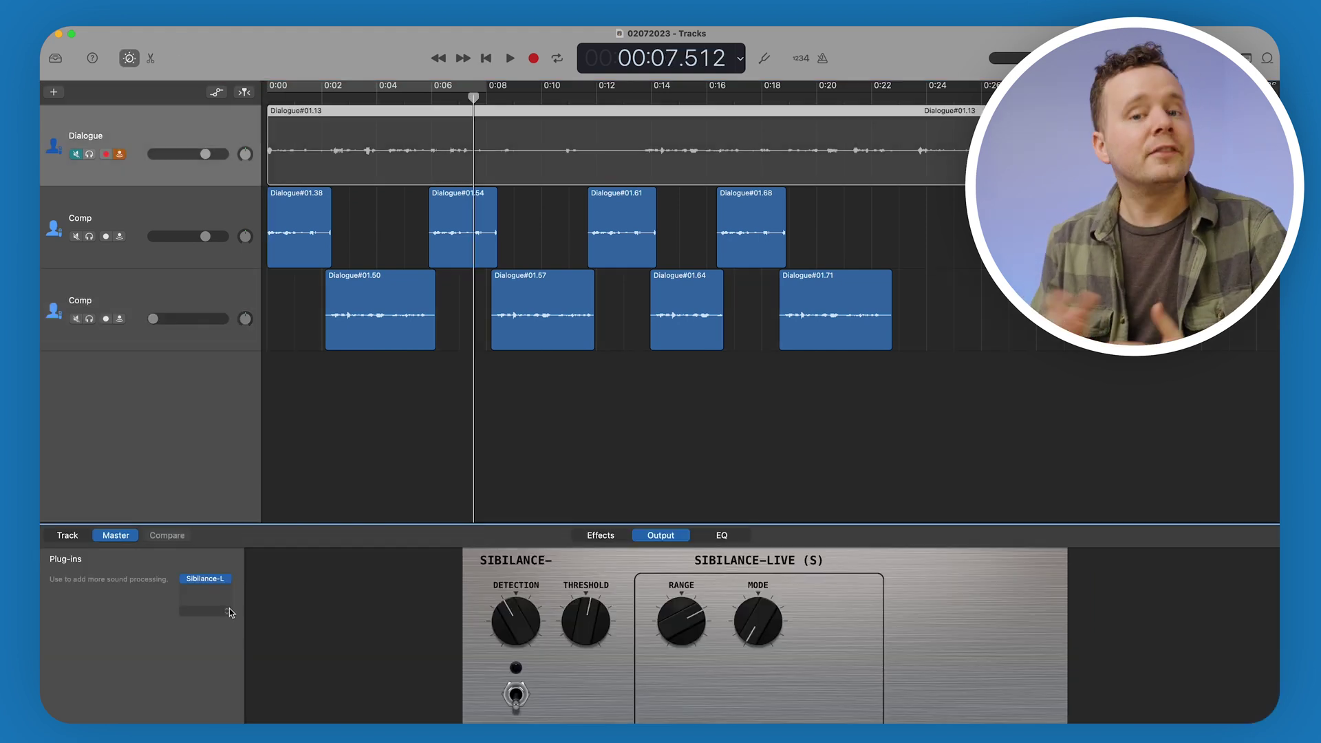
# - Add the PAZ-Analyzer (s) plug-in to the empty master track slot and play the project from about 0:01.5 to watch its levels
pyautogui.click(205, 578)
pyautogui.scroll(-2, 234, 633)
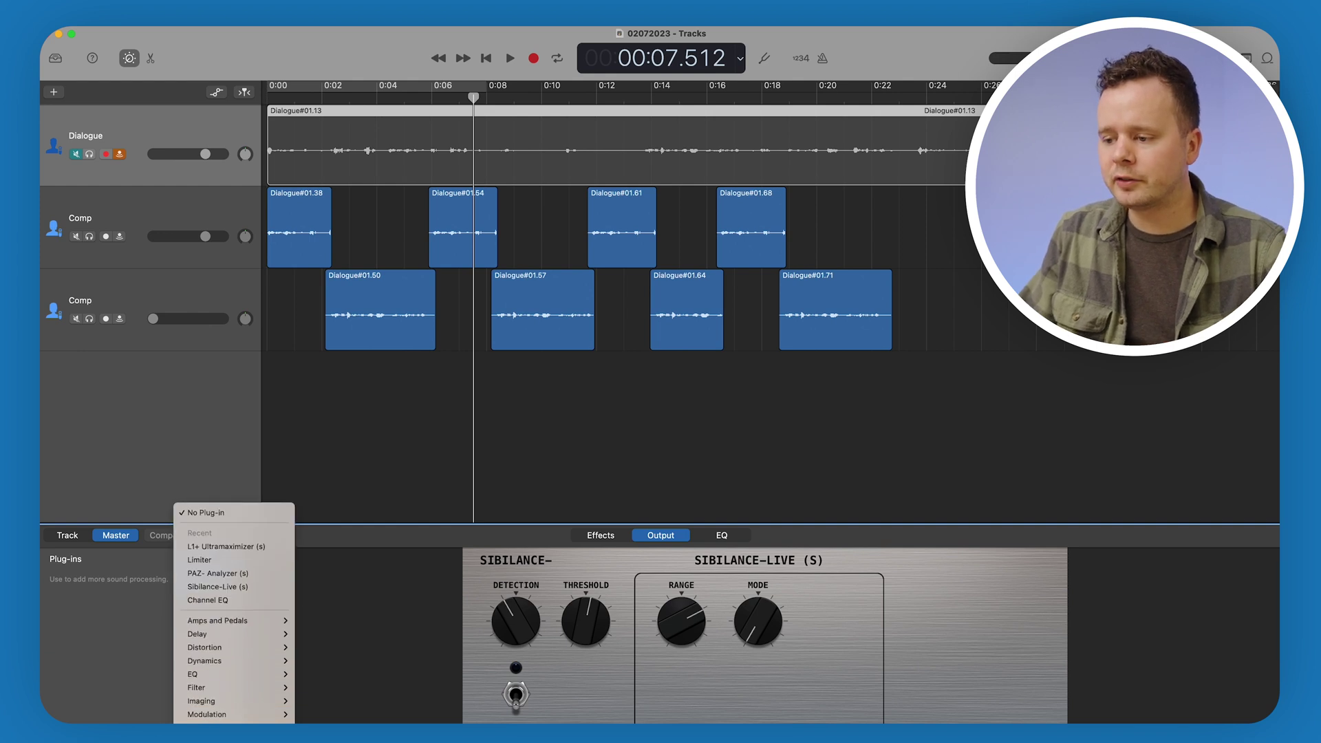
pyautogui.press('Right')
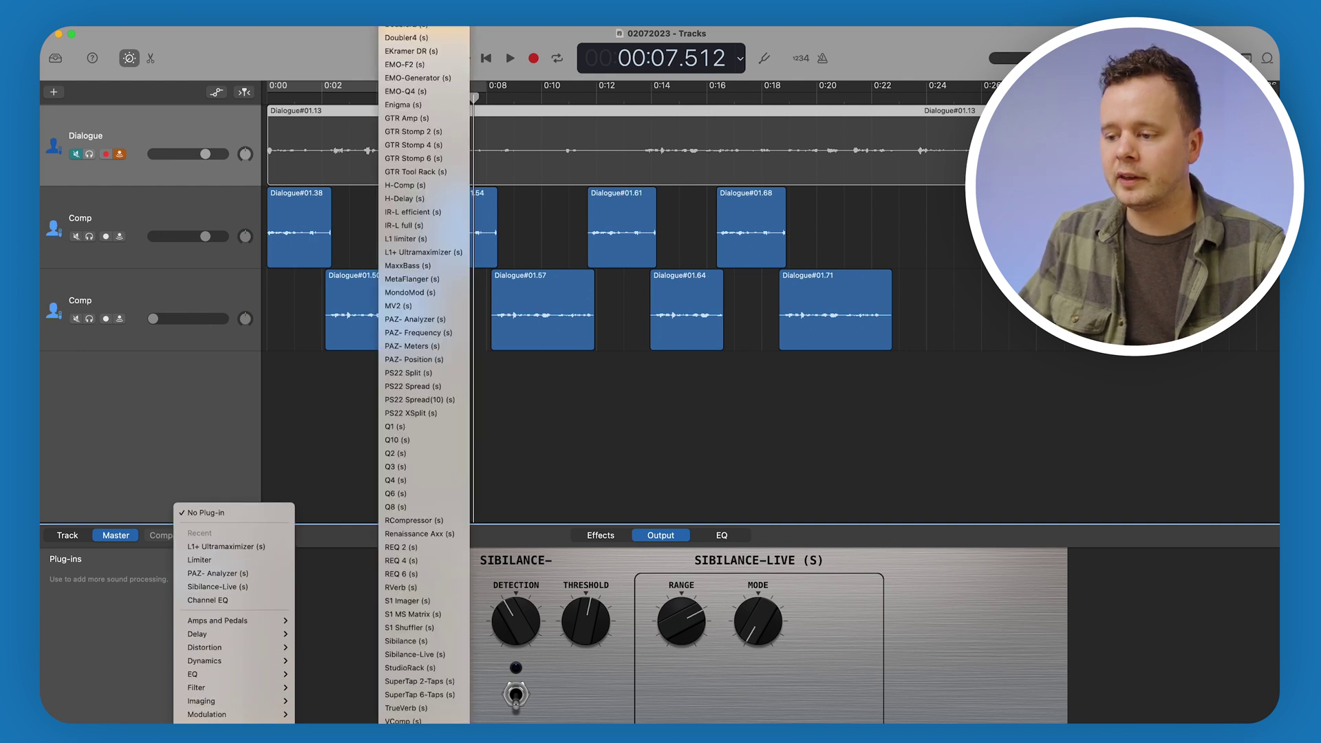
pyautogui.click(445, 319)
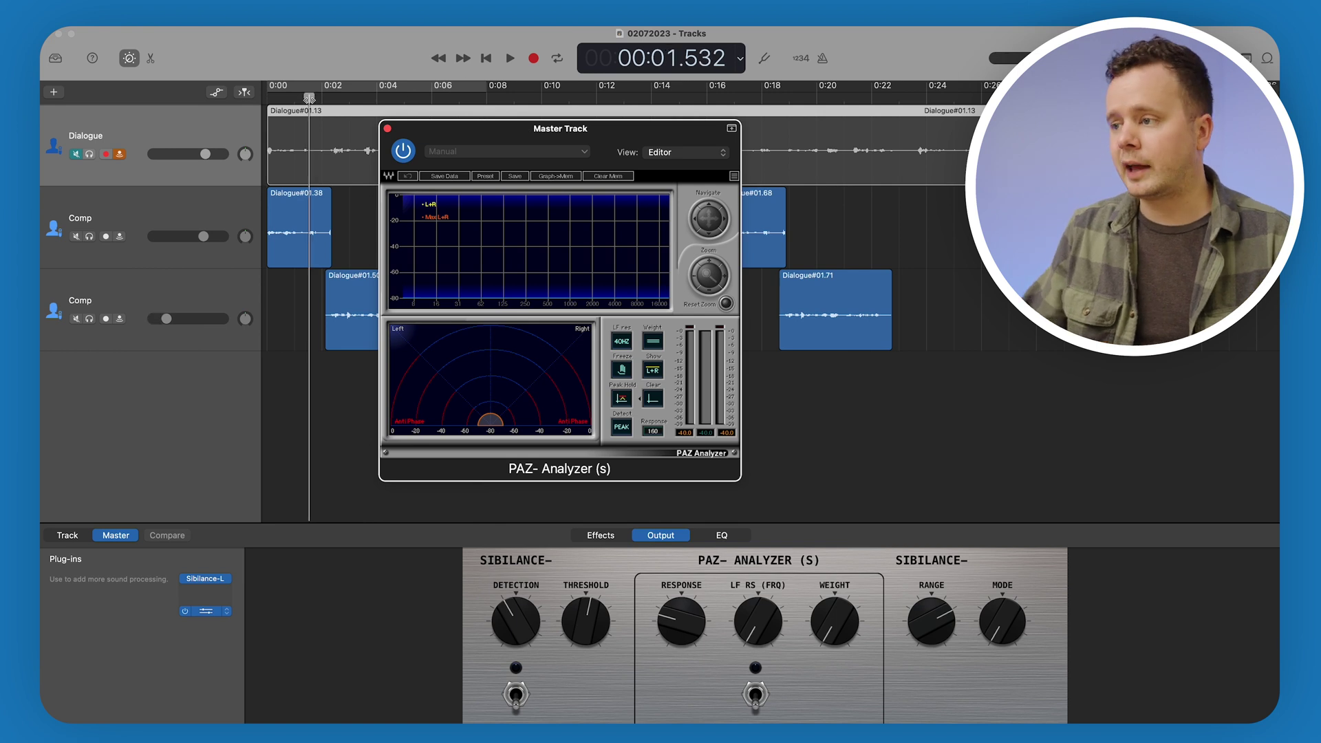
pyautogui.click(309, 104)
pyautogui.press('space')
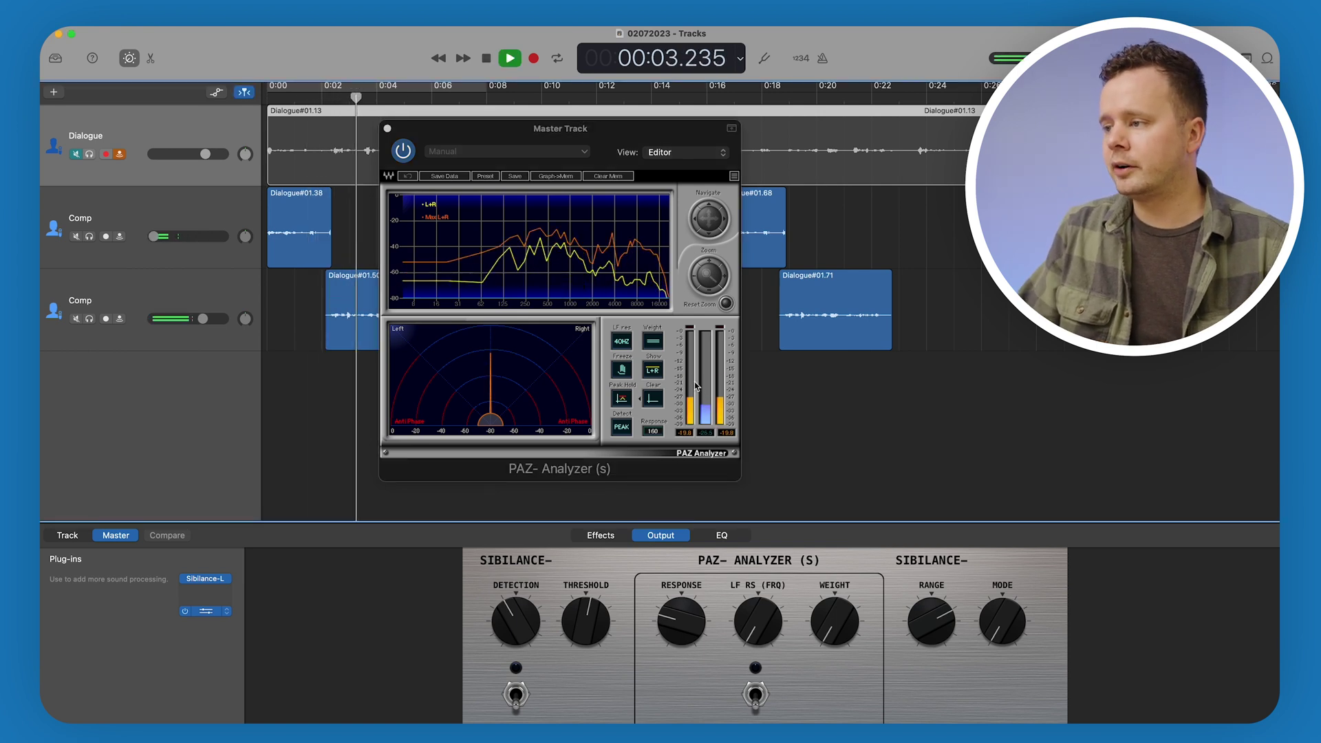